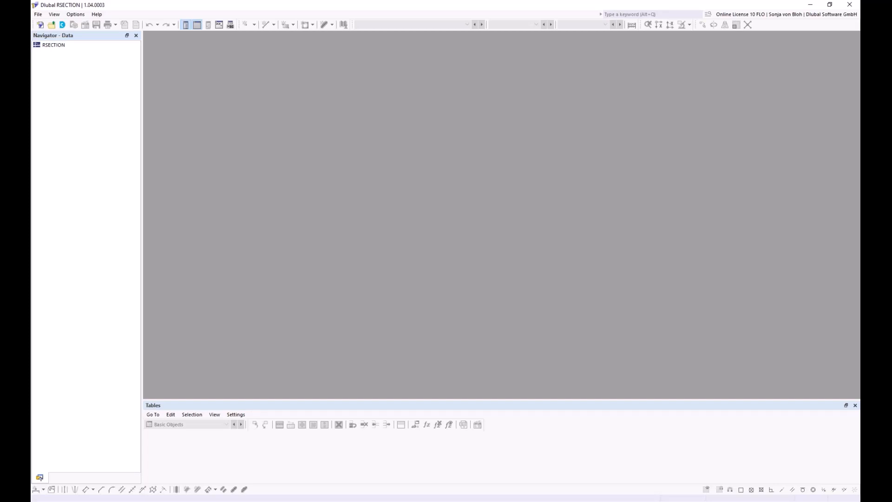
Import the DXF file Z-Pfette.dxf from the Webinar Stahlbemessung folder
left_click(38, 15)
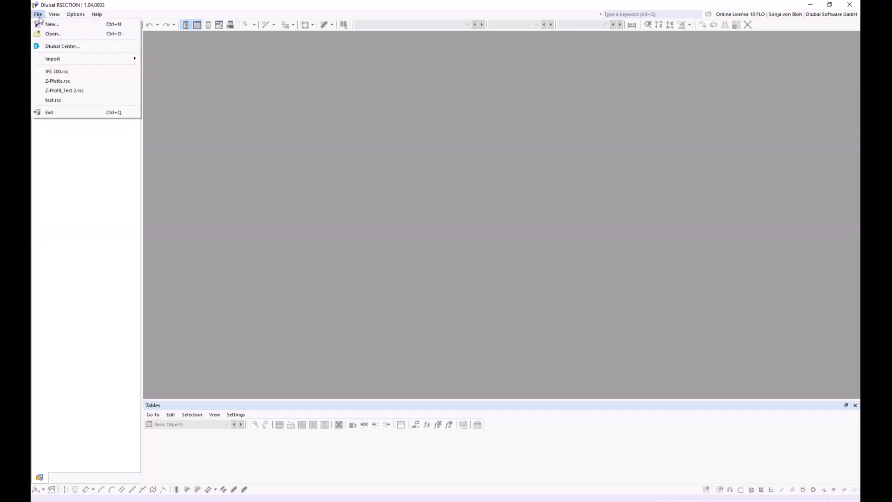
mouse_move(54, 57)
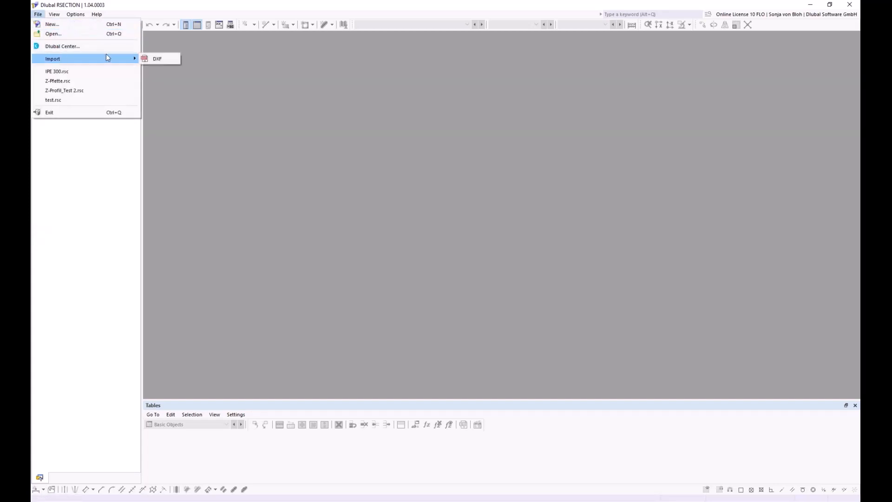
left_click(155, 58)
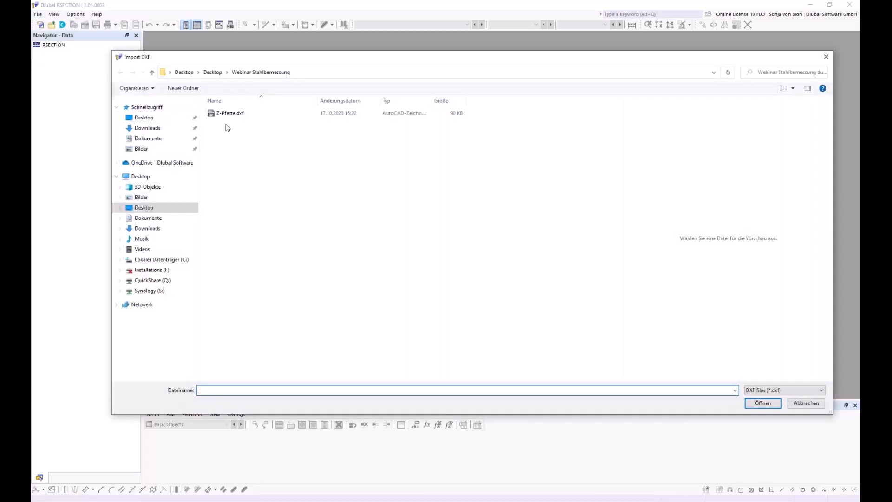
left_click(228, 116)
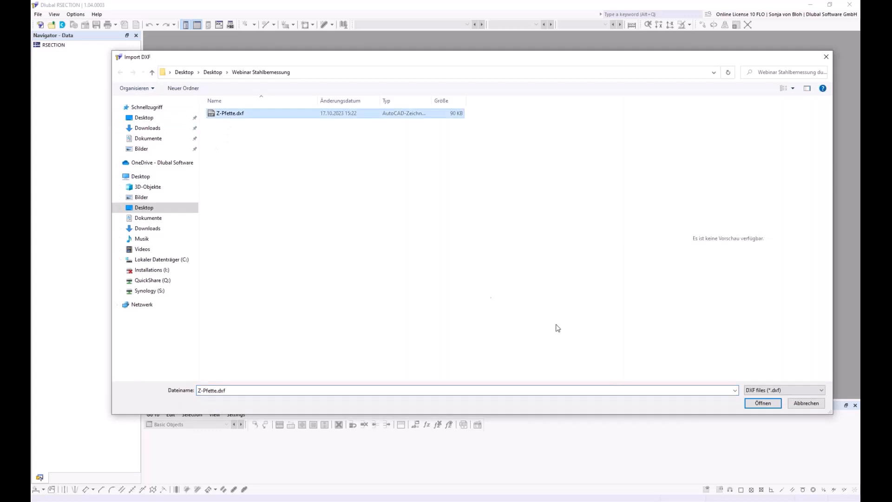
left_click(762, 402)
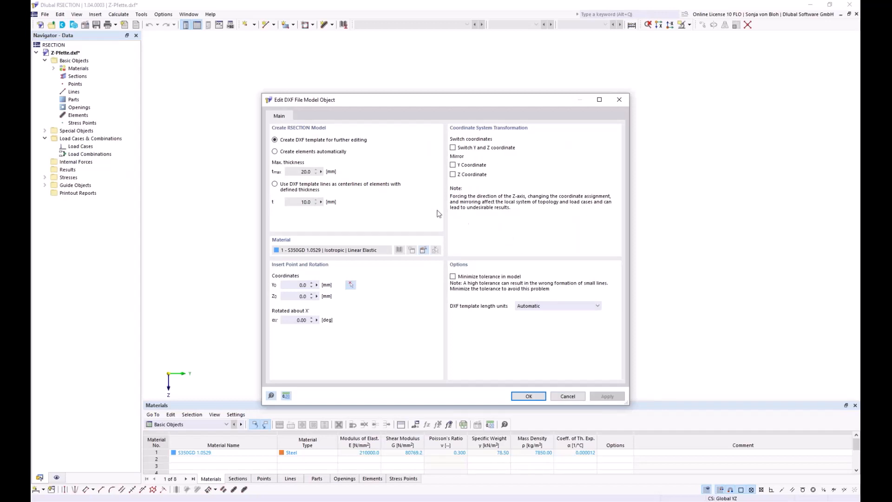
Use the DXF template lines as centerlines of elements with a defined thickness of 2 mm
left_click(275, 184)
left_click(300, 201)
double_click(301, 202)
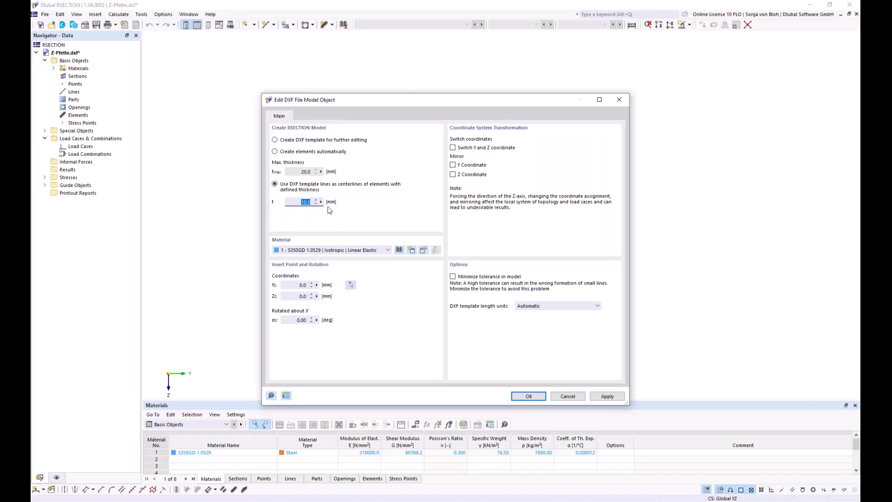
type("2")
Review the properties of the import material and its entry in the material library
left_click(423, 251)
left_click(423, 250)
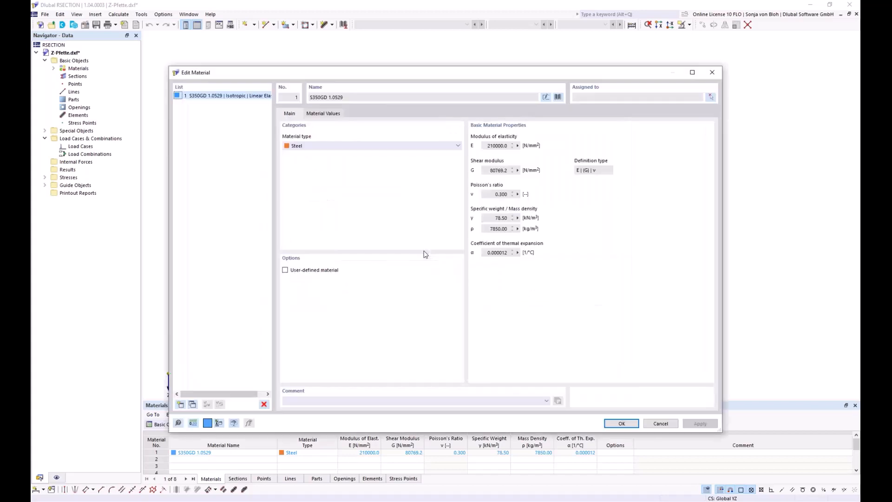
left_click(557, 97)
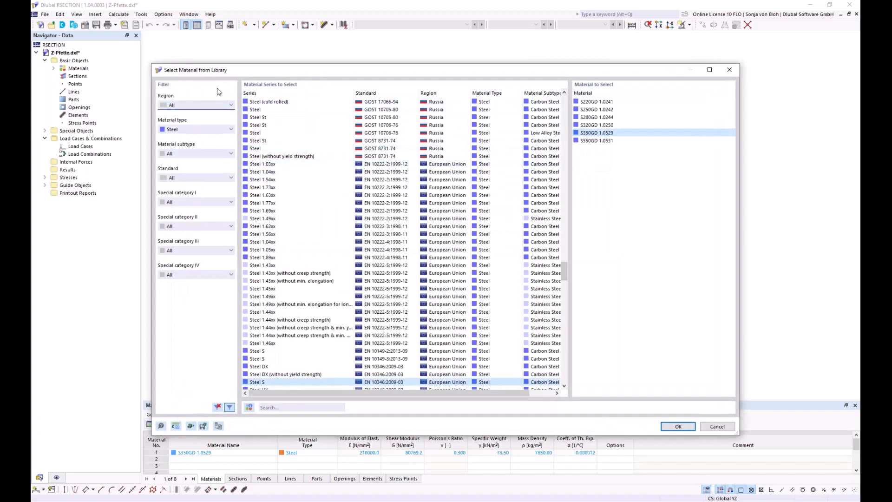
left_click_drag(317, 71, 246, 84)
left_click(639, 440)
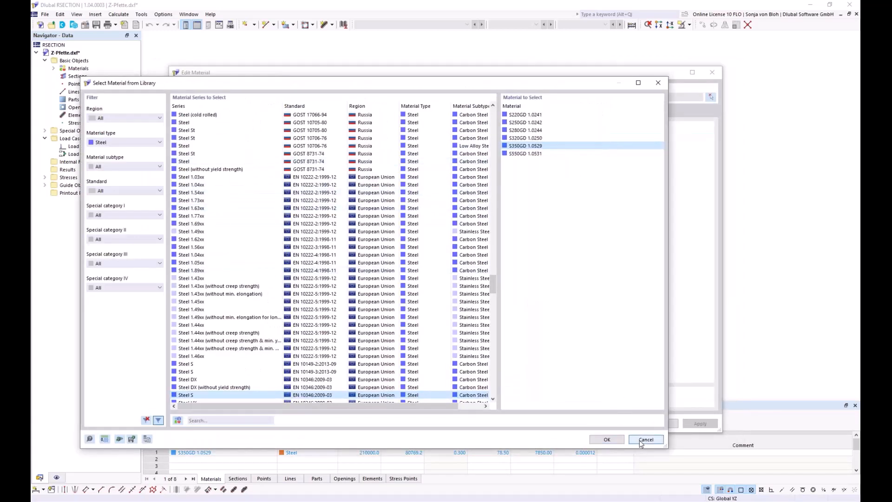
left_click(655, 423)
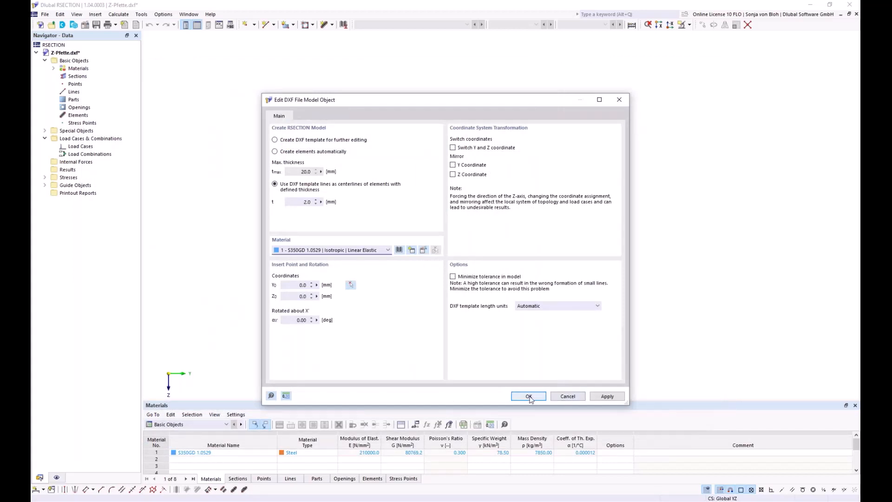
Complete the DXF import with these settings and dismiss the import log
left_click(528, 396)
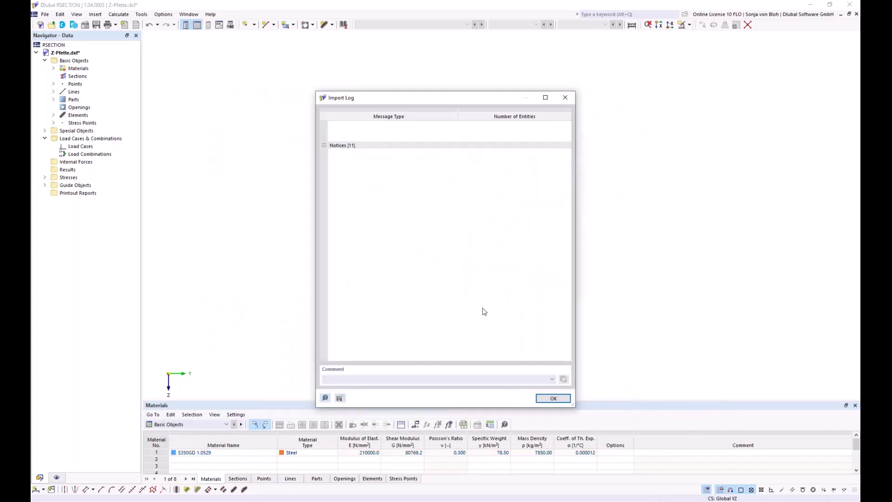
left_click(551, 398)
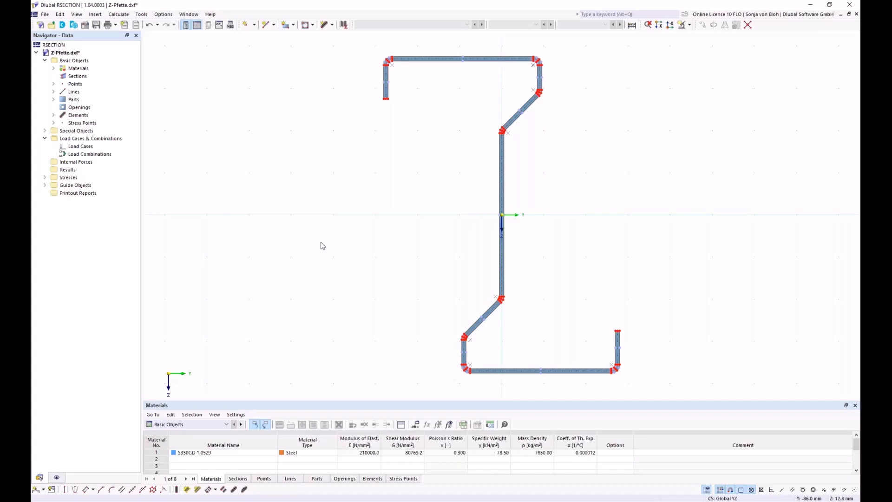
Examine the imported part and the first three arc elements by highlighting them in the model
left_click(53, 99)
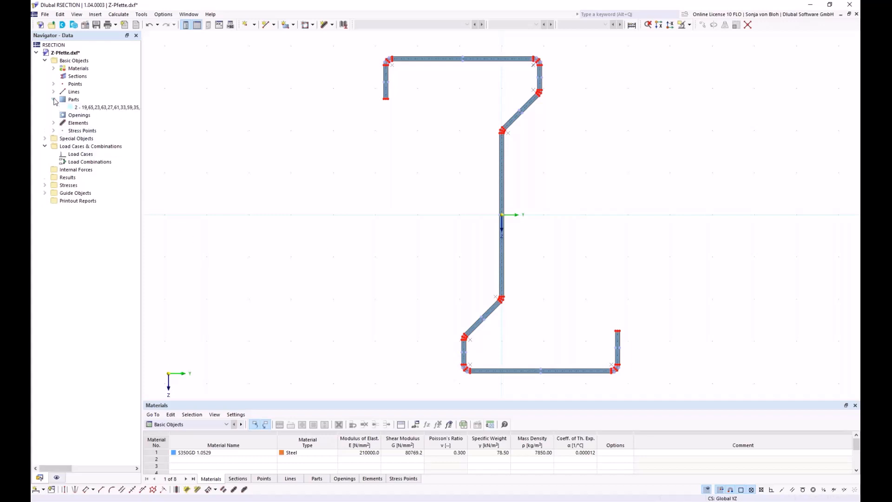
left_click(80, 110)
left_click(53, 123)
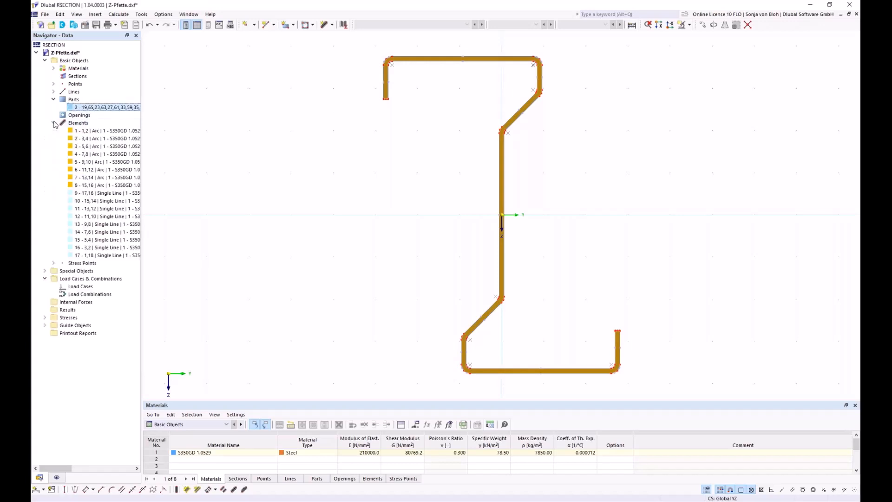
left_click(82, 131)
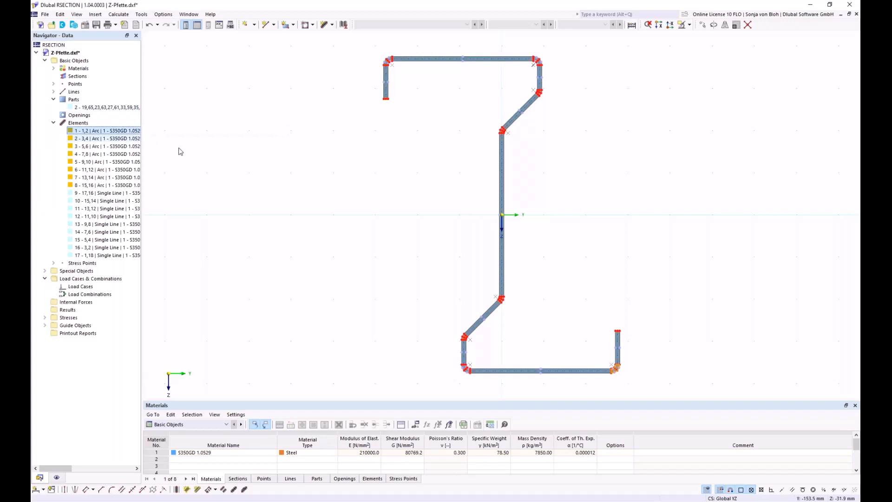
left_click(86, 139)
left_click(85, 149)
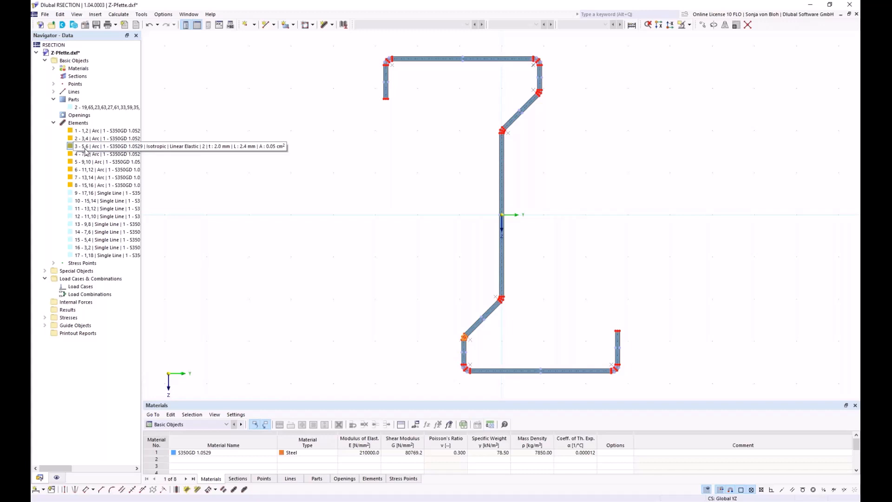
In the model's base data, set Thin-Walled Analysis and enable the effective section to EN 1993-1-3 (Cold Formed)
right_click(75, 61)
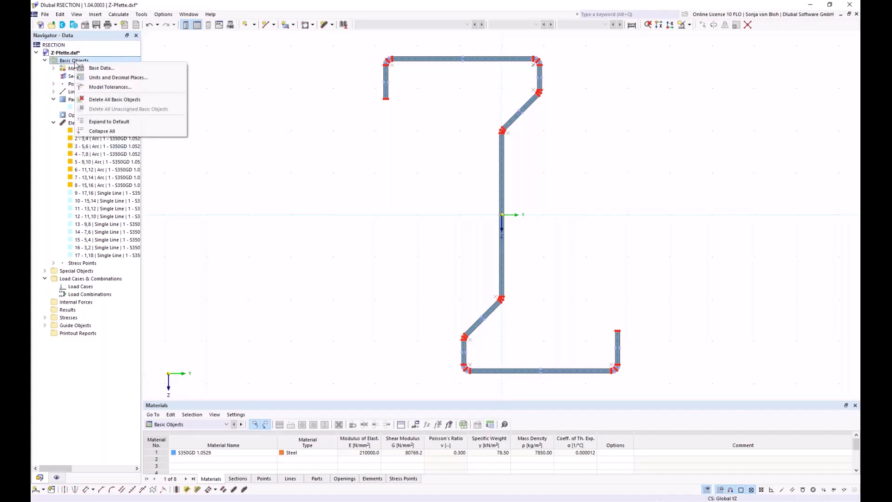
left_click(93, 70)
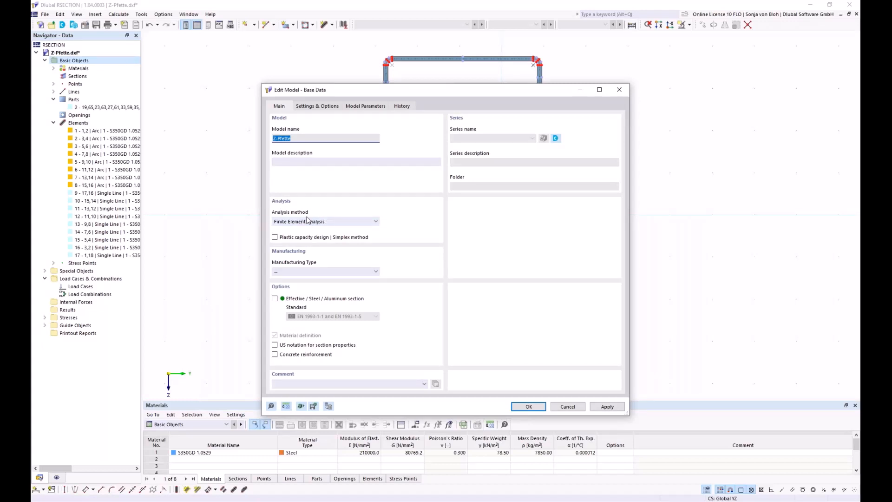
left_click(370, 222)
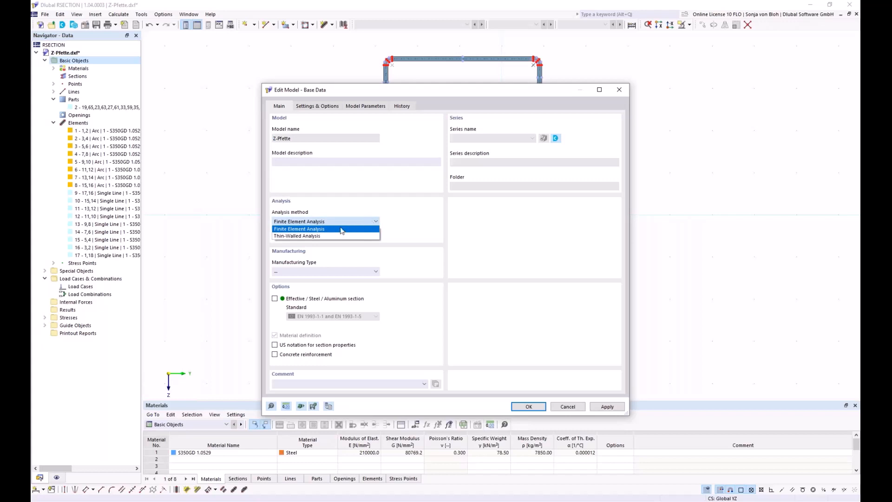
left_click(307, 236)
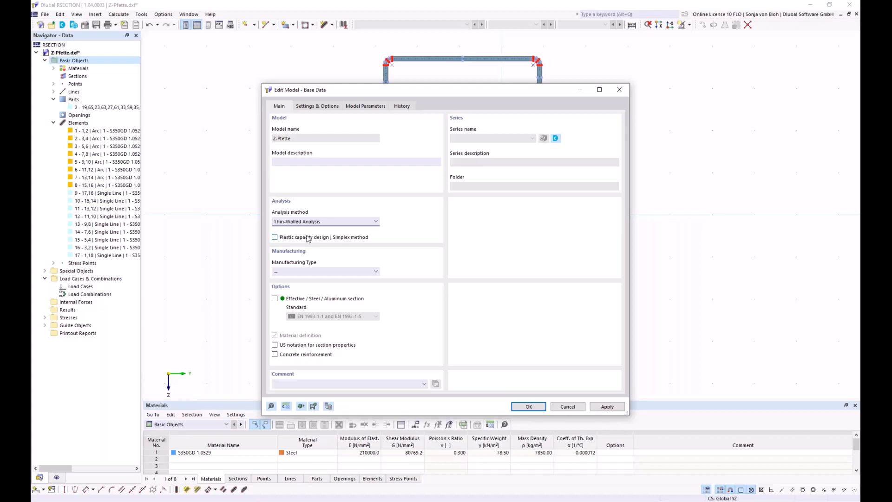
left_click(275, 298)
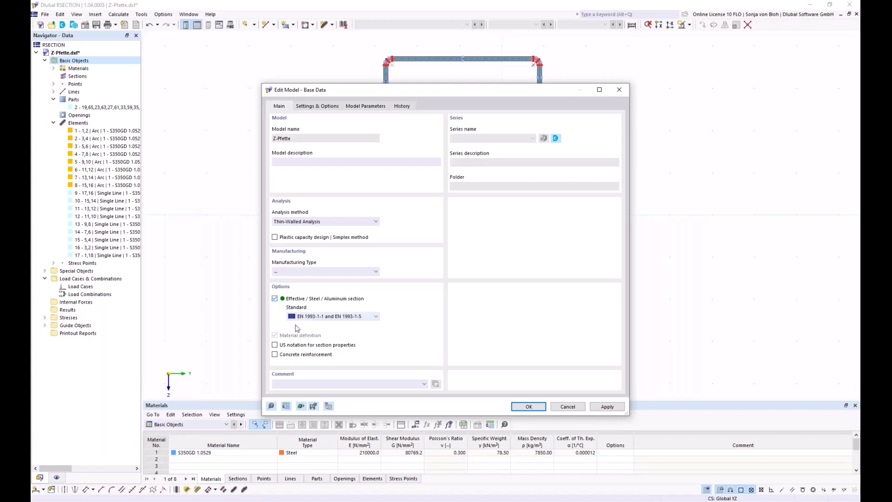
left_click(376, 316)
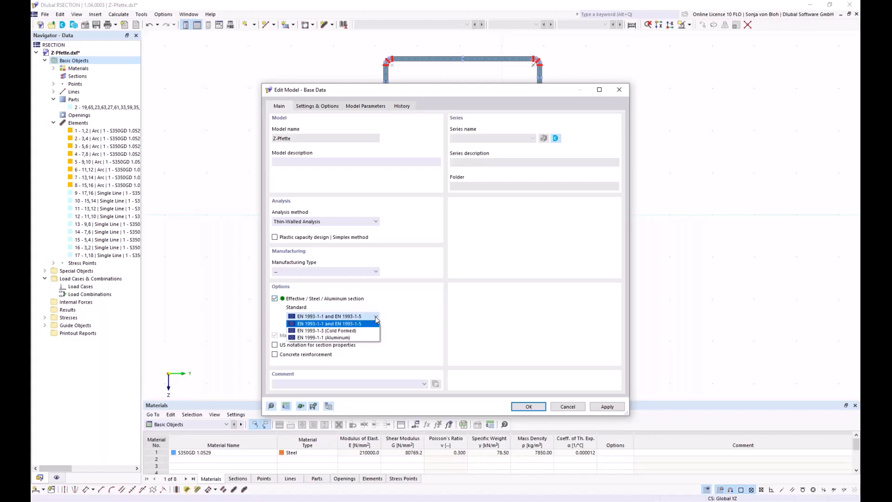
left_click(361, 331)
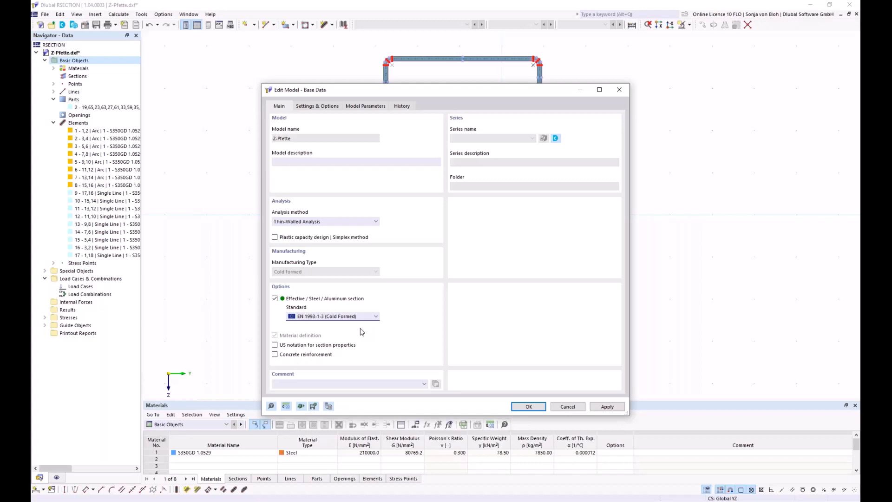
left_click(525, 407)
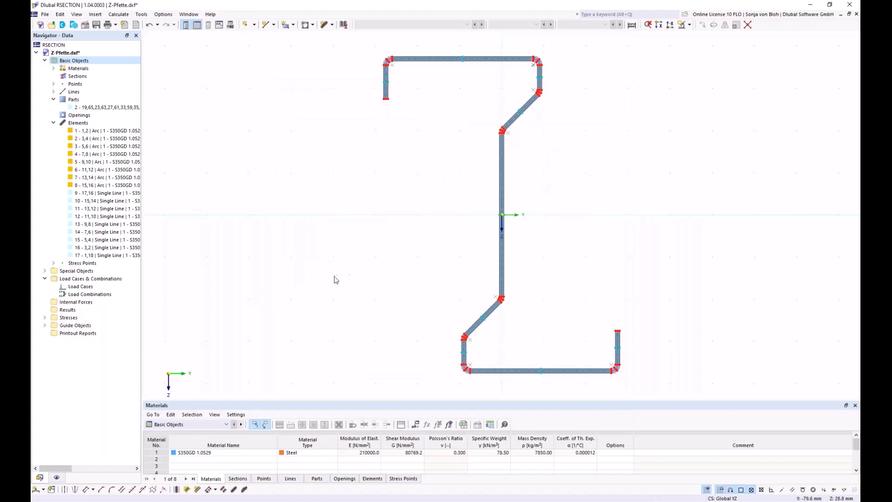
Add a linear Length dimension across the full width of the upper flange, offset about 19 mm above it
left_click(36, 490)
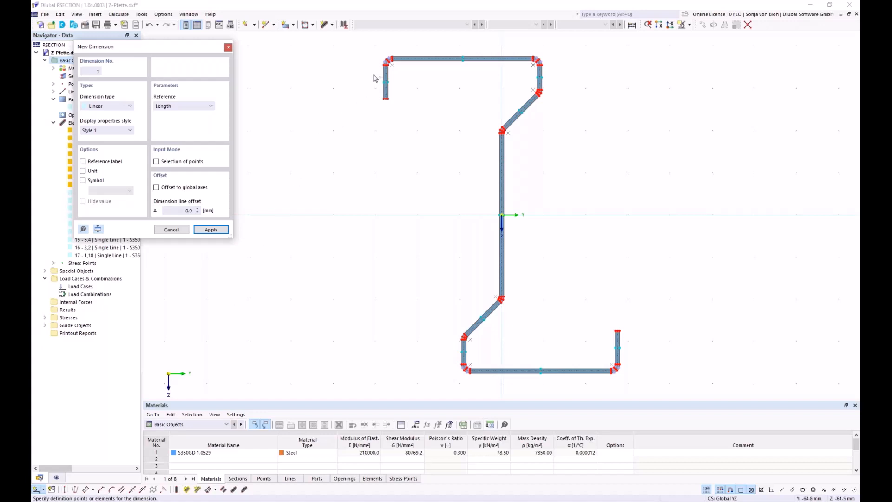
scroll(390, 68, "up", 2)
scroll(392, 126, "up", 4)
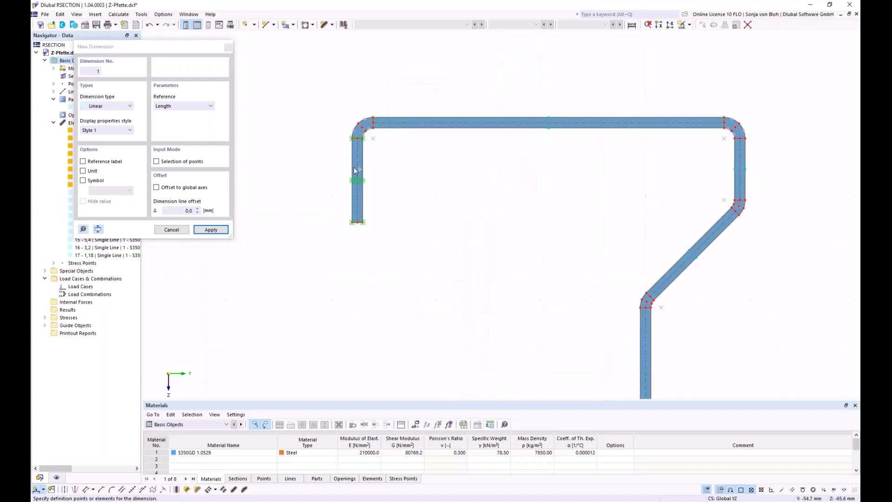
left_click(352, 139)
scroll(343, 135, "down", 4)
scroll(507, 141, "up", 3)
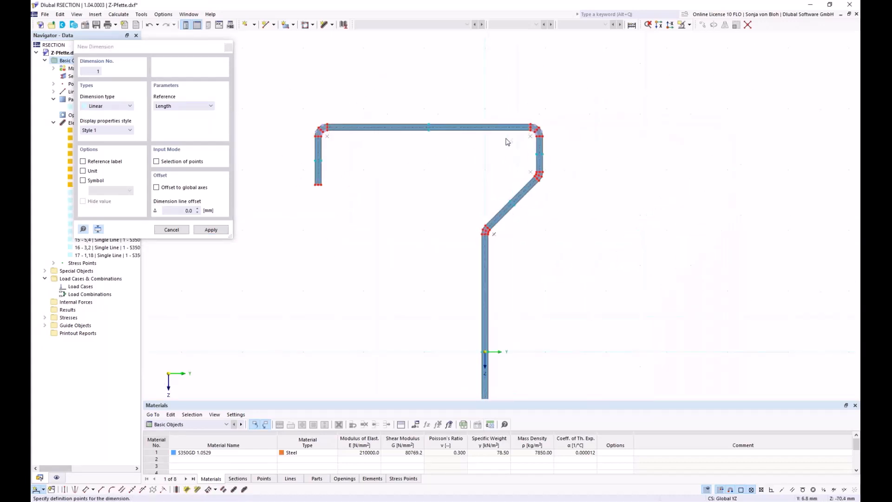
scroll(593, 145, "down", 3)
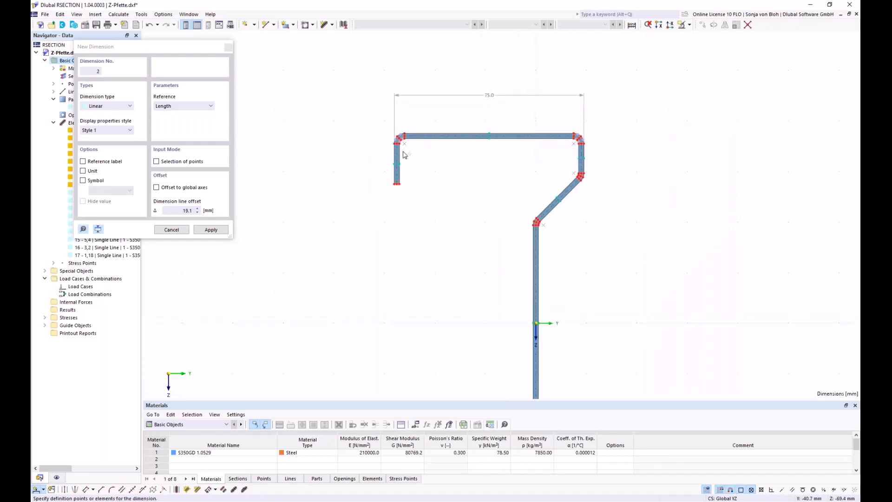
Dimension the upper lip's height from flange top to lip end, referenced as Projection in Z and offset about 9 mm outward
scroll(399, 140, "up", 5)
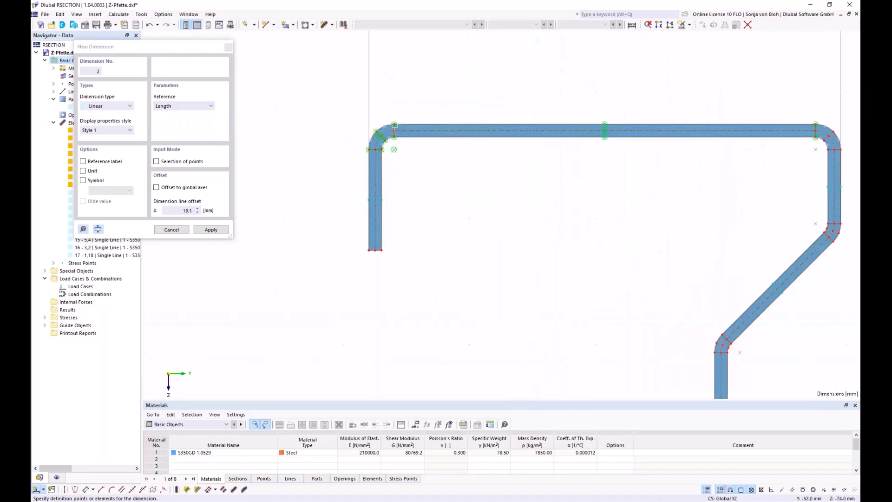
left_click(394, 125)
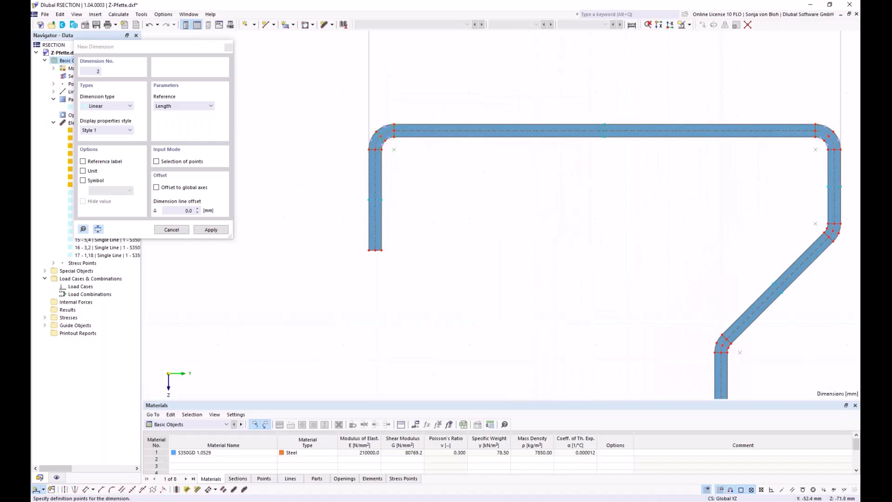
left_click(370, 249)
left_click(202, 106)
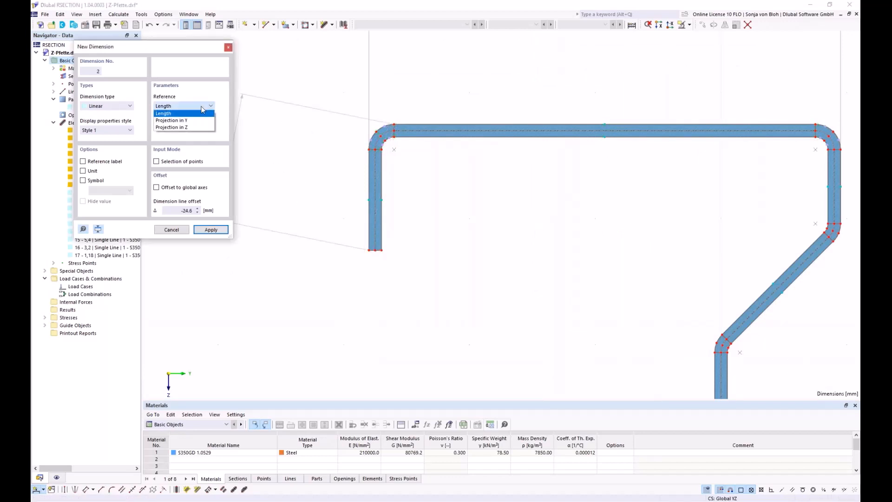
left_click(188, 128)
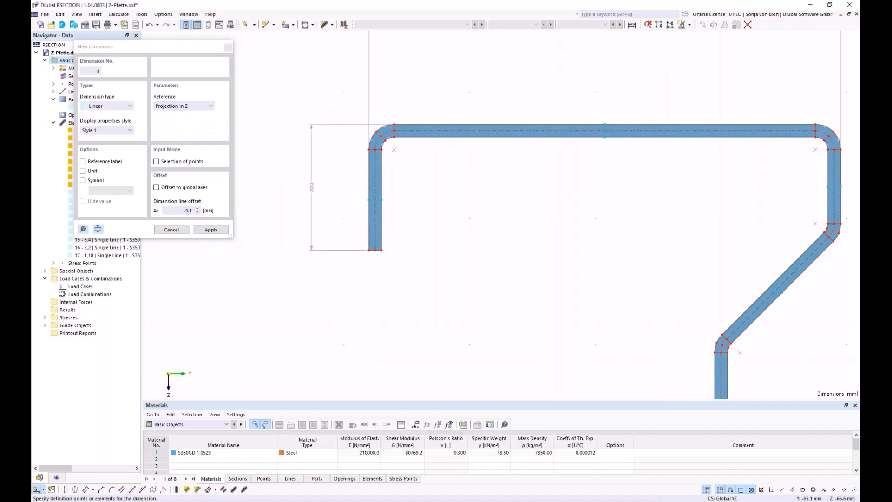
Add a linear dimension for the purlin's overall height between the flanges' outer edges, as Projection in Z, offset about 56 mm outward
scroll(312, 181, "down", 1)
scroll(312, 181, "down", 1)
scroll(563, 145, "up", 2)
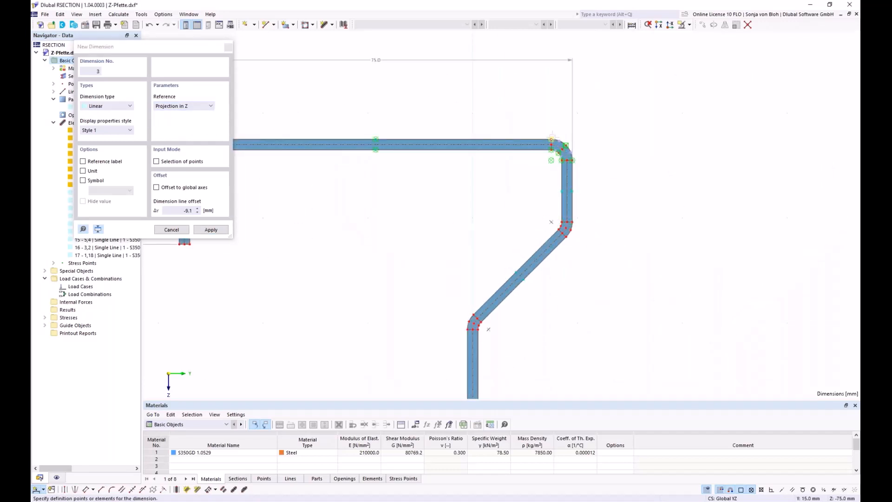
left_click(552, 139)
scroll(520, 142, "down", 3)
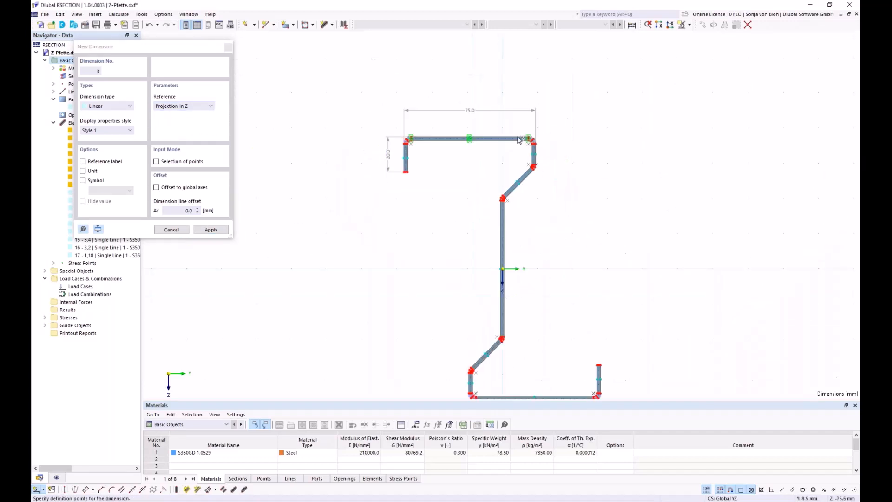
scroll(493, 325, "up", 2)
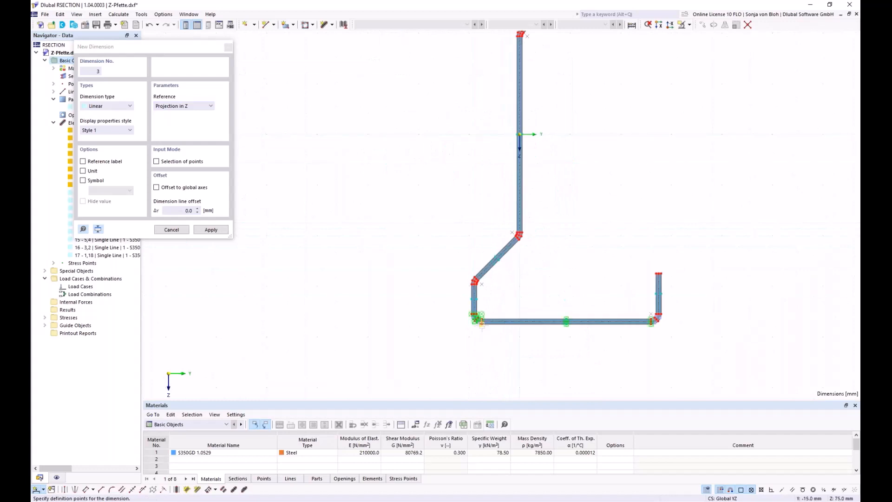
scroll(541, 336, "down", 2)
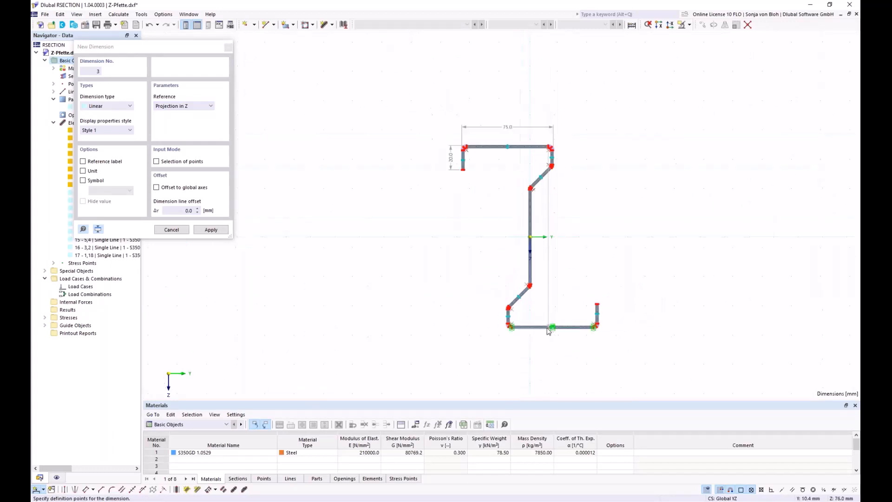
left_click(617, 313)
middle_click_drag(544, 278, 434, 251)
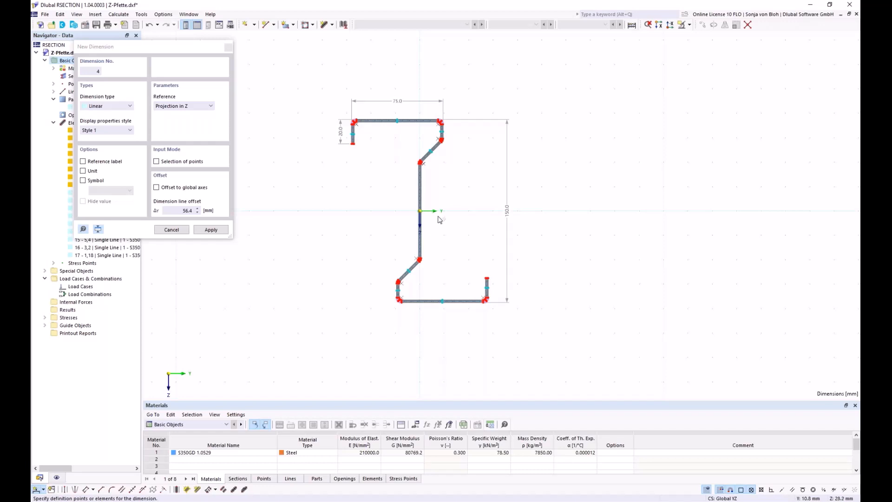
key("Escape")
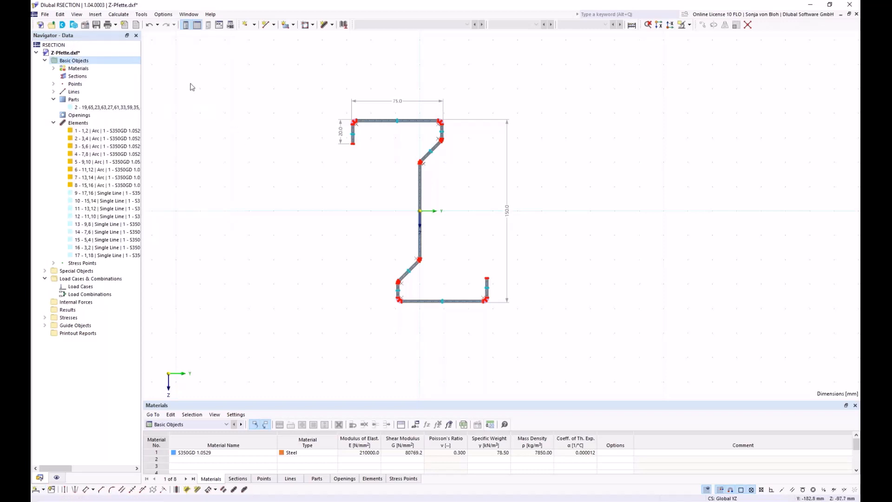
Calculate all results for the section and save the model as Z-Pfette in the Webinar Stahlbemessung folder
left_click(119, 14)
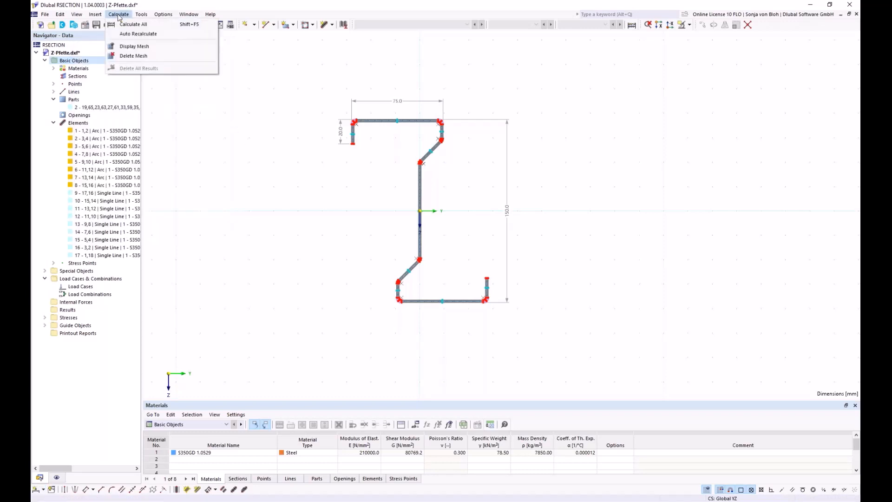
left_click(122, 24)
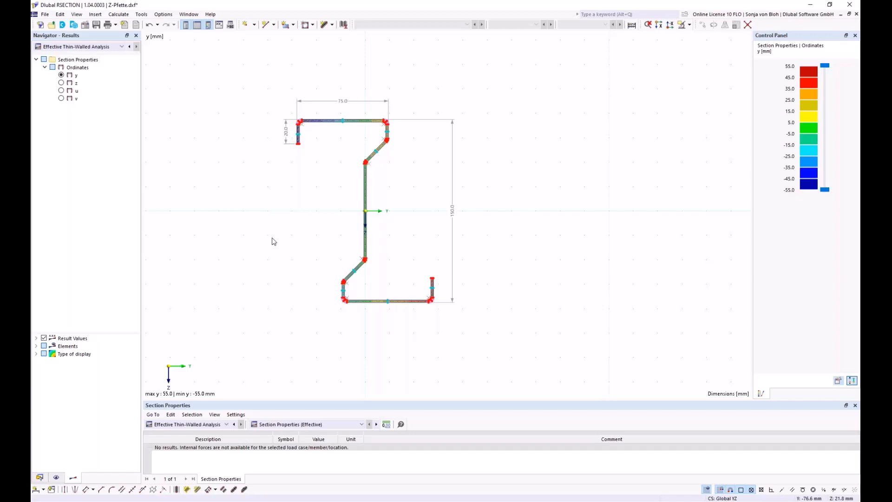
left_click(96, 26)
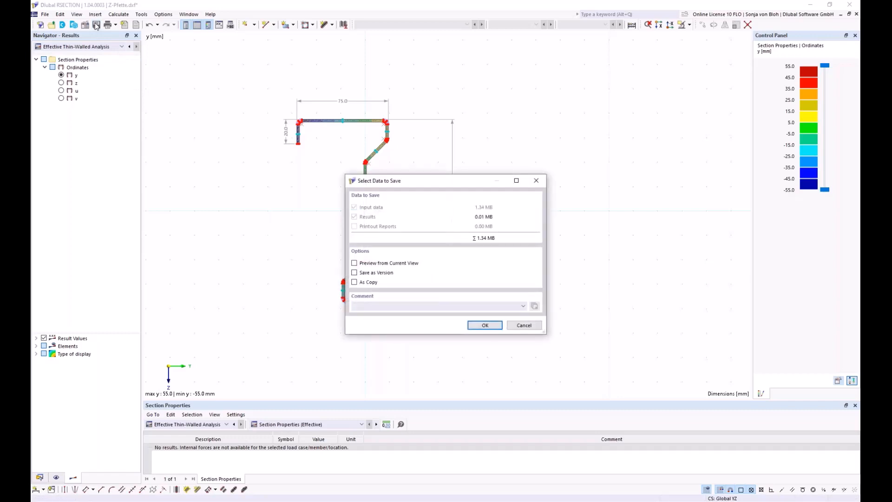
left_click(472, 325)
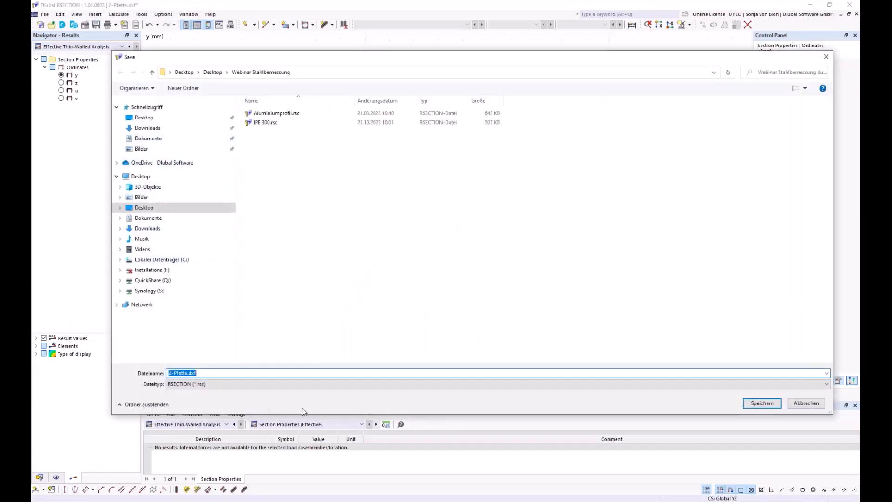
left_click(233, 374)
key("BackSpace")
key("BackSpace")
key("BackSpace")
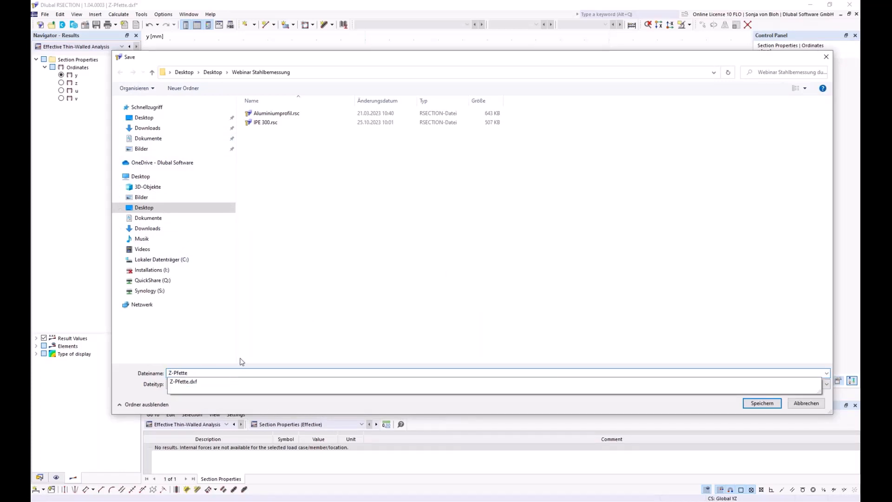
left_click(131, 381)
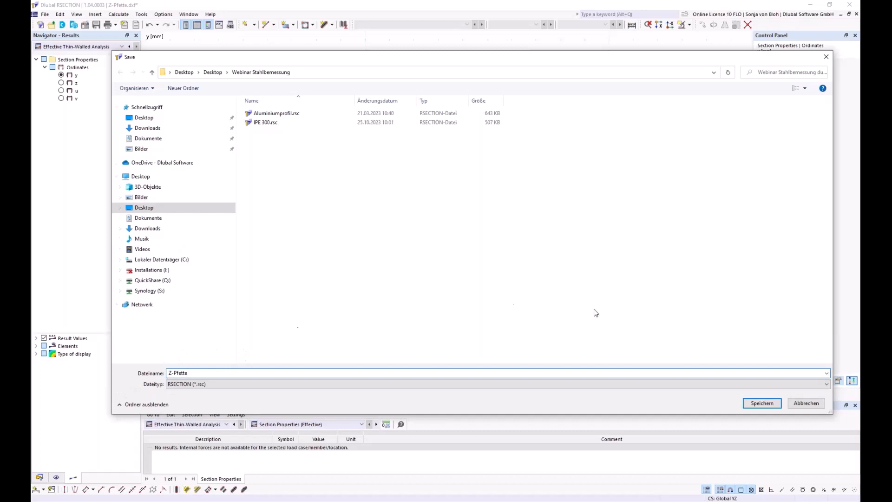
left_click(755, 402)
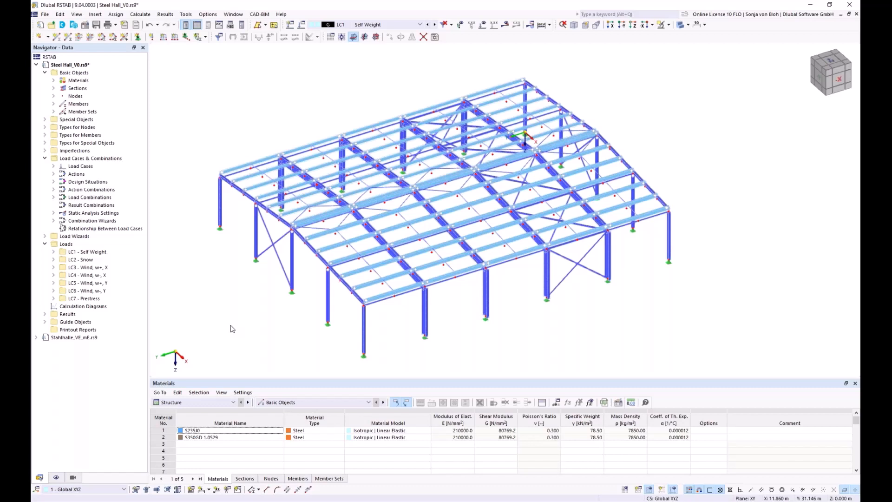
Switch to the Steel Hall_V0 model in RSTAB and open the RSECTION import for section 4, CFZ 225x75x20x4.5
left_click(53, 88)
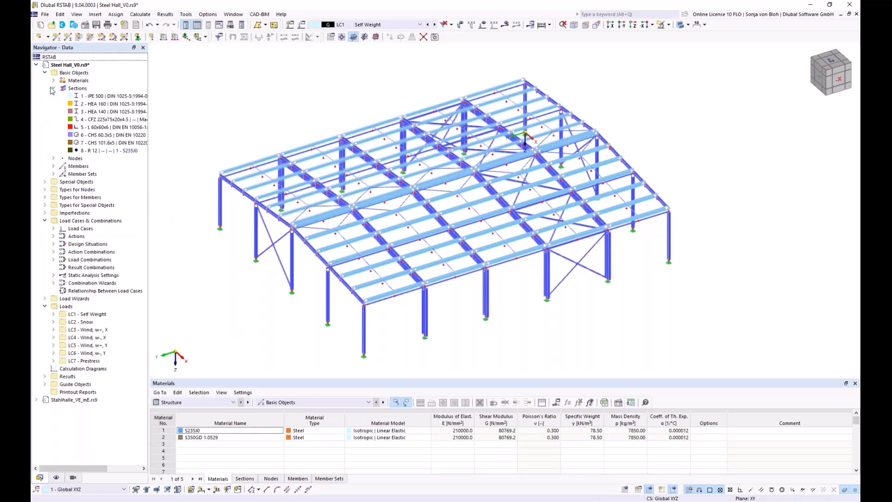
left_click(75, 120)
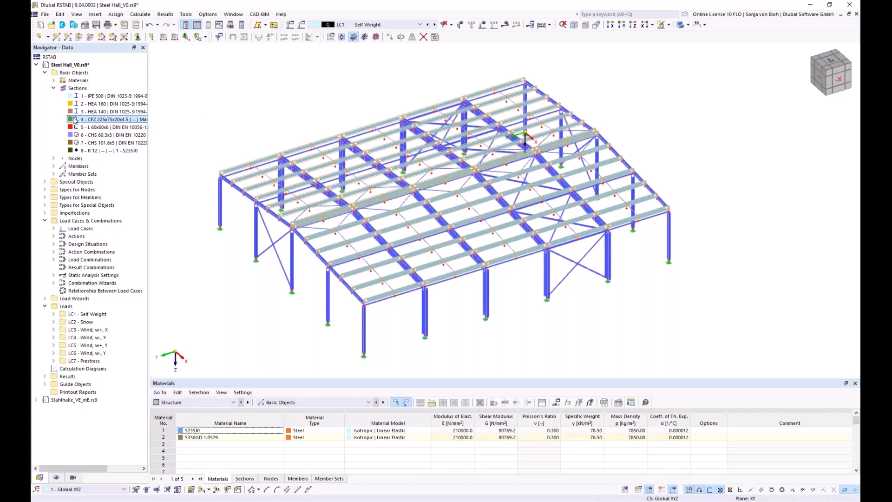
double_click(75, 119)
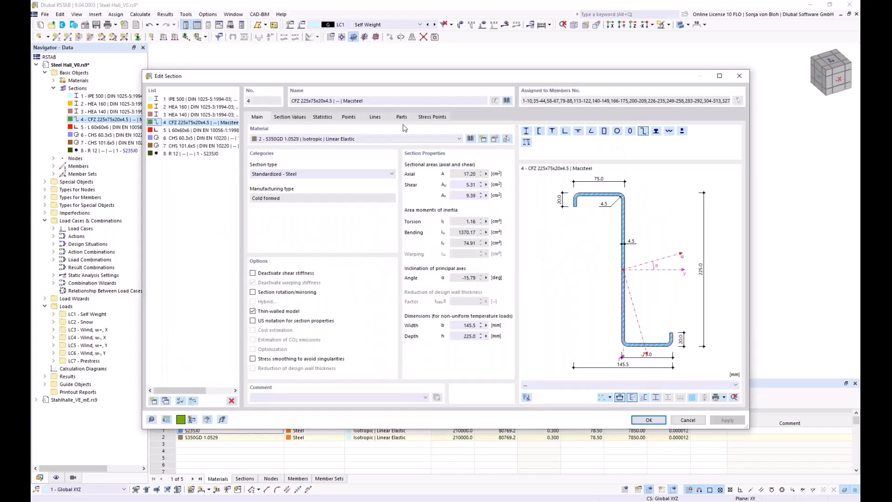
left_click(508, 101)
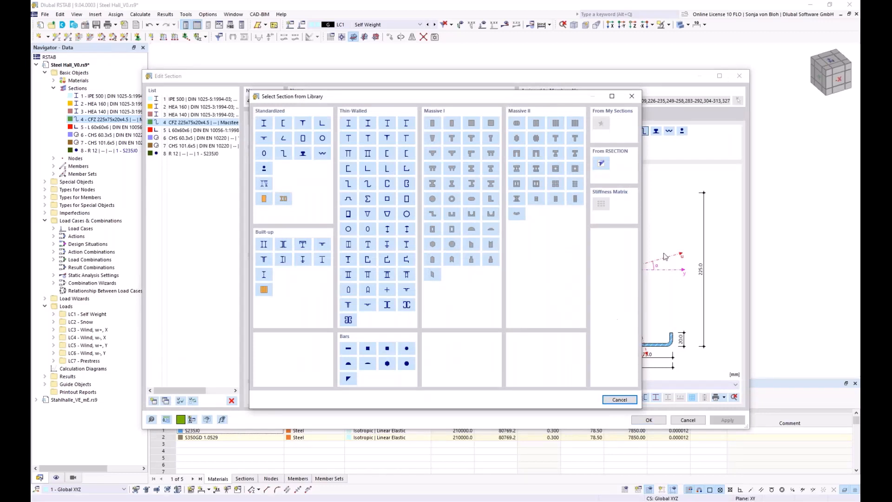
left_click(601, 164)
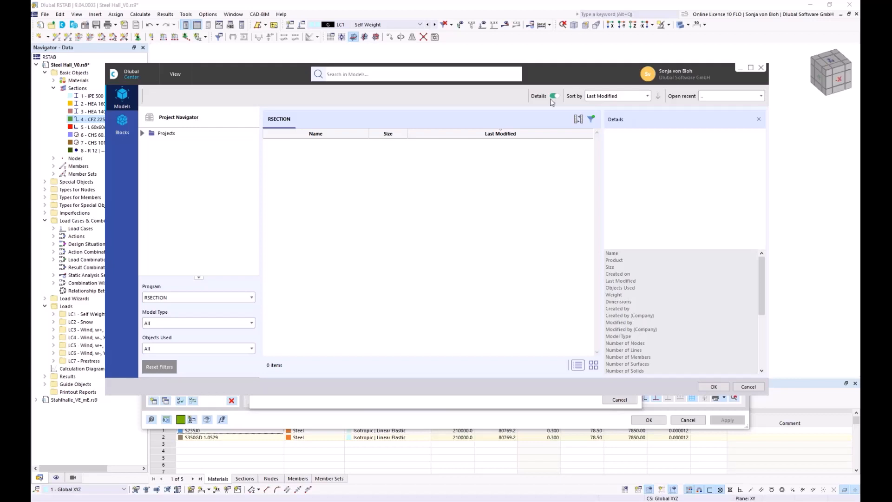
Add the Desktop folder Webinar Stahlbemessung as an existing project in the model manager
right_click(162, 135)
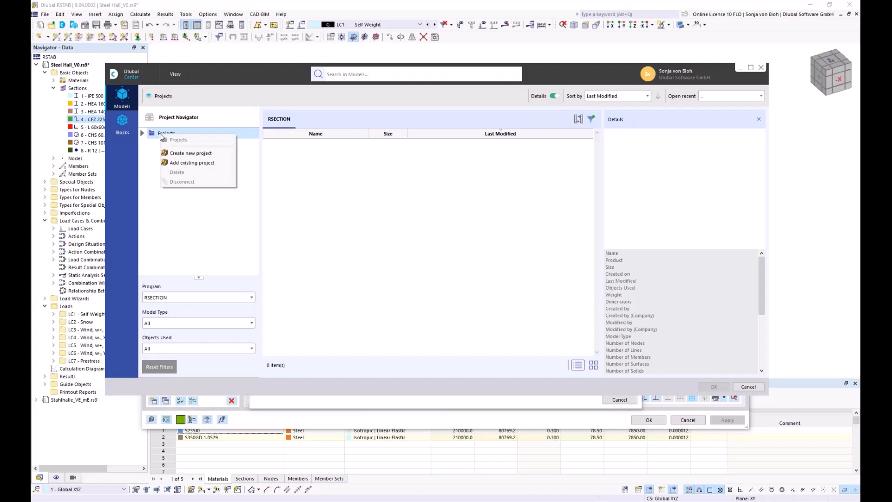
left_click(191, 162)
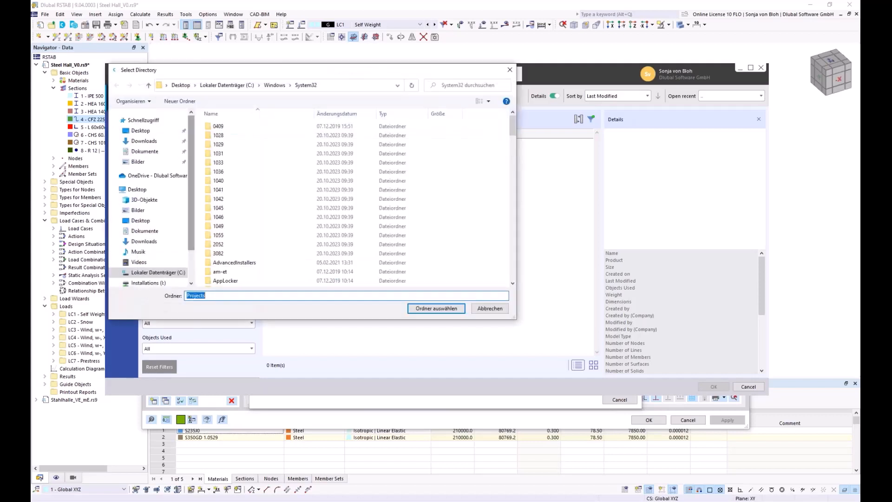
left_click(139, 131)
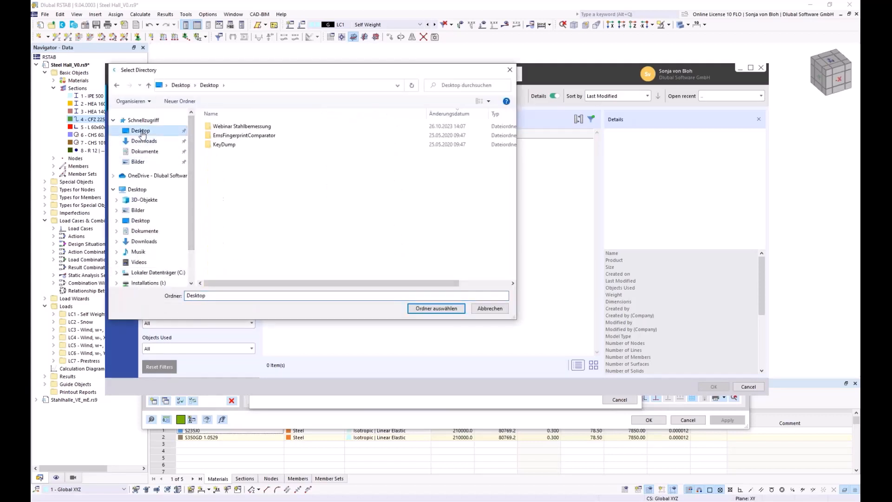
left_click(226, 127)
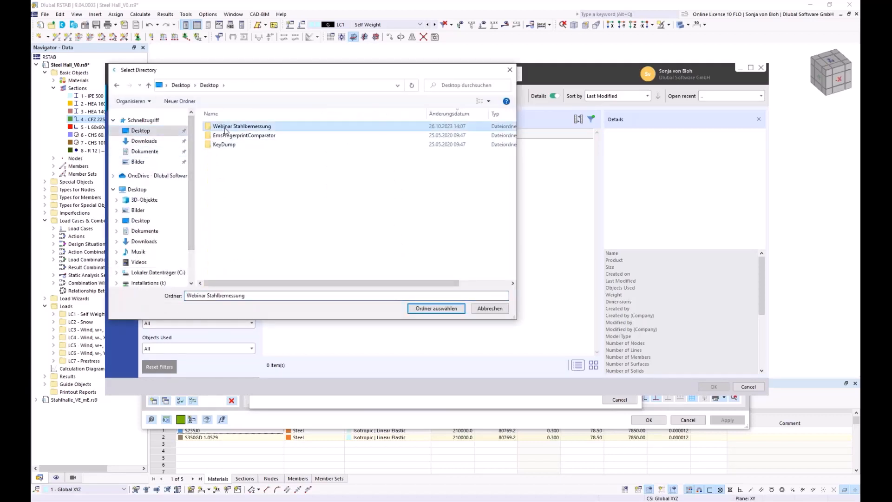
left_click(436, 308)
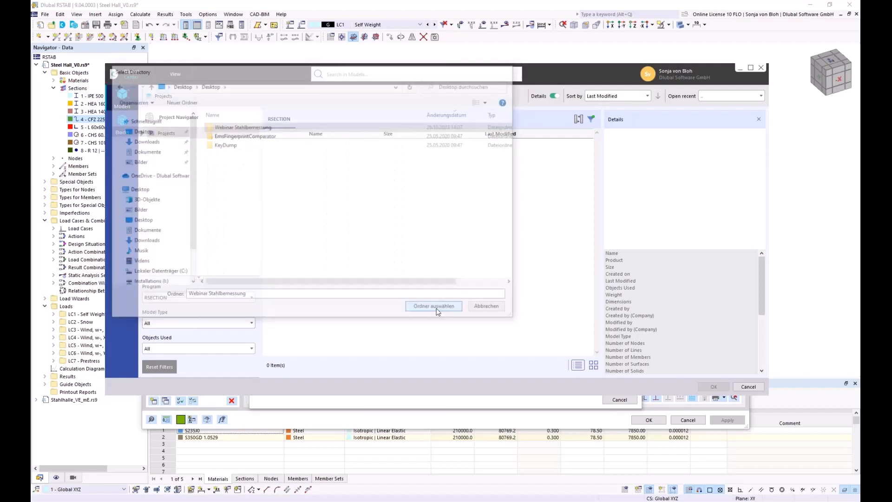
left_click(511, 300)
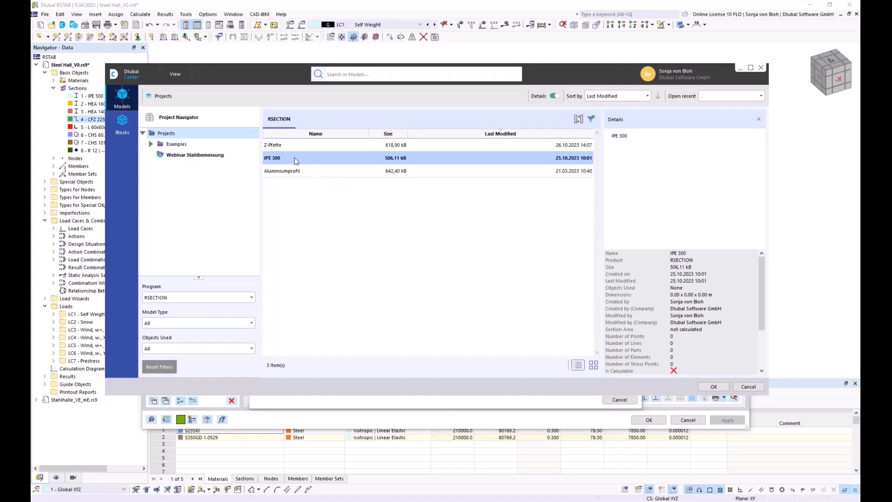
Replace section 4 with the Z-Pfette section from RSECTION and apply the change
left_click(303, 147)
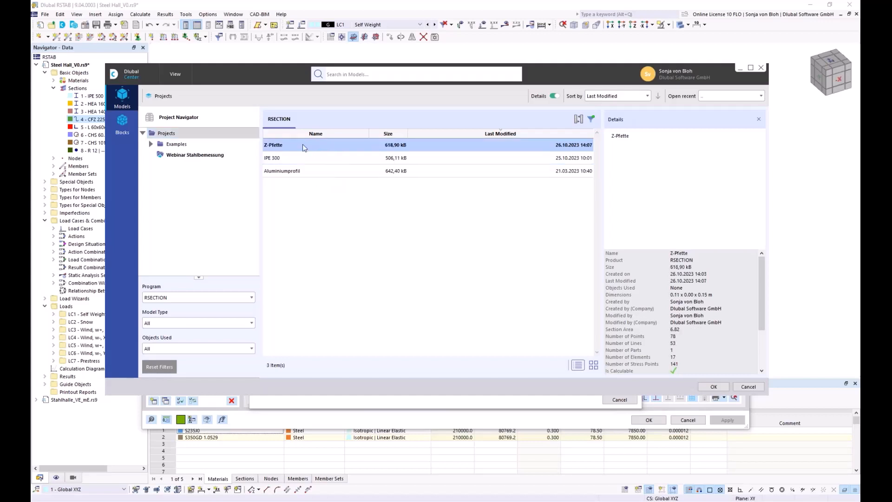
left_click(301, 158, "ctrl")
left_click(314, 170, "ctrl")
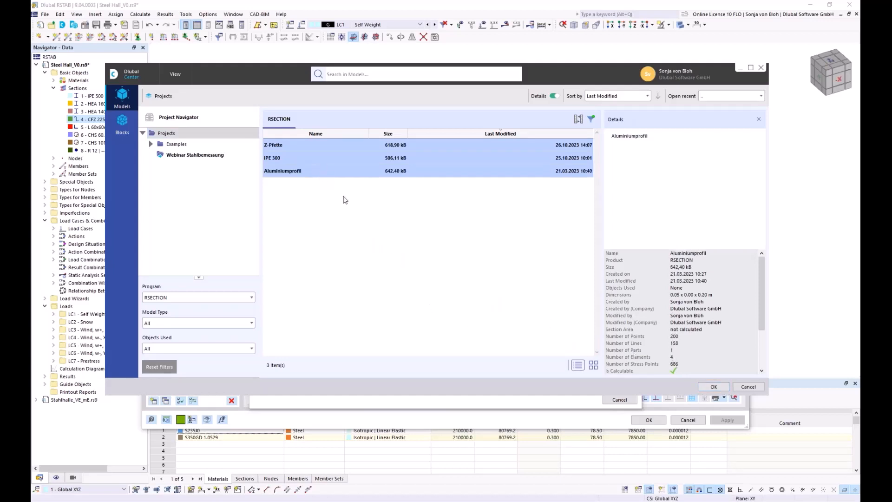
left_click(289, 144)
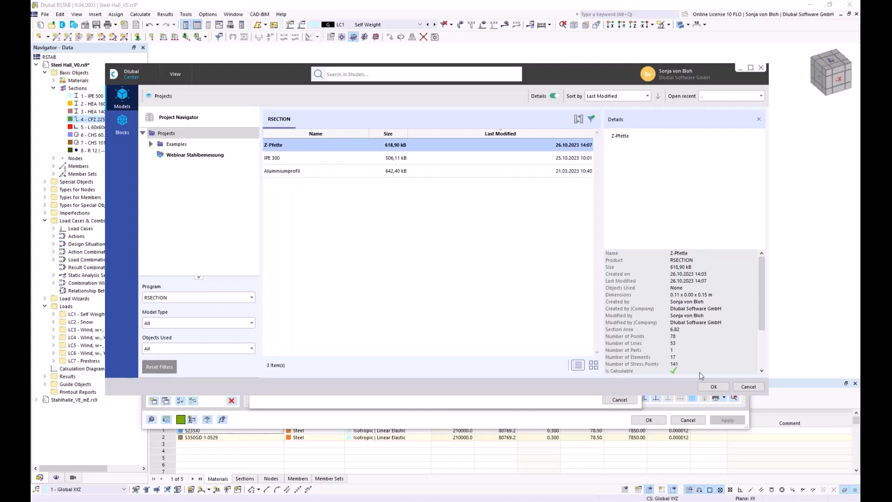
left_click(713, 386)
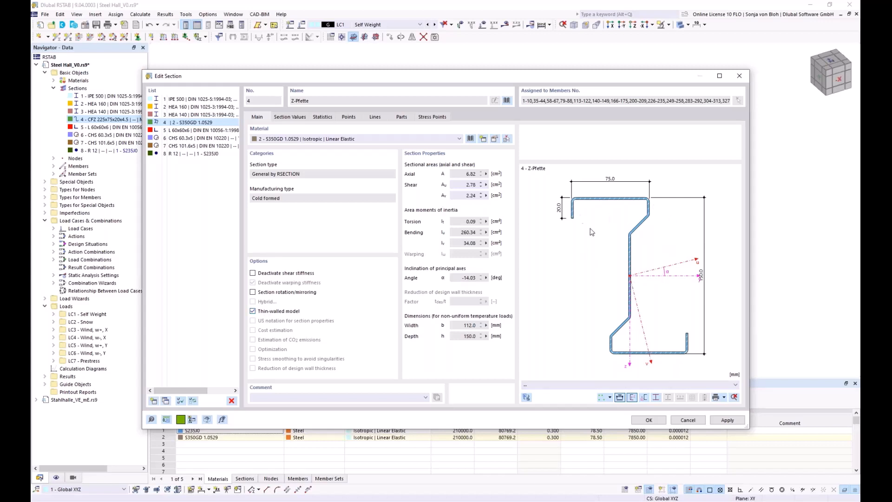
scroll(581, 235, "up", 1)
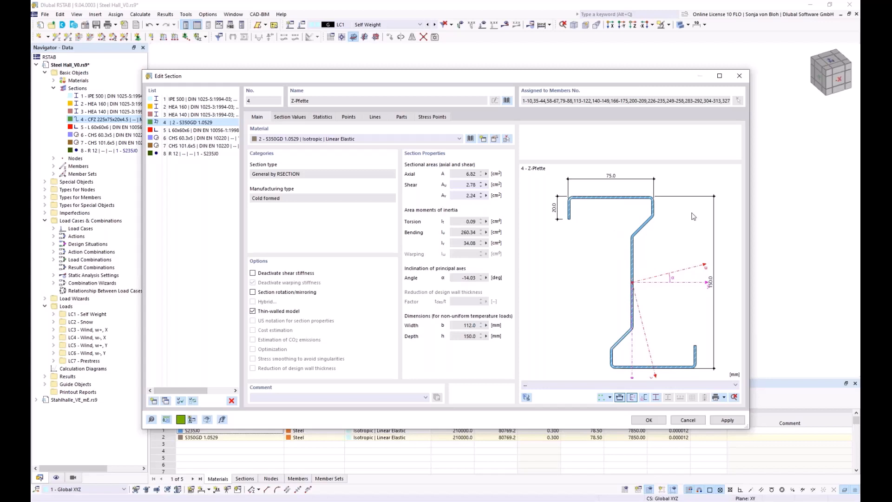
left_click(647, 419)
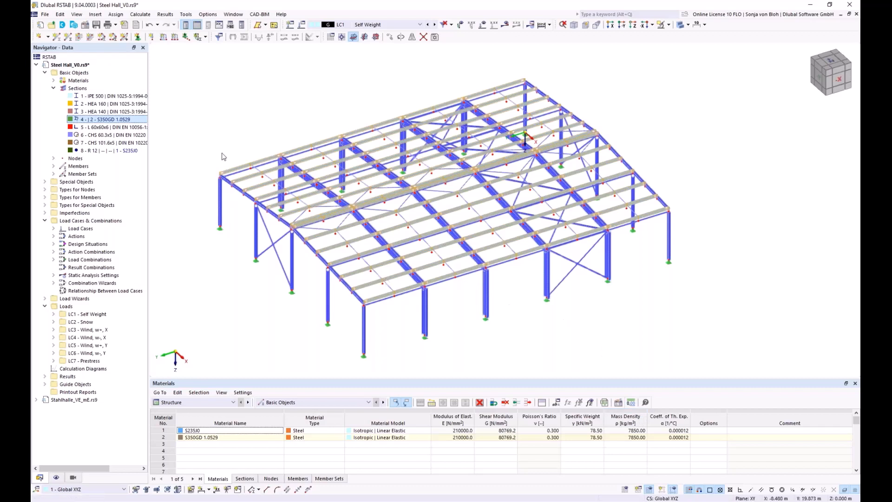
Check in the model's base data whether the Torsional Warping (7 DOF) add-on is active
right_click(84, 73)
left_click(106, 80)
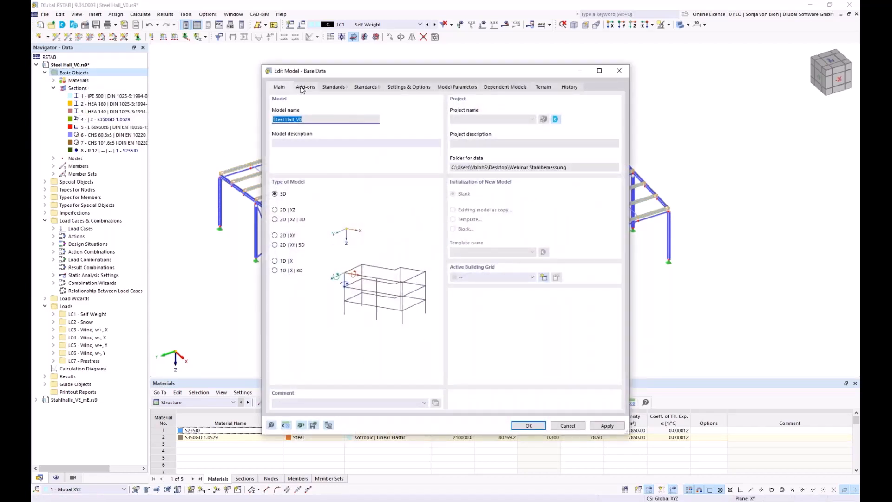
left_click(309, 88)
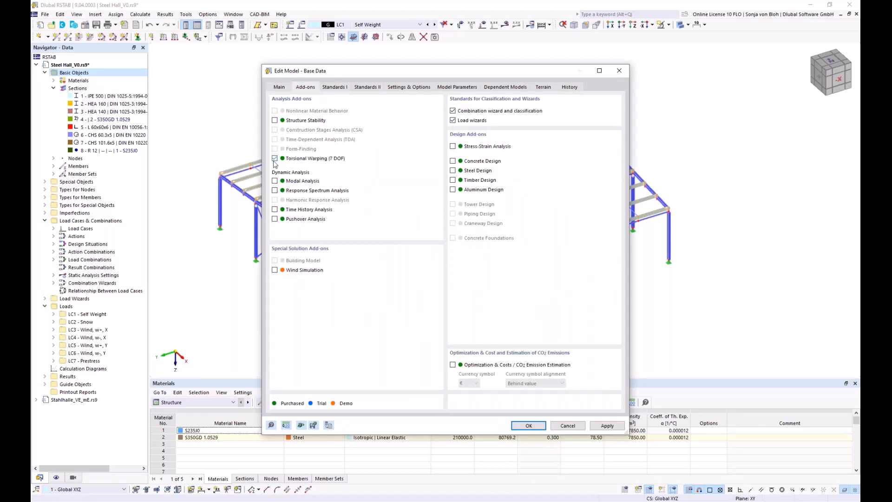
left_click(524, 427)
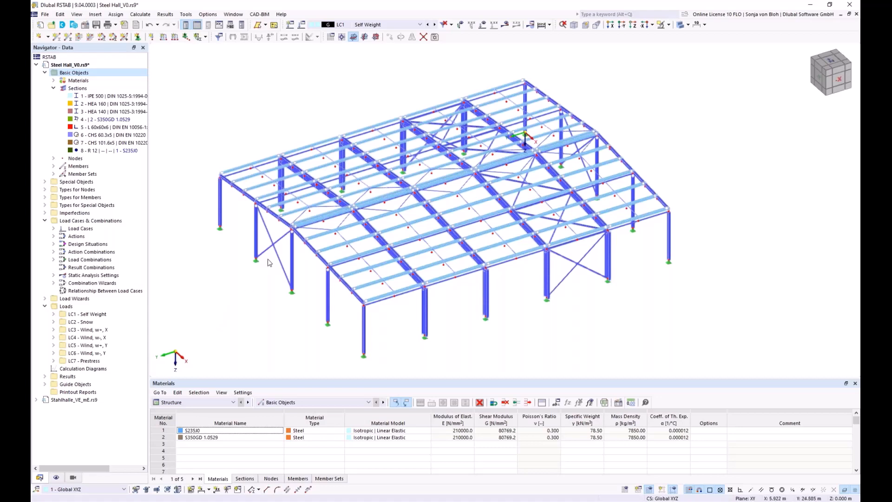
middle_click_drag(305, 247, 305, 213, "ctrl")
scroll(291, 203, "up", 3)
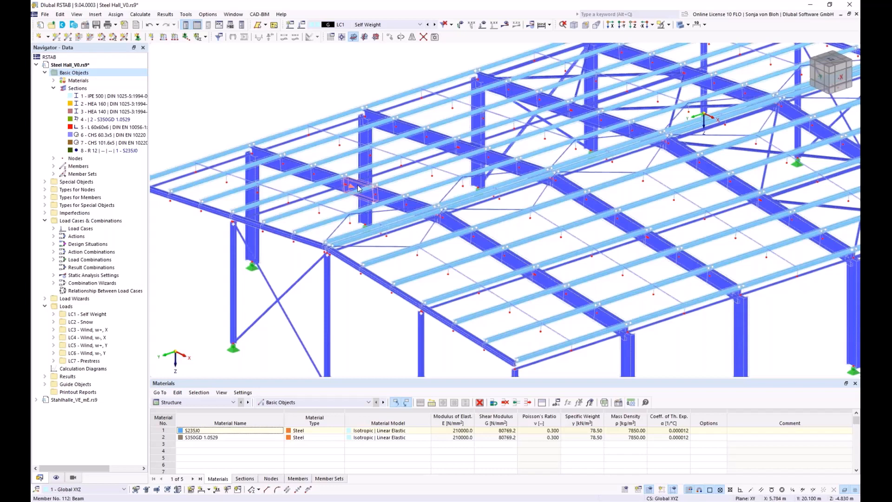
scroll(358, 187, "down", 5)
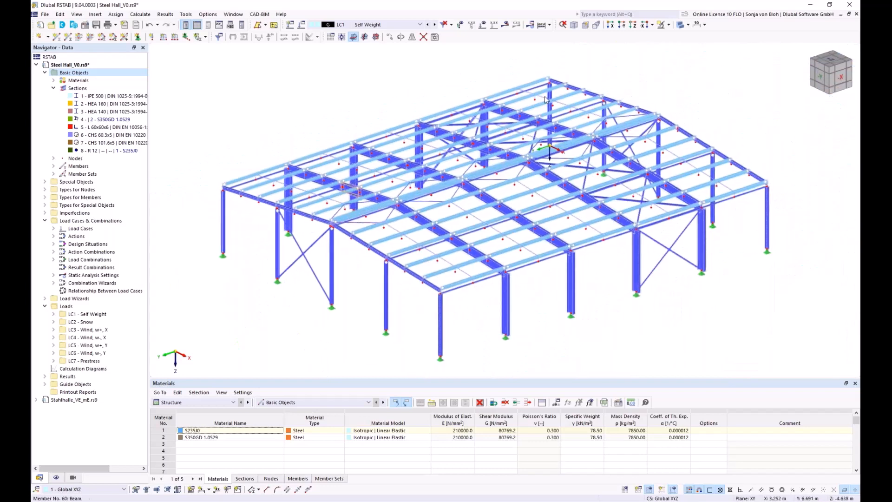
Display the steel hall as a wireframe model
left_click(668, 25)
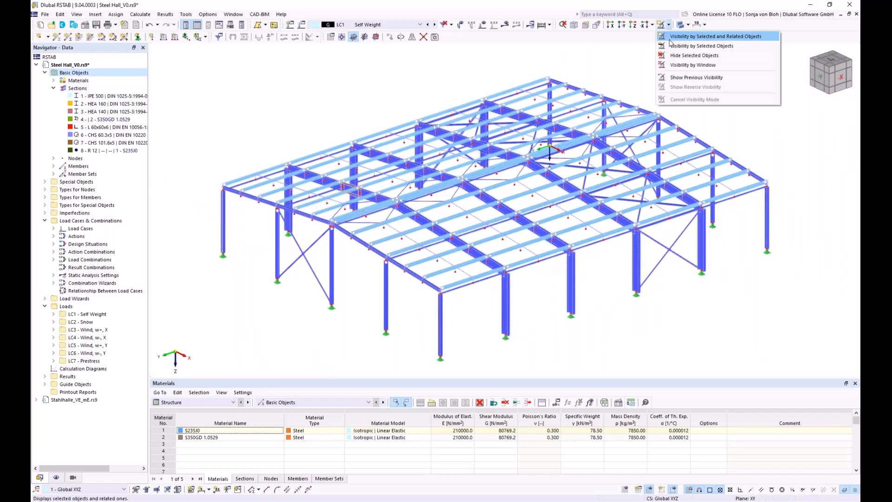
left_click(688, 24)
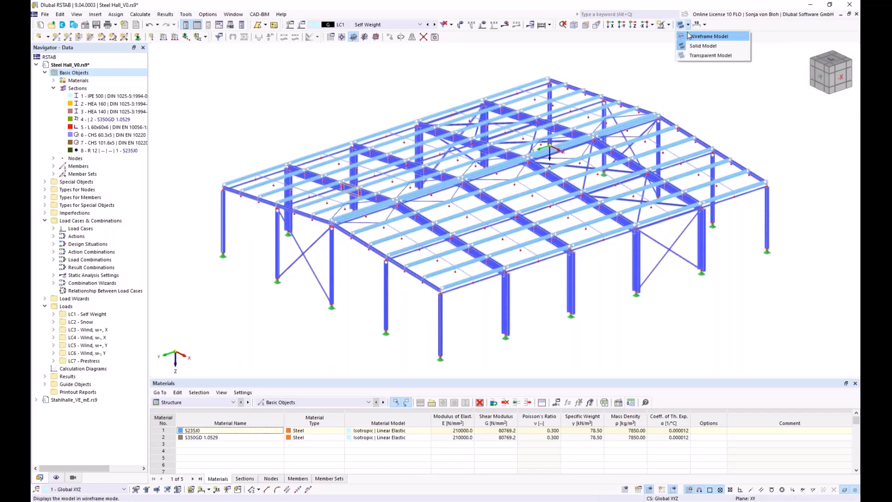
left_click(706, 36)
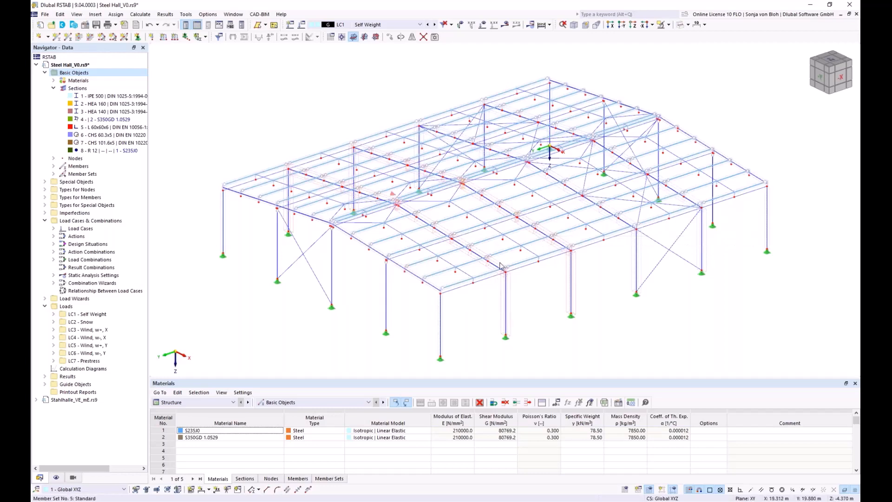
Inspect the properties of a rafter's continuous member set and the purlin layout along the roof edge, leaving everything unedited
double_click(295, 233)
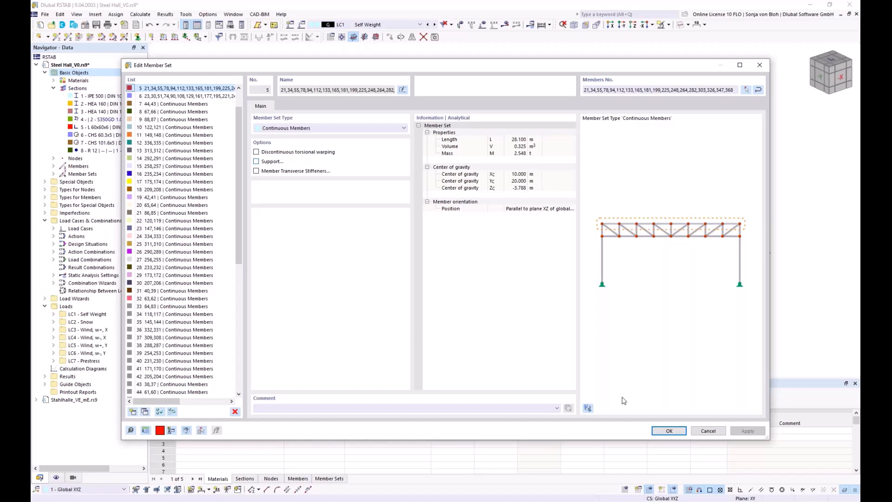
left_click(702, 431)
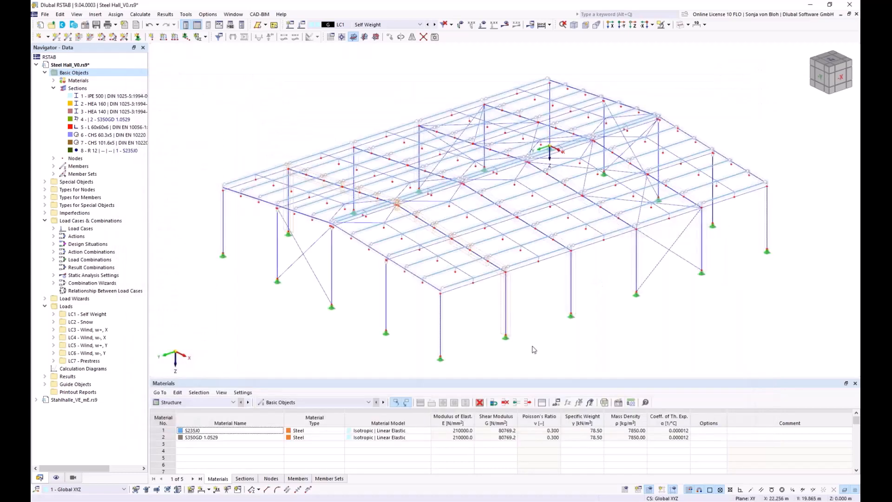
scroll(465, 293, "up", 5)
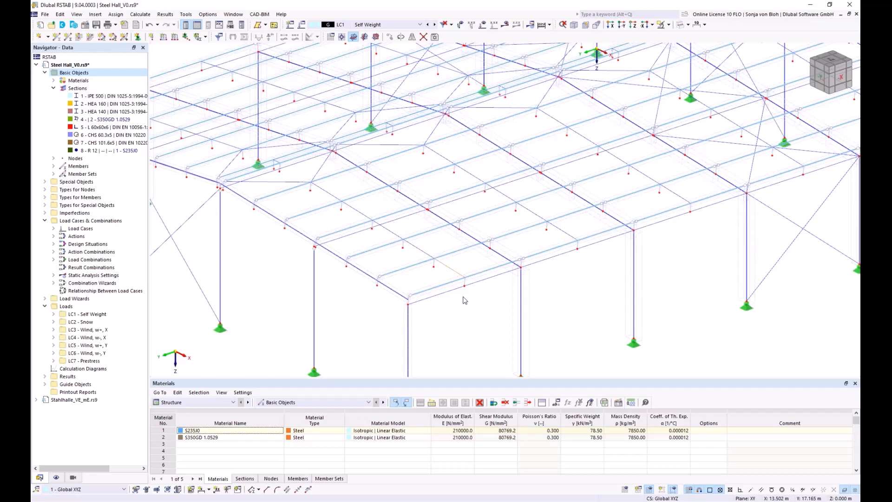
scroll(470, 285, "up", 2)
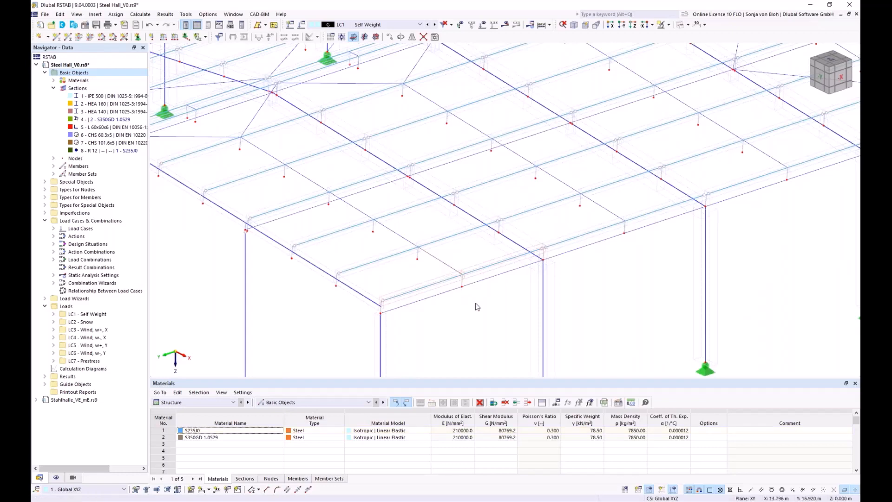
scroll(477, 307, "down", 5)
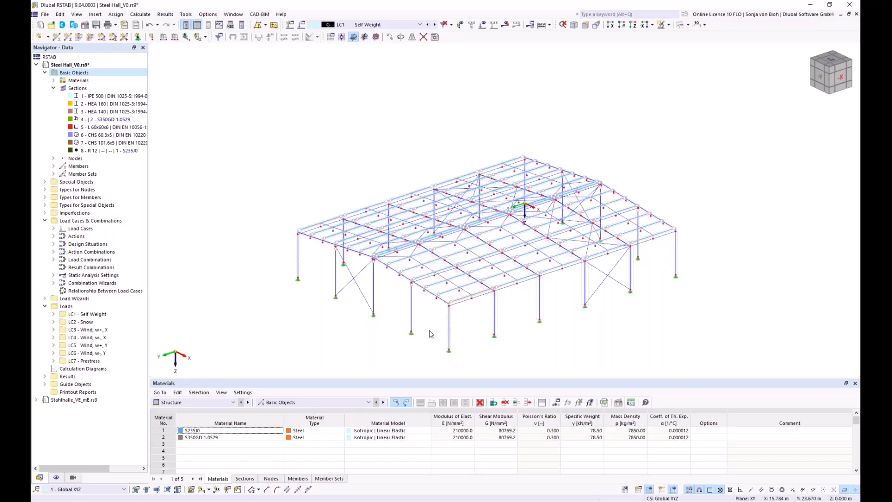
scroll(431, 334, "up", 5)
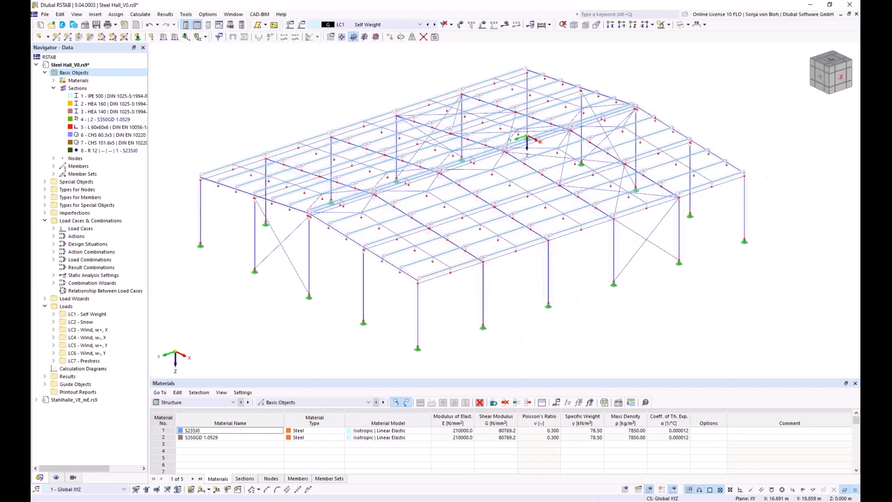
Examine the eccentricity at the start of a tension member near the eaves, including its type options, and close without changes
double_click(441, 266)
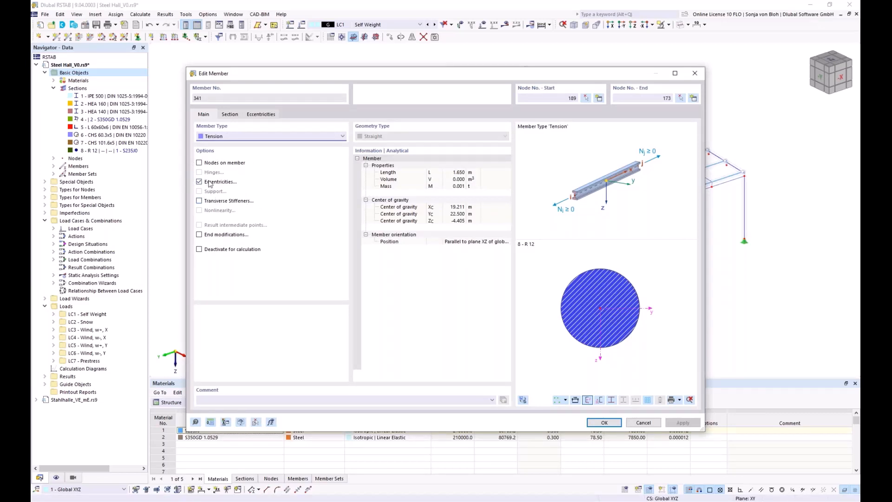
left_click(258, 115)
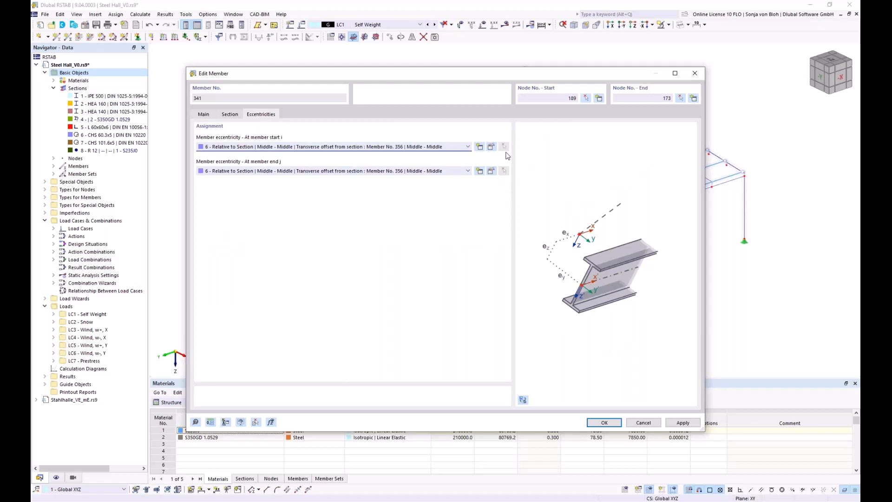
left_click(491, 147)
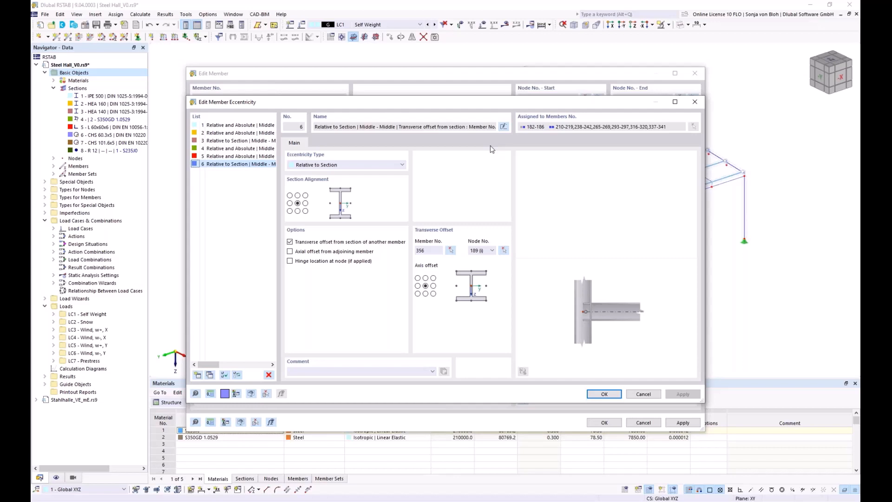
left_click(403, 165)
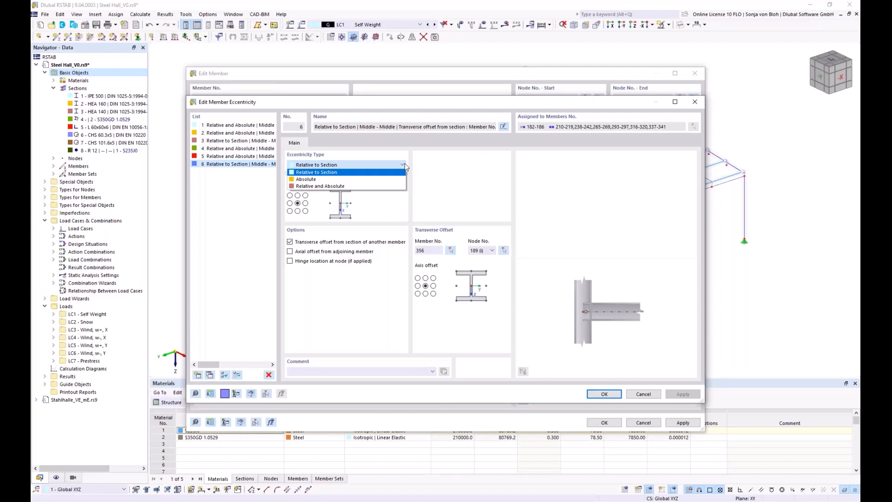
left_click(405, 166)
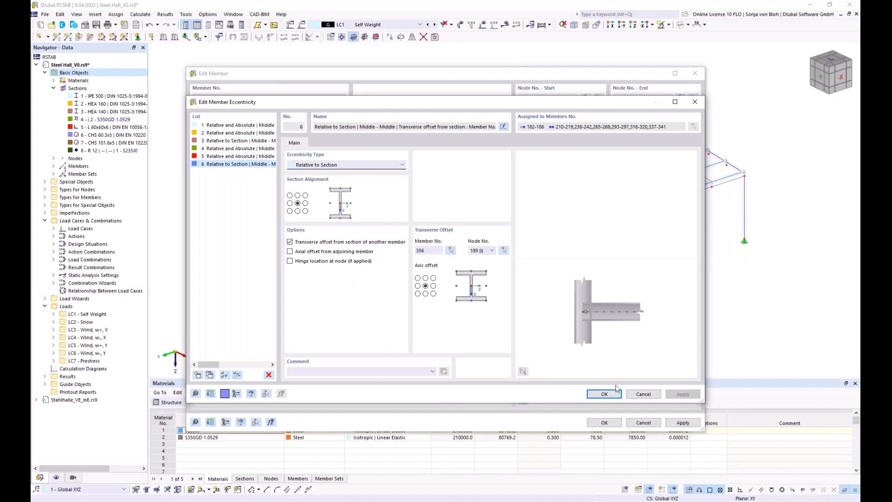
left_click(643, 394)
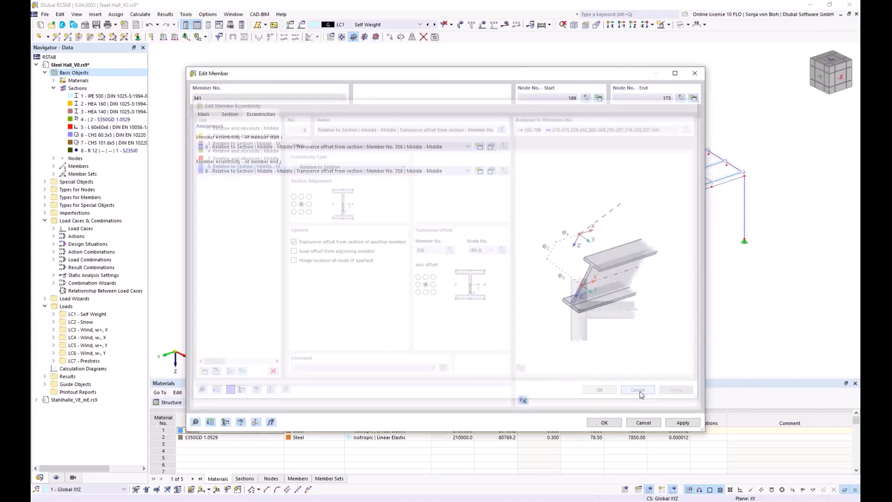
left_click(643, 423)
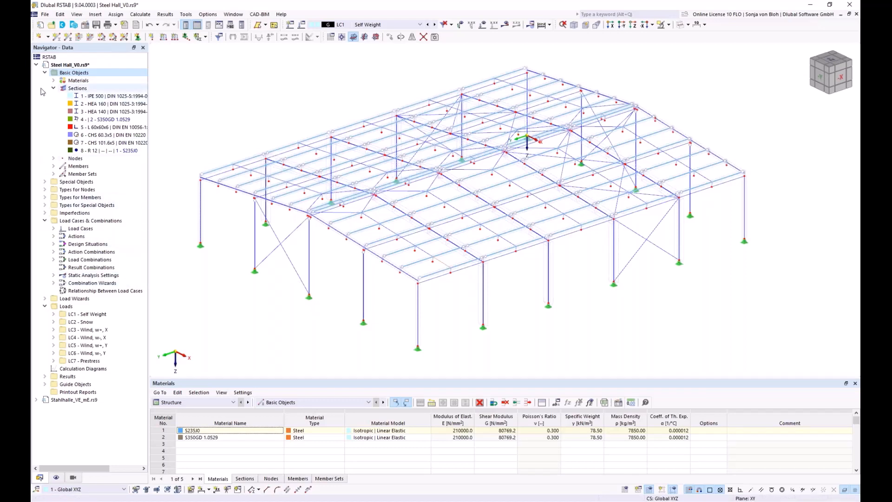
Create a new member shear panel with the definition type Trapezoidal sheeting
left_click(45, 198)
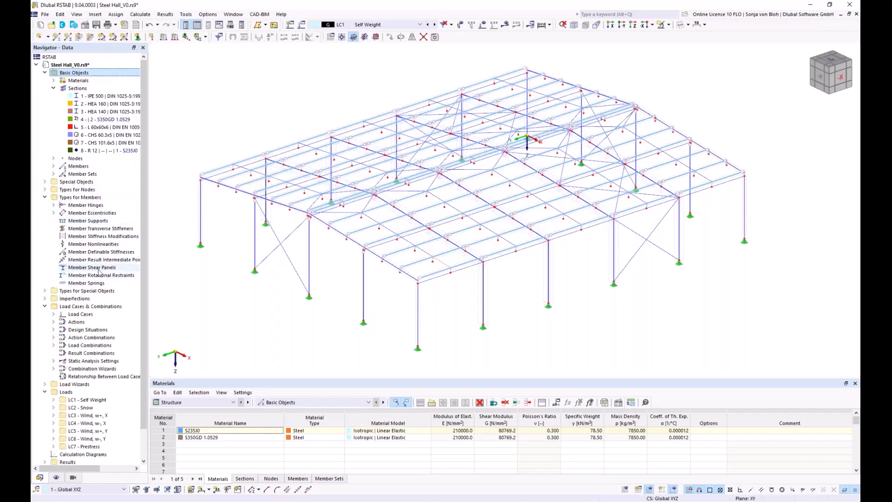
right_click(79, 269)
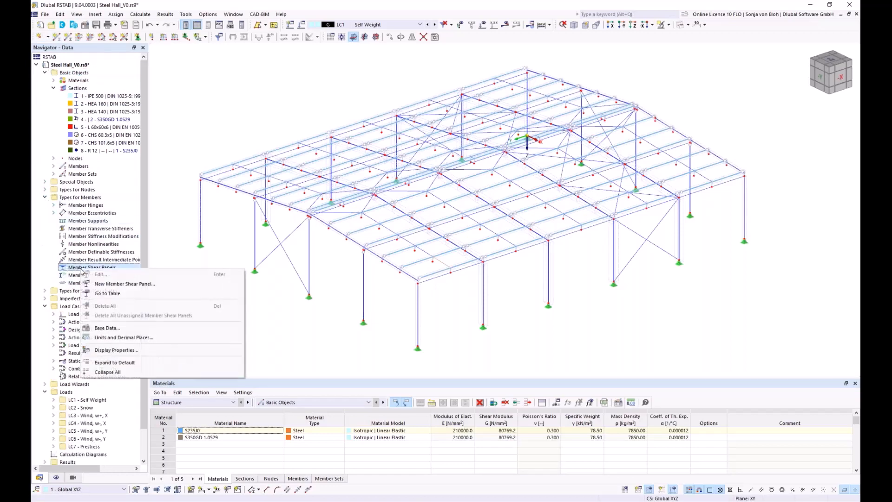
left_click(103, 284)
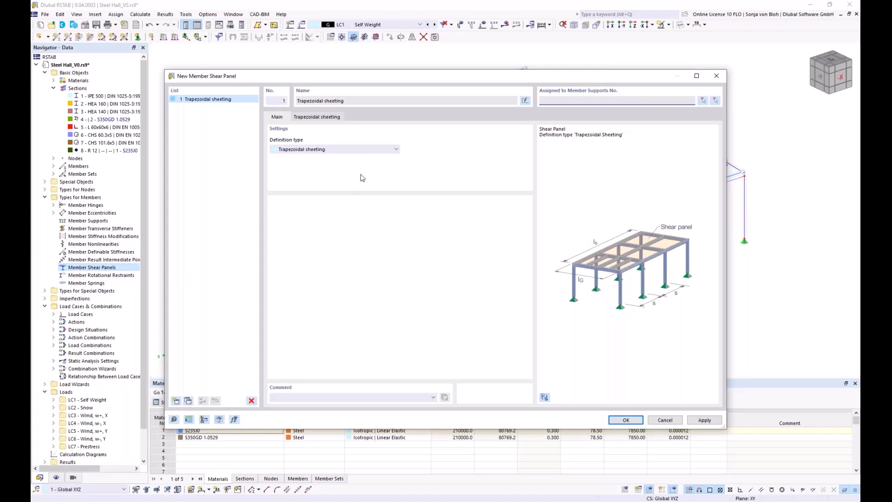
left_click(395, 149)
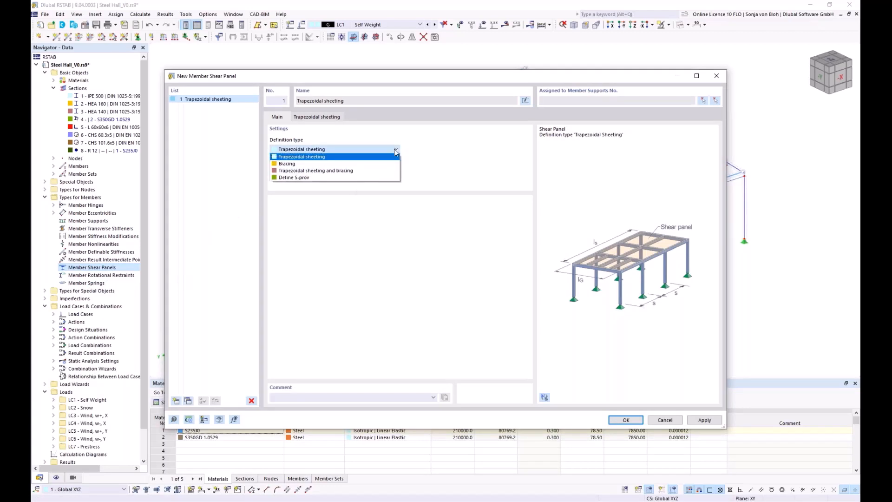
left_click(381, 160)
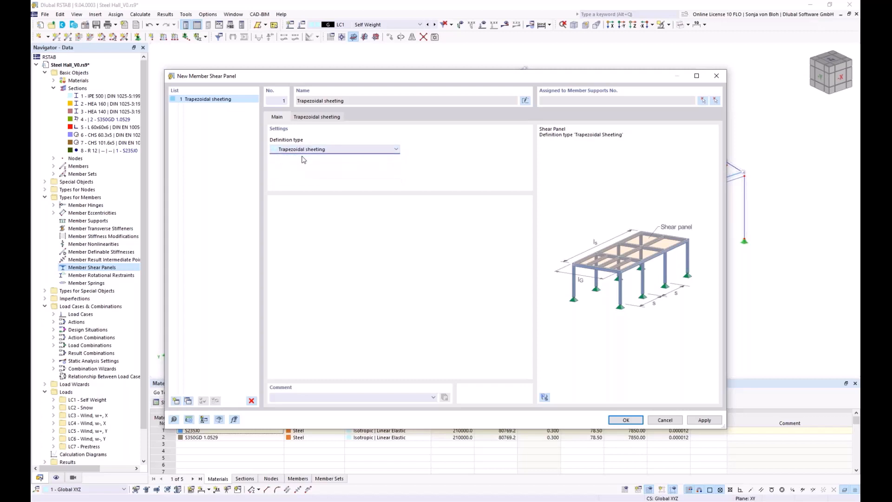
Assign the Hoesch (+) T50.1 - 0.75 sheeting to the shear panel and keep the fastening arrangement at Every Rib
left_click(324, 118)
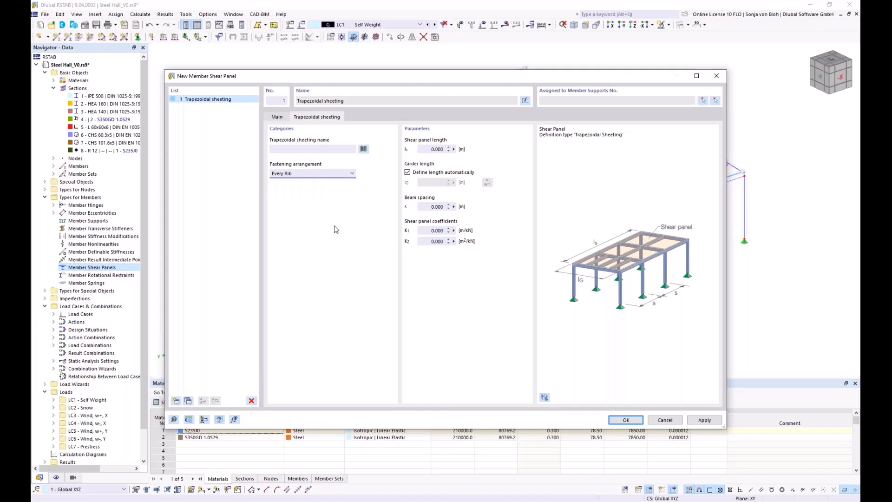
left_click(363, 149)
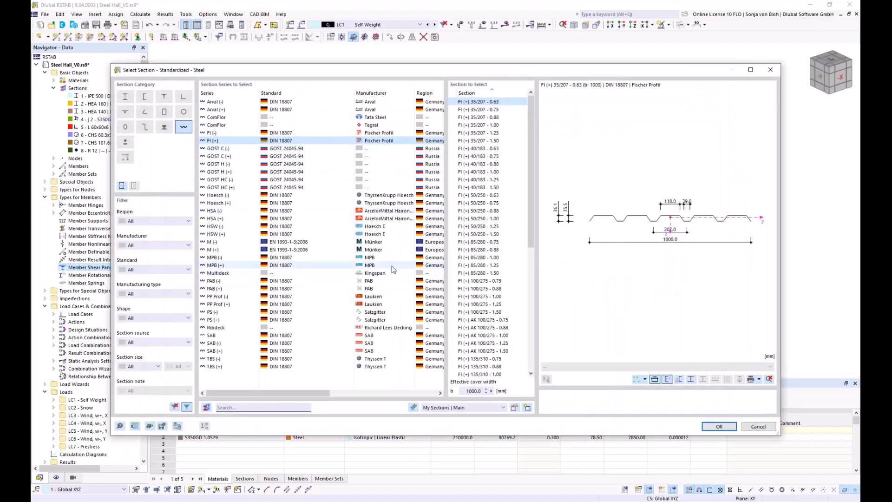
left_click(256, 203)
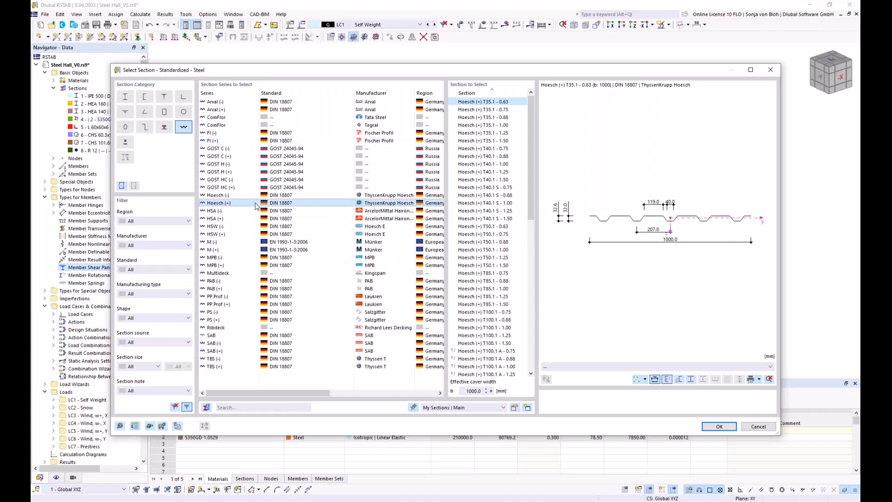
left_click(488, 226)
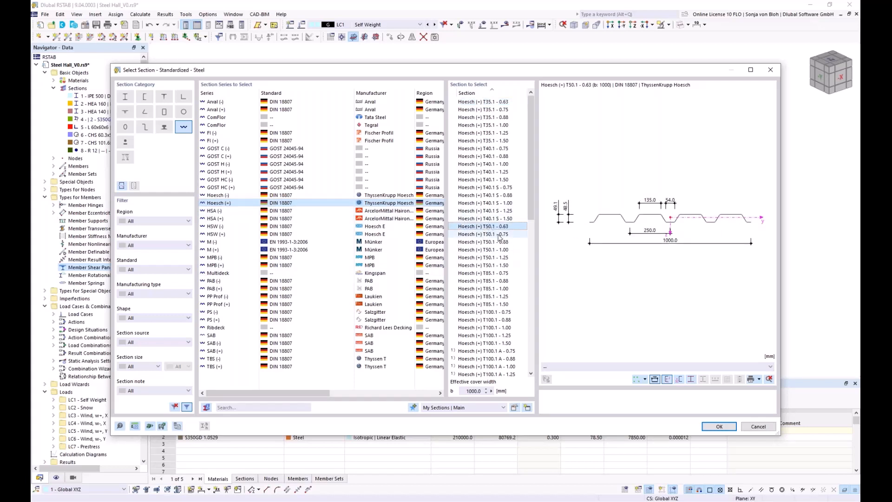
left_click(499, 234)
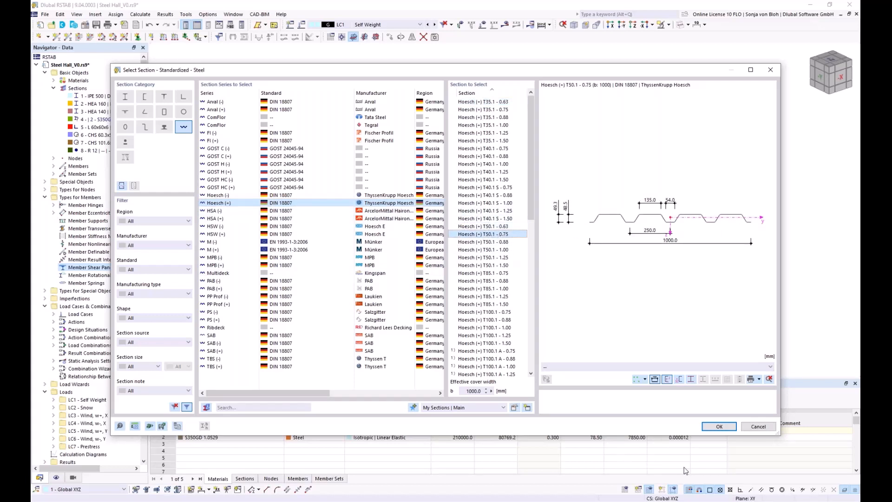
left_click(709, 426)
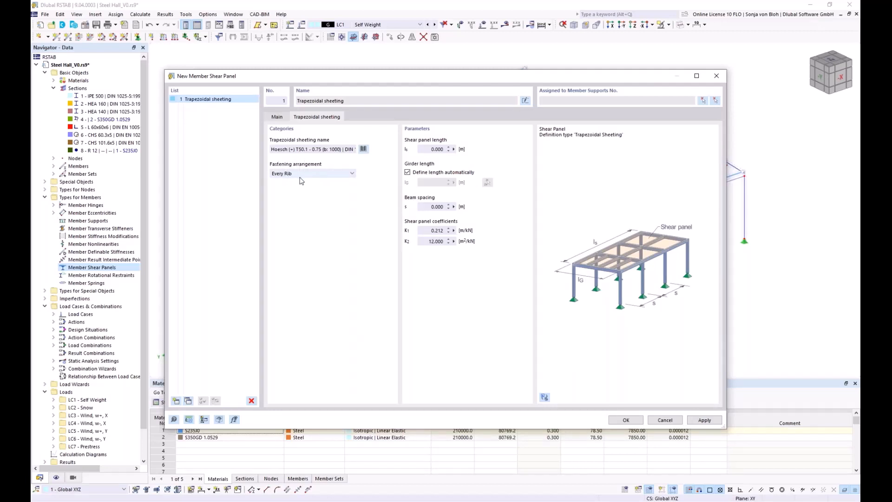
left_click(350, 176)
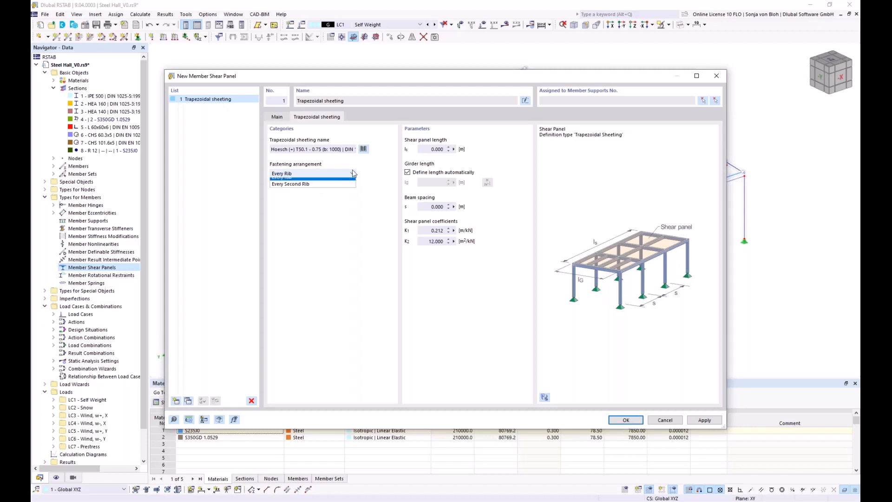
left_click(345, 175)
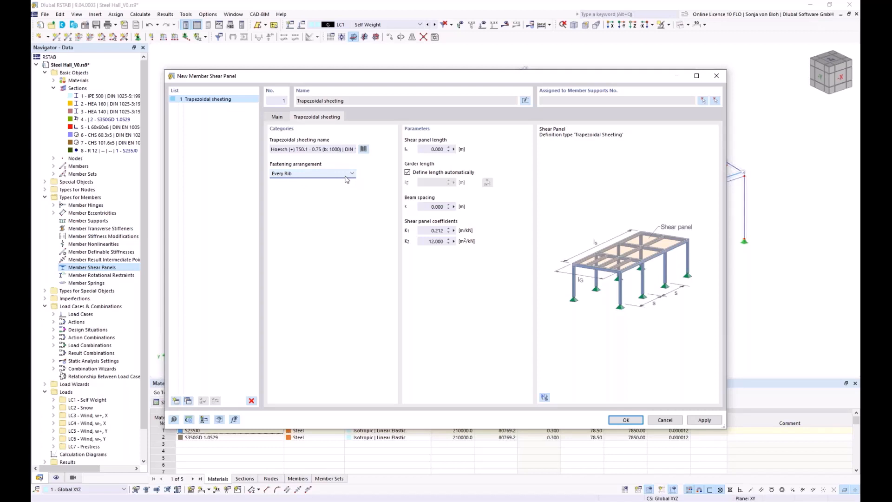
Set the shear panel length to 10.050 m by measuring between two points of the roof in the model
left_click(454, 149)
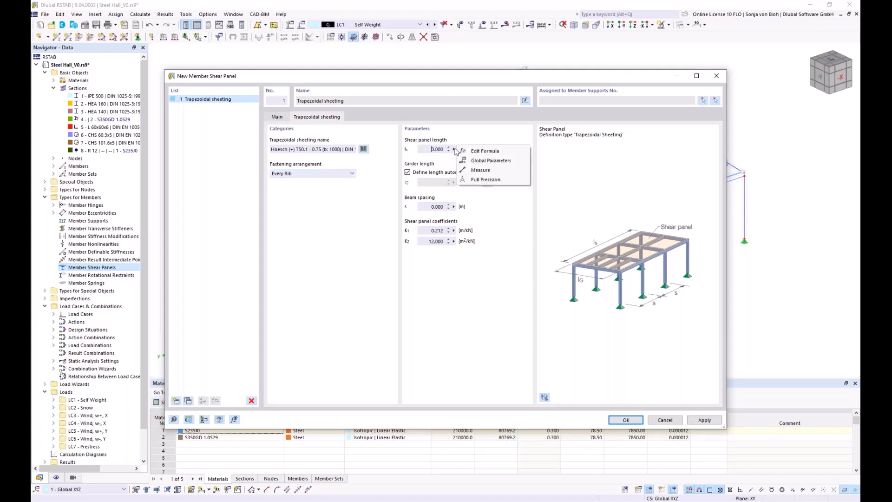
left_click(480, 170)
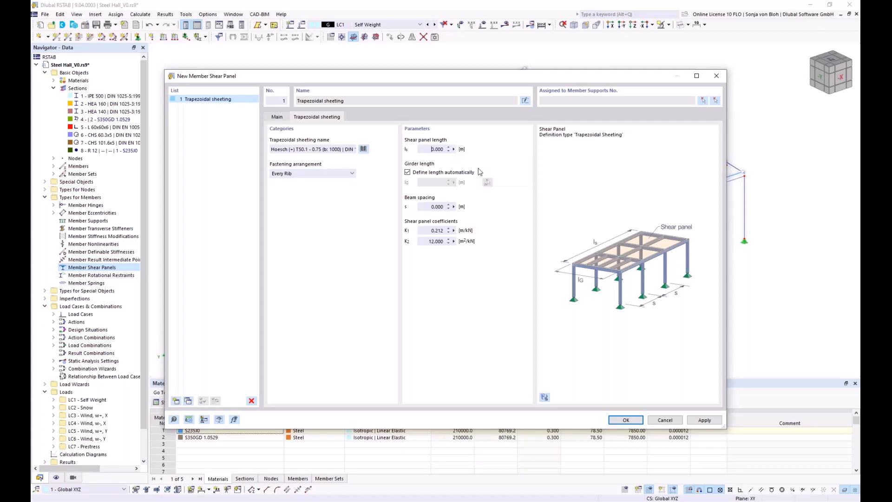
scroll(315, 241, "up", 4)
scroll(315, 240, "up", 5)
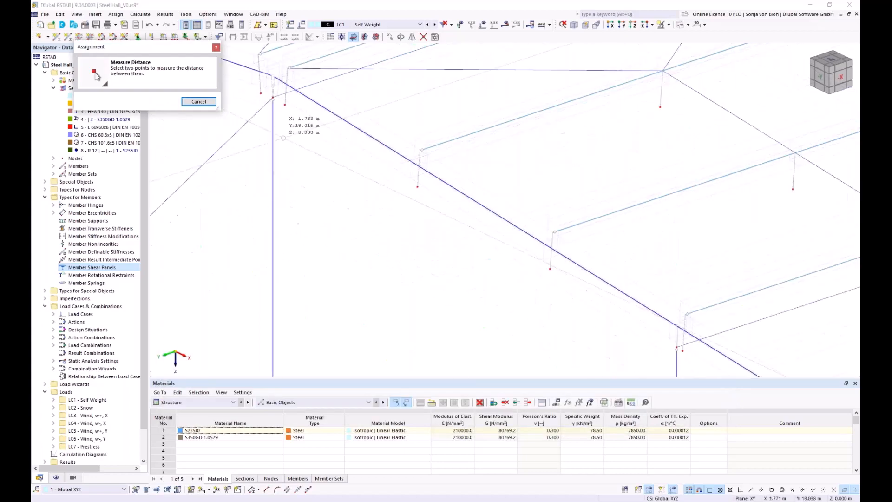
scroll(285, 151, "down", 5)
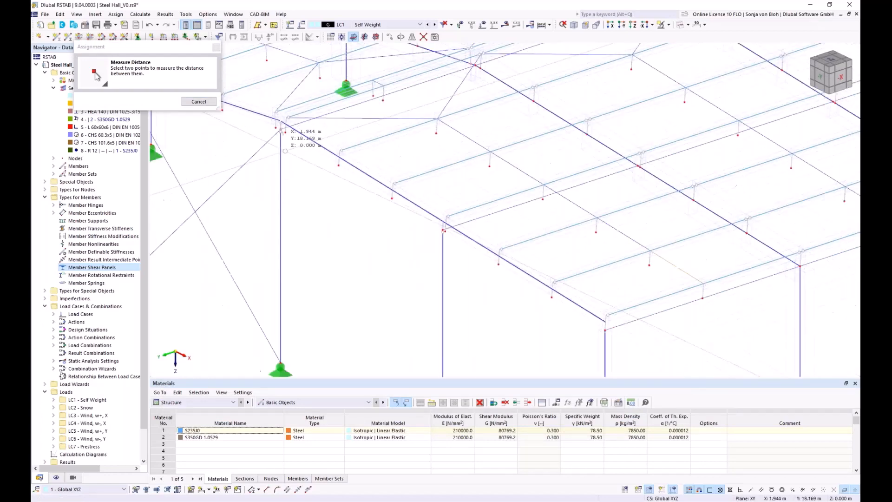
scroll(509, 272, "up", 2)
left_click(509, 272)
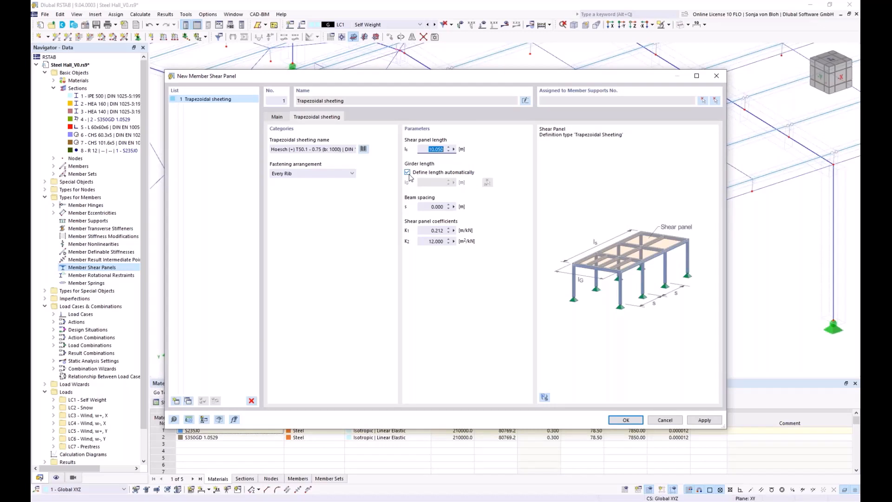
Set the shear panel's beam spacing by measuring between two neighbouring purlin points at the eaves corner, and save the shear panel
left_click(454, 207)
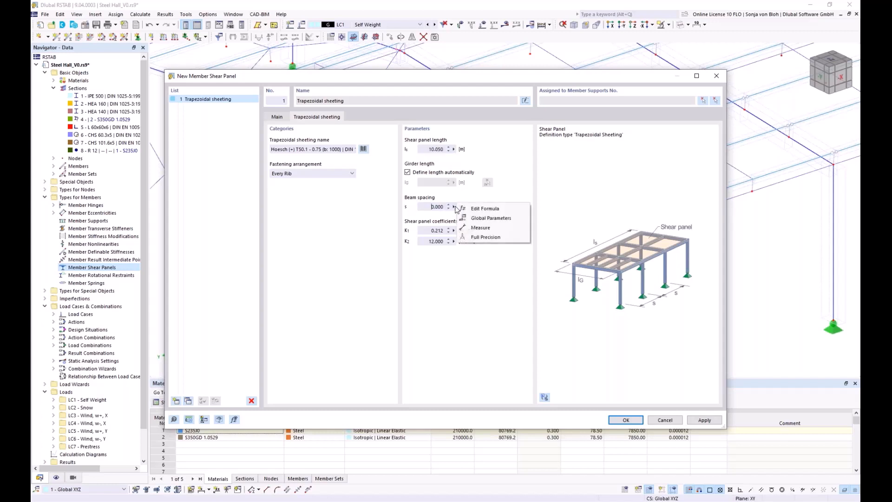
left_click(481, 228)
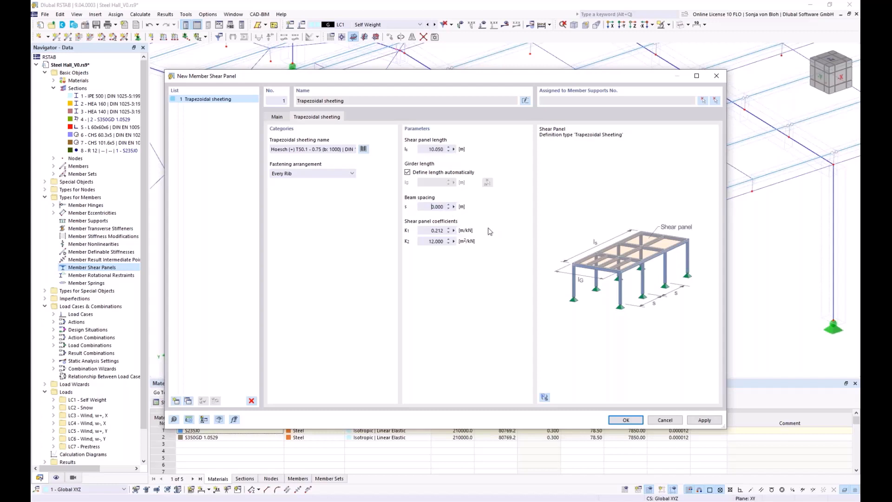
scroll(483, 242, "up", 3)
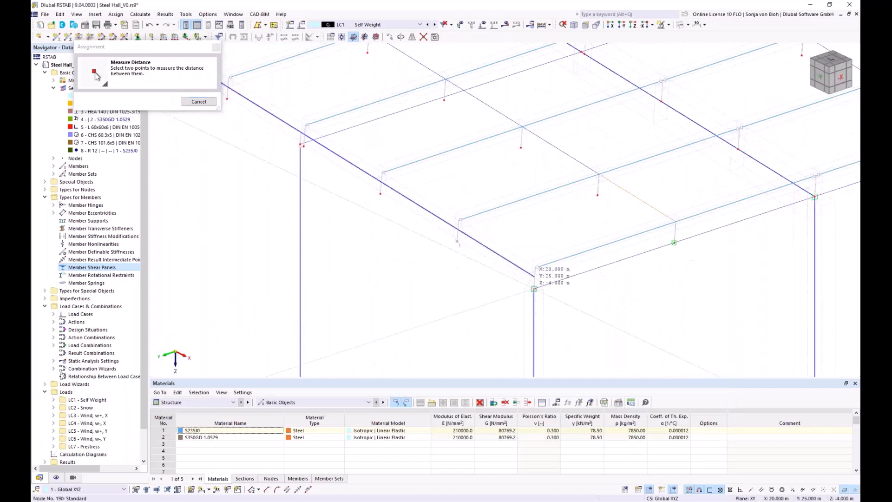
left_click(534, 288)
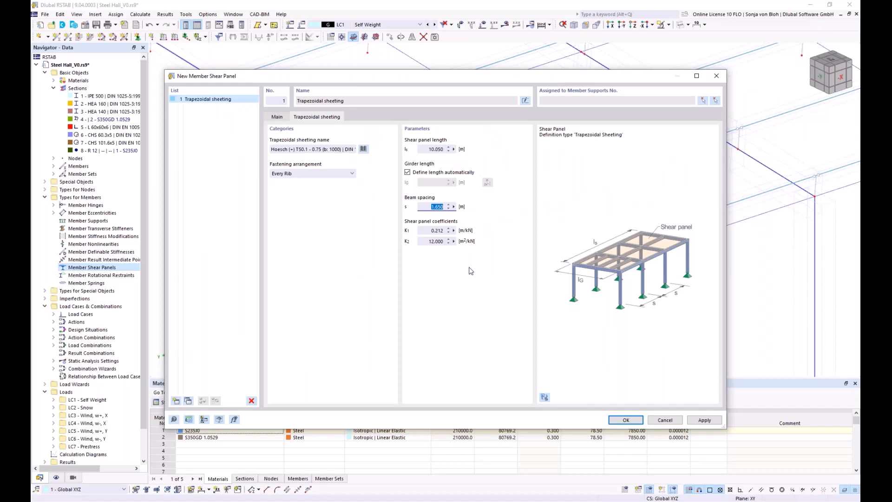
left_click(631, 423)
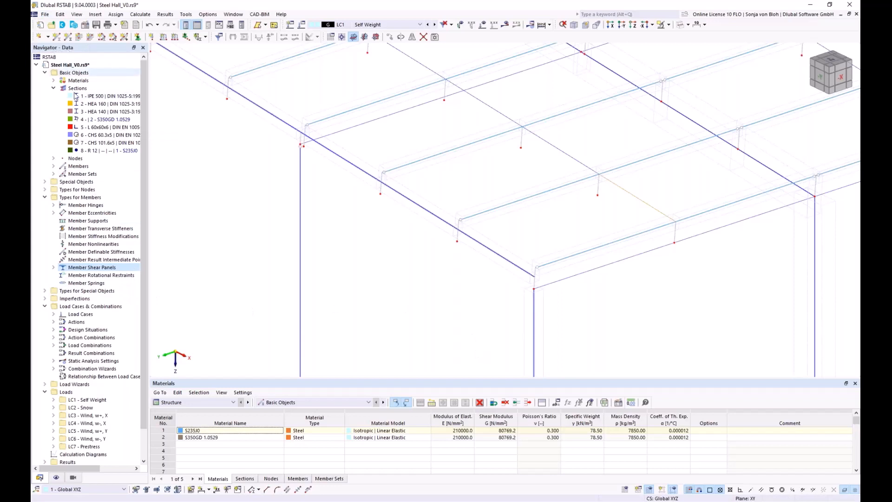
Start a new member rotational restraint and review the parameters of the Continuous restraint type
scroll(64, 221, "down", 1)
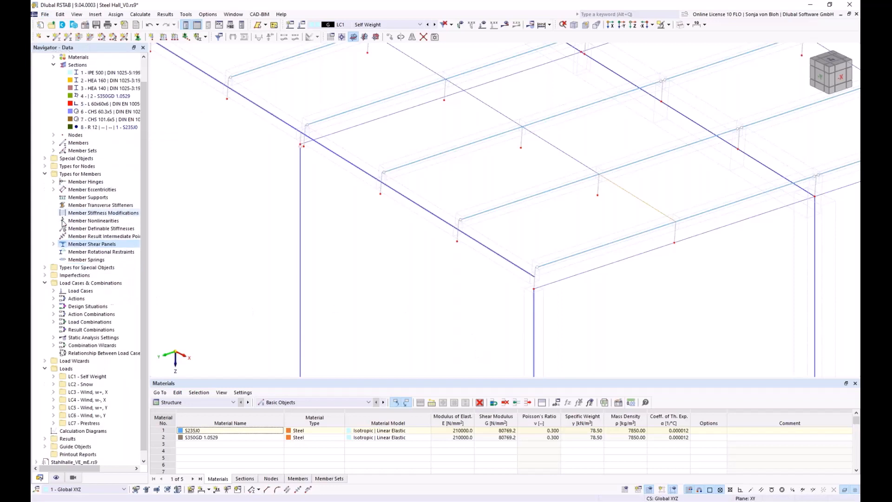
right_click(90, 252)
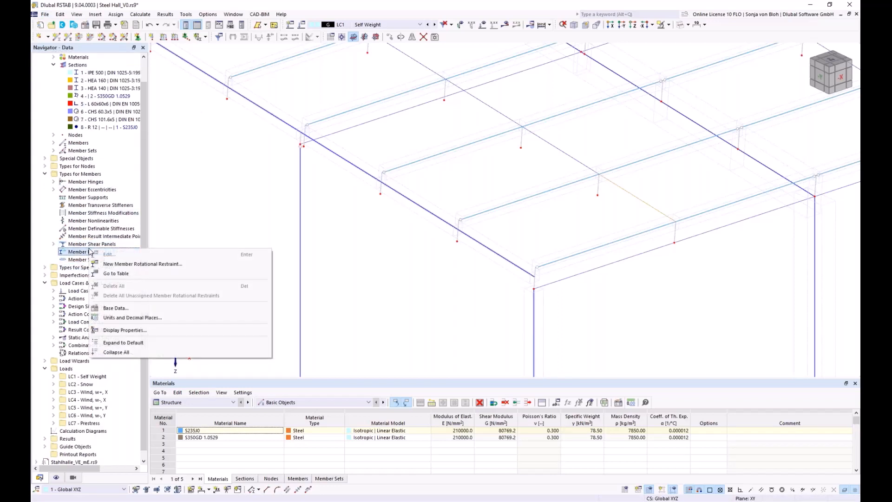
left_click(144, 264)
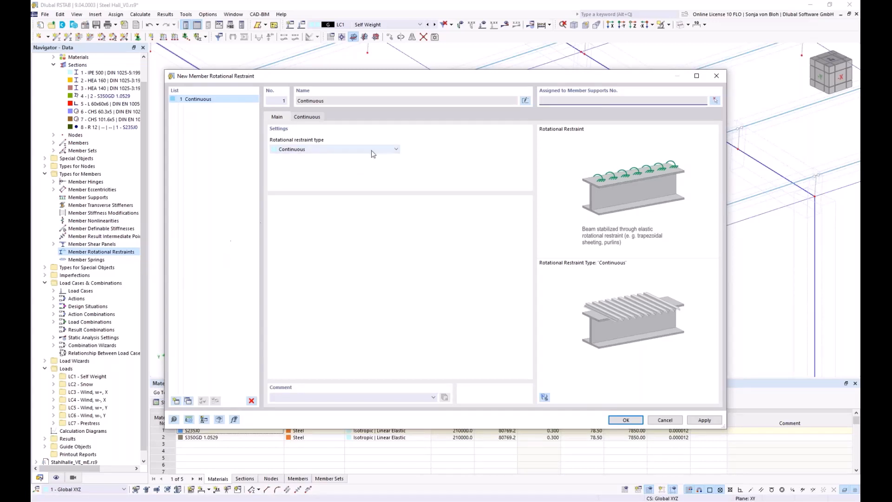
left_click(397, 149)
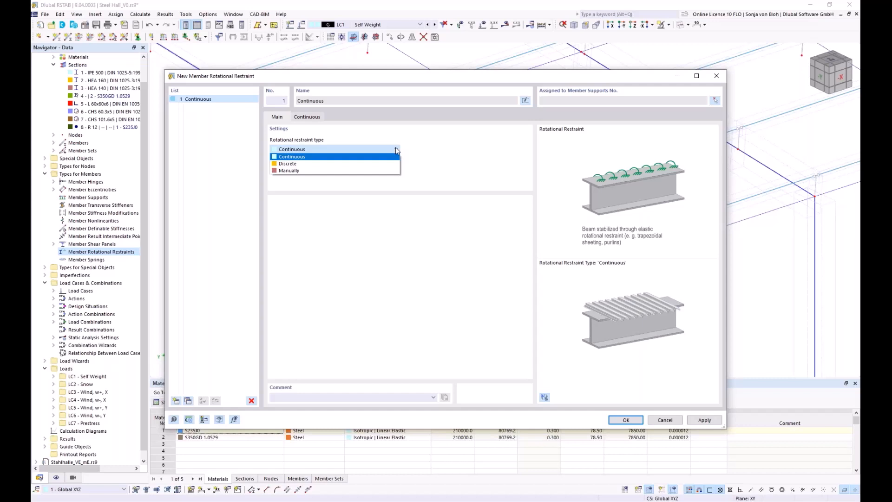
left_click(298, 158)
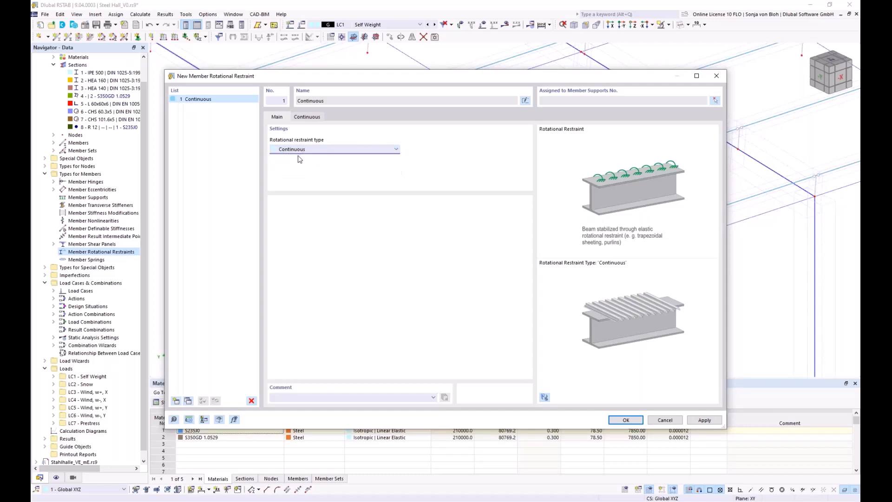
left_click(307, 117)
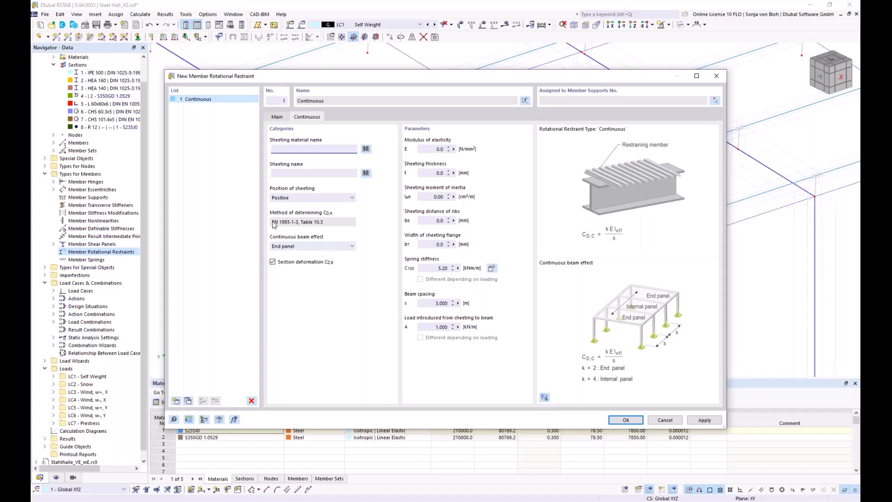
Change the rotational restraint type to Manually, set the total rotational spring stiffness to 1.07 kNm/m, and save the restraint
left_click(277, 117)
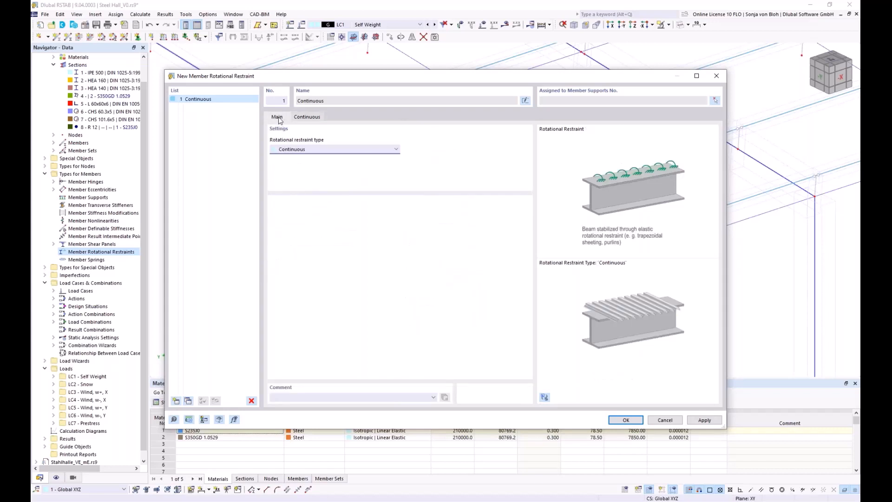
left_click(346, 149)
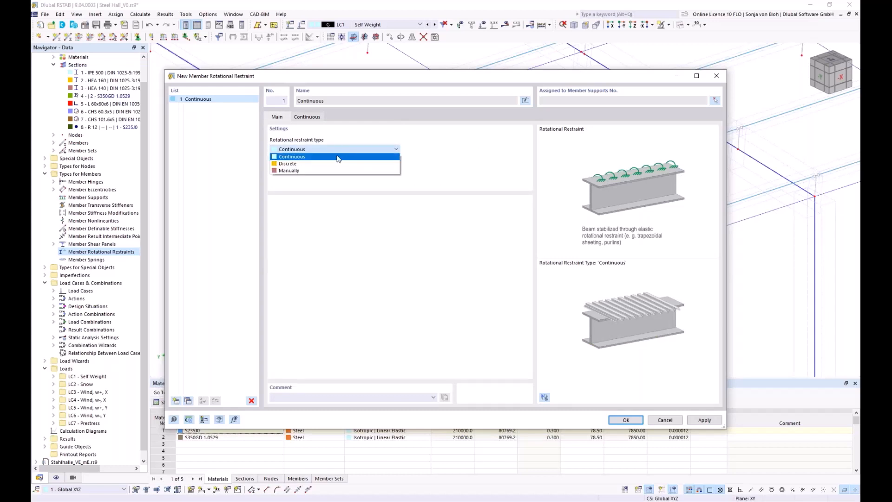
left_click(290, 171)
left_click(305, 118)
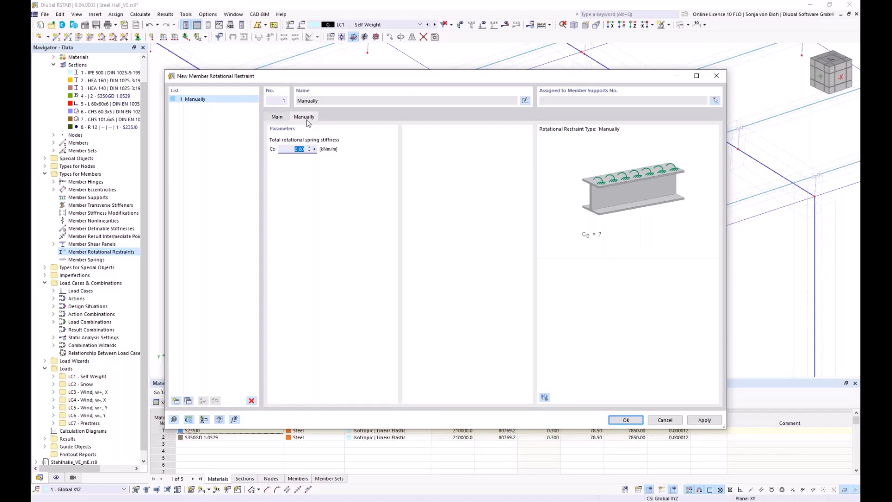
type("1.07")
left_click(624, 420)
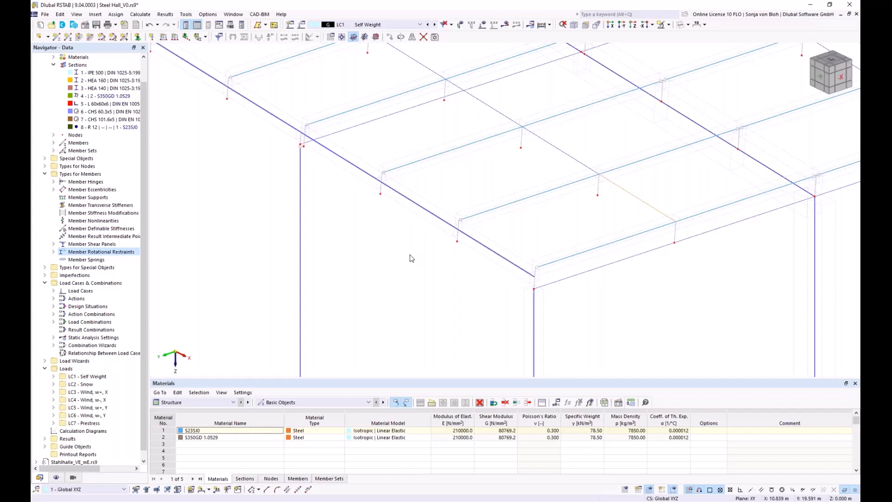
Create a new member support with a shear panel in y and a rotational restraint about x as its fictitious stiffnesses
right_click(86, 199)
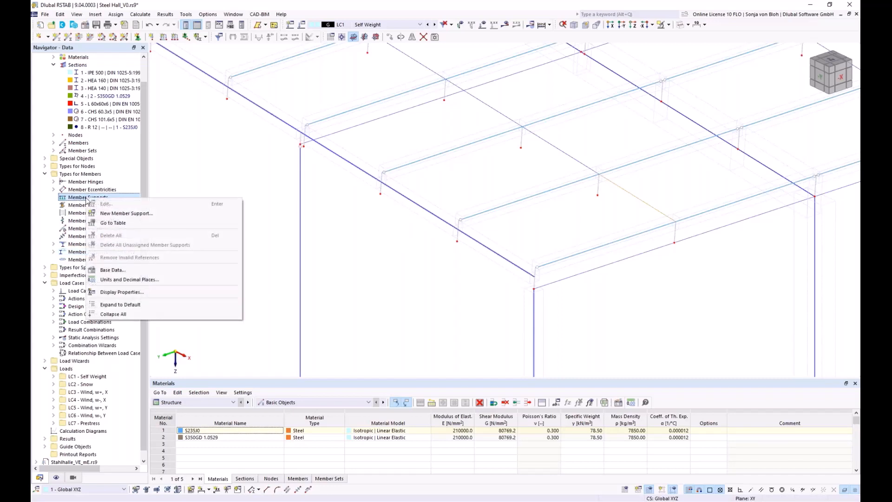
left_click(103, 214)
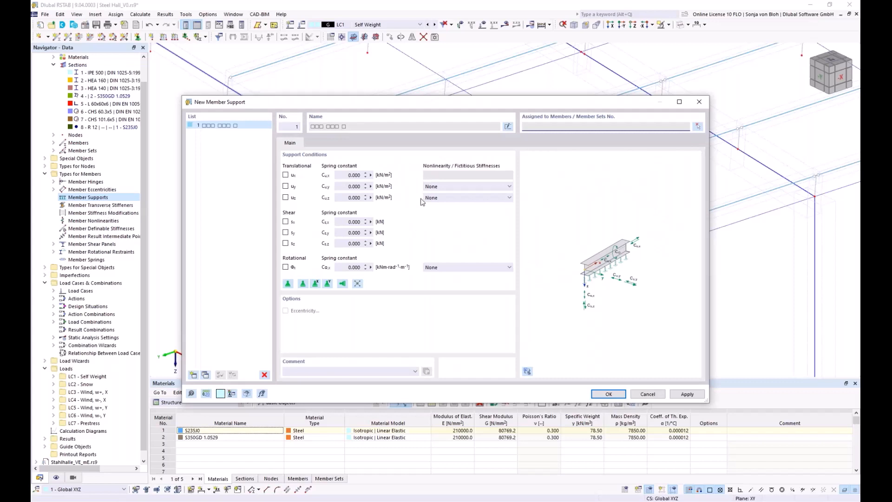
left_click(509, 187)
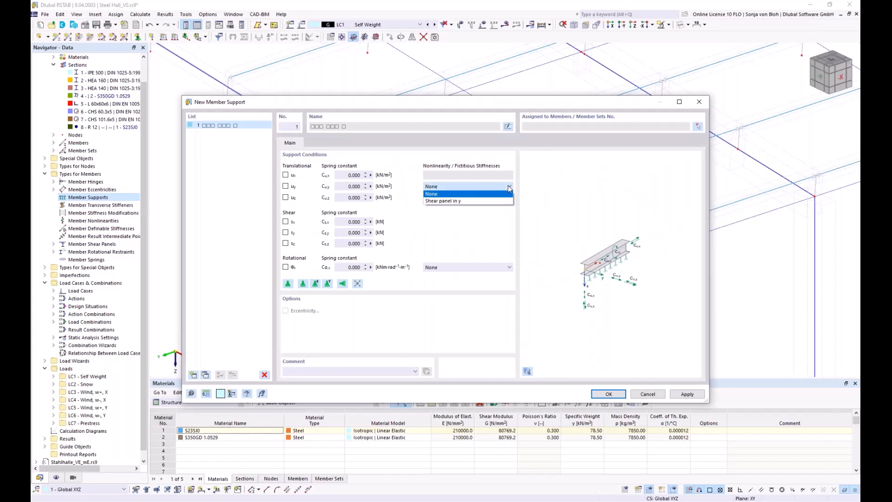
left_click(473, 202)
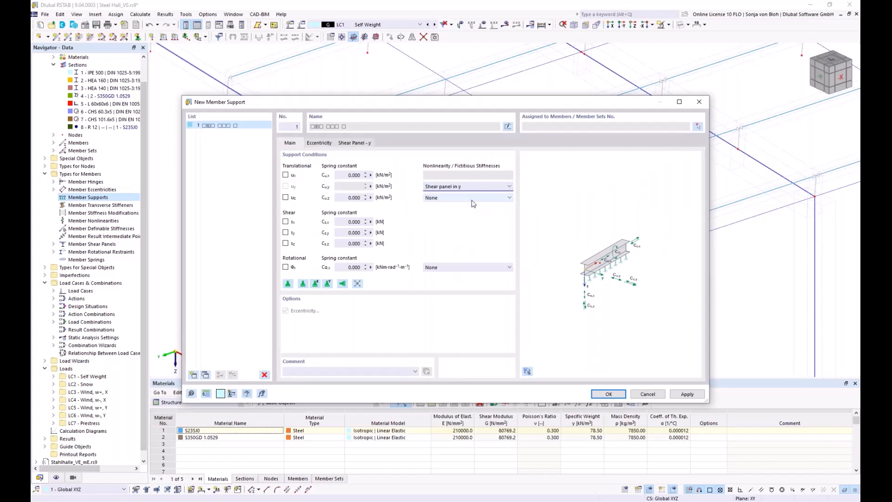
left_click(489, 267)
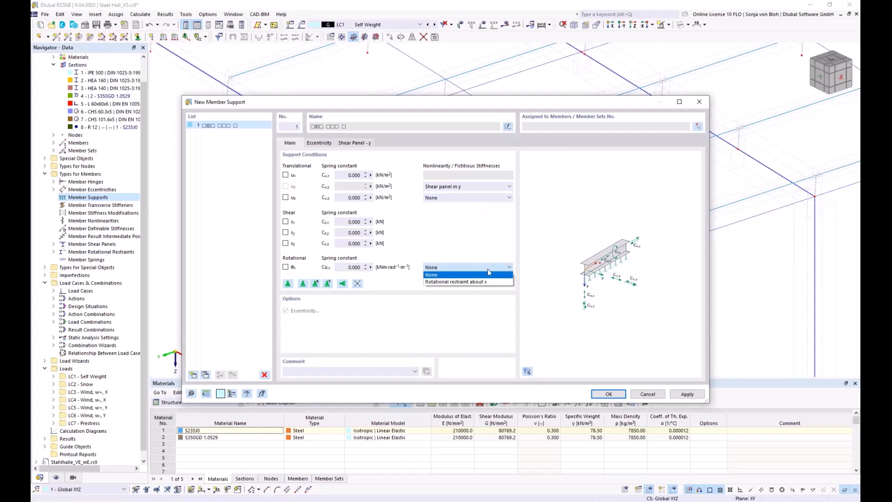
left_click(478, 281)
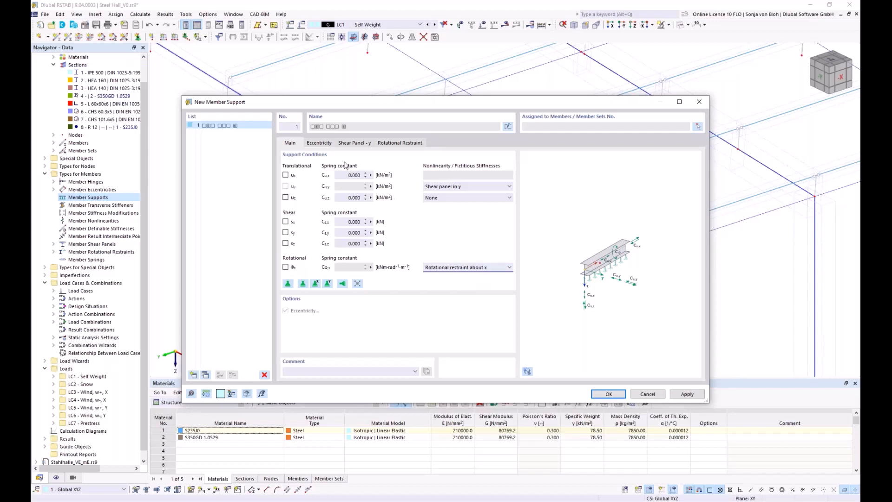
Set the support's eccentricity reference to the top middle of the section and assign shear panel 1 - Trapezoidal sheeting
left_click(318, 143)
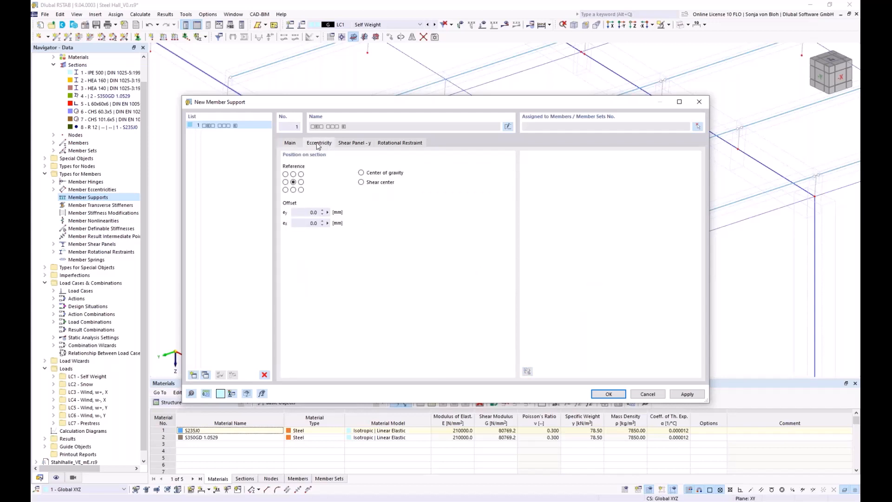
left_click(293, 173)
left_click(360, 145)
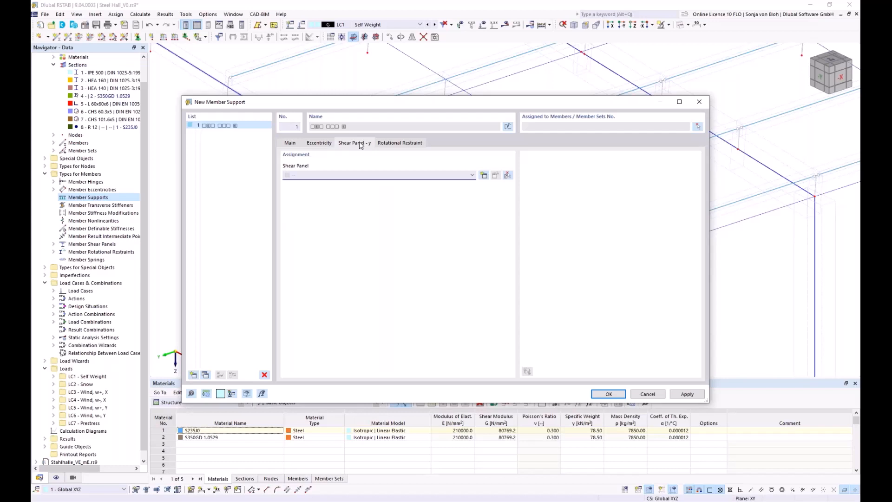
left_click(438, 177)
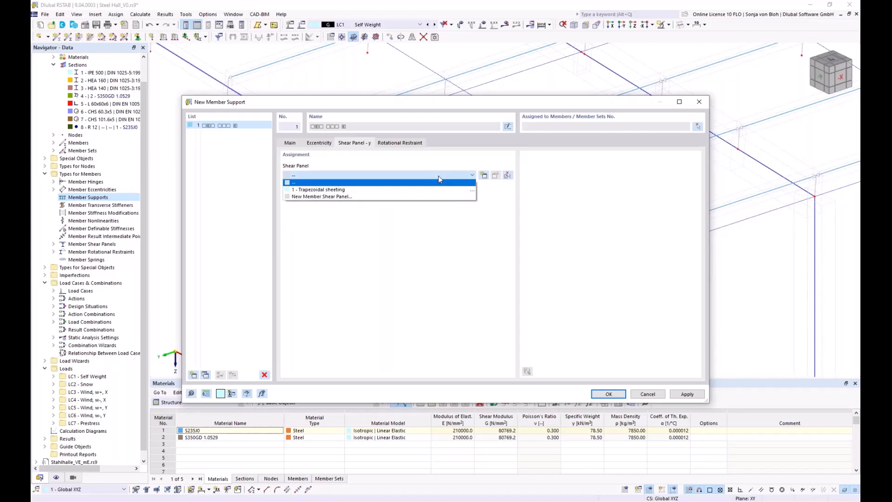
left_click(421, 190)
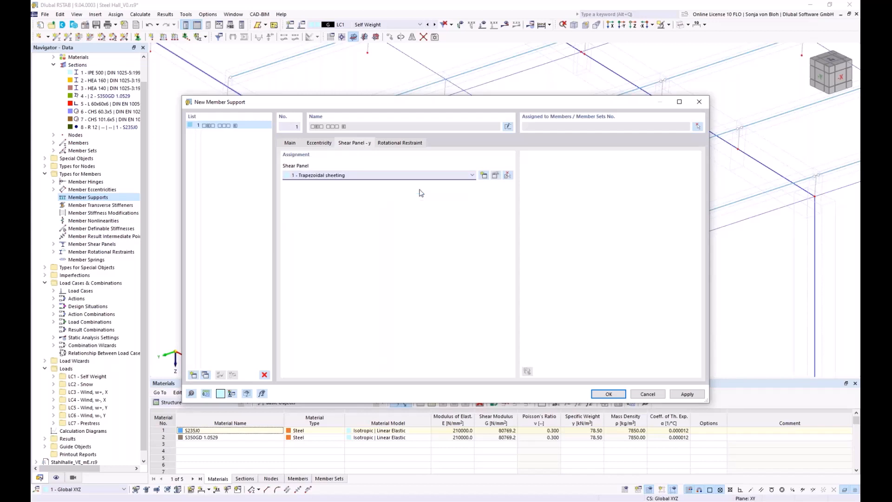
Assign rotational restraint 1 - Manually to the member support
left_click(405, 144)
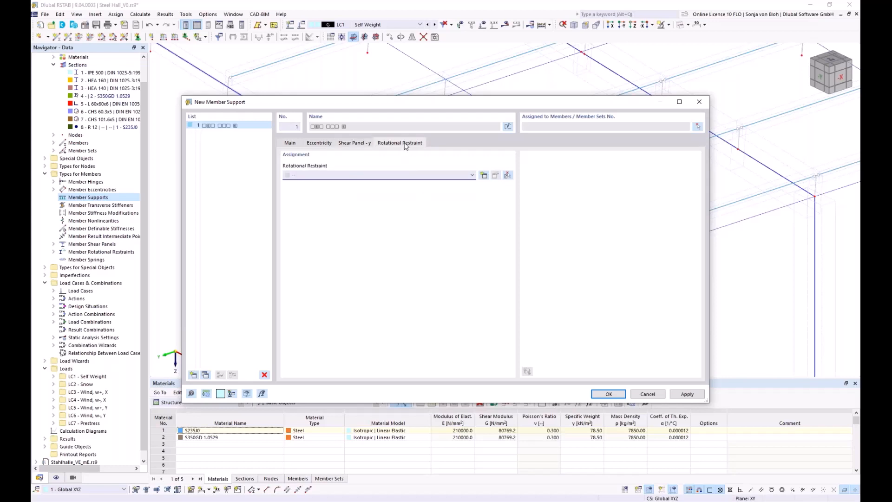
left_click(440, 176)
left_click(328, 190)
Start picking the supported members in the model and activate the visibility filter for members with the S350GD purlin section 4
left_click(698, 127)
scroll(537, 223, "up", 3)
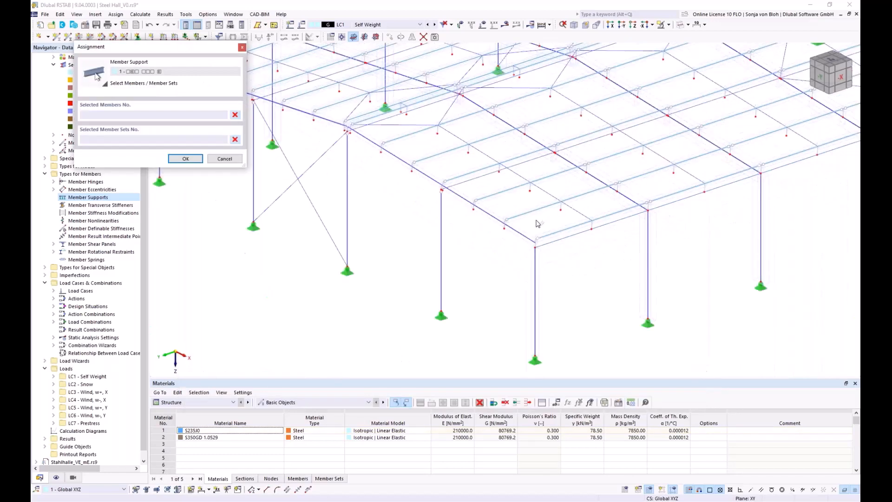
scroll(536, 223, "down", 4)
middle_click_drag(517, 203, 458, 237)
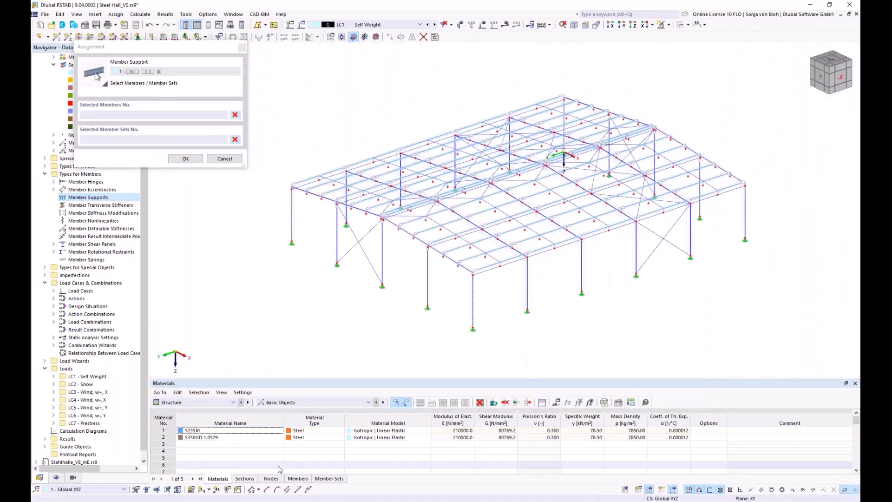
left_click(73, 478)
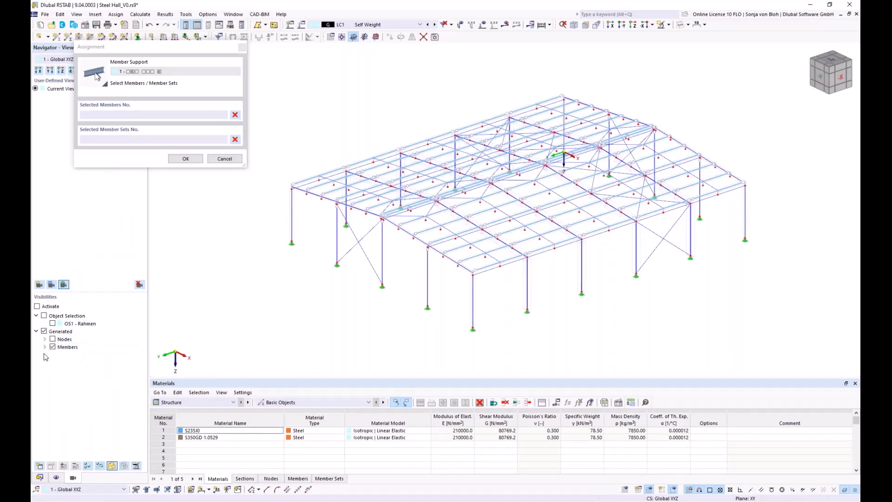
left_click(45, 347)
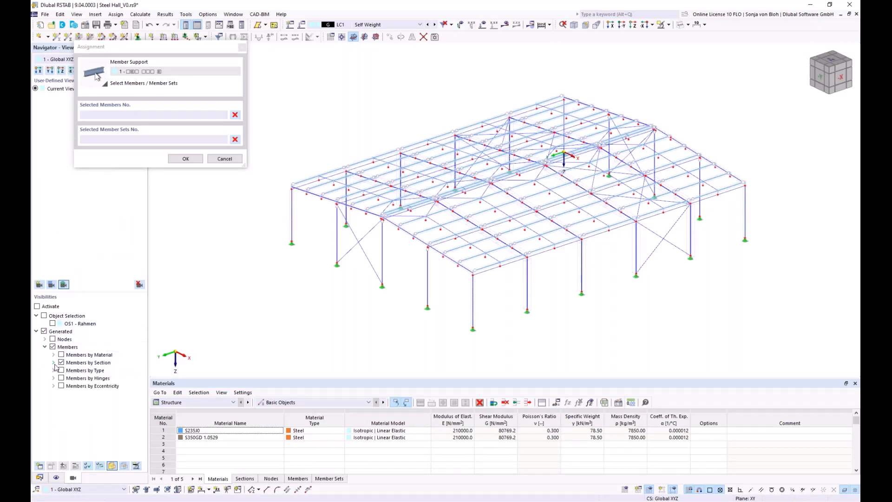
left_click(54, 362)
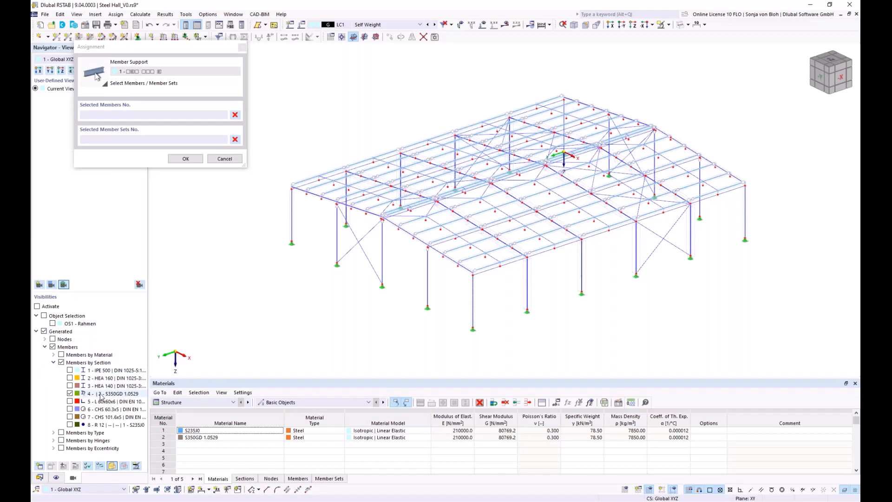
left_click(37, 306)
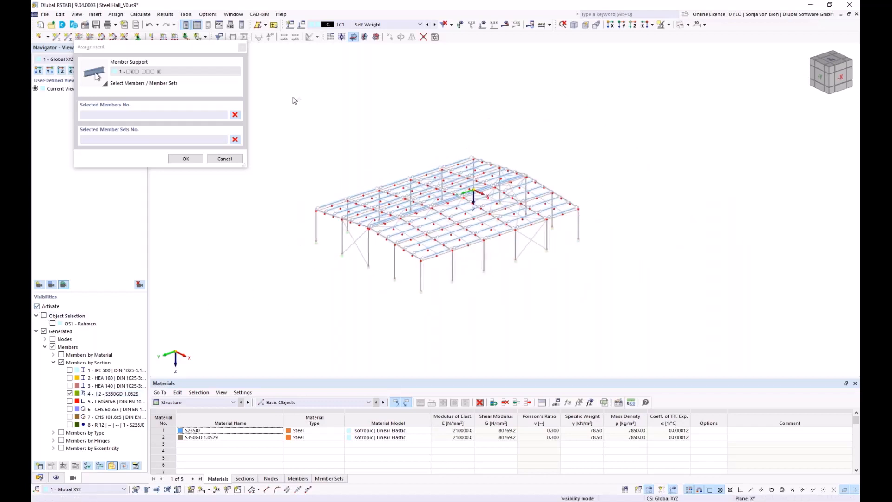
Assign the member support to all purlins of the roof, leaving the member sets out of the selection
left_click_drag(278, 81, 663, 320)
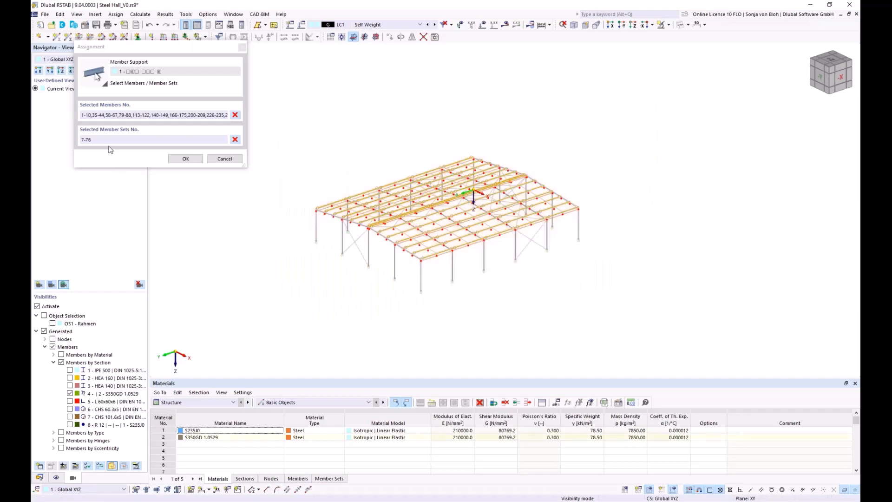
left_click_drag(106, 140, 65, 141)
key("Delete")
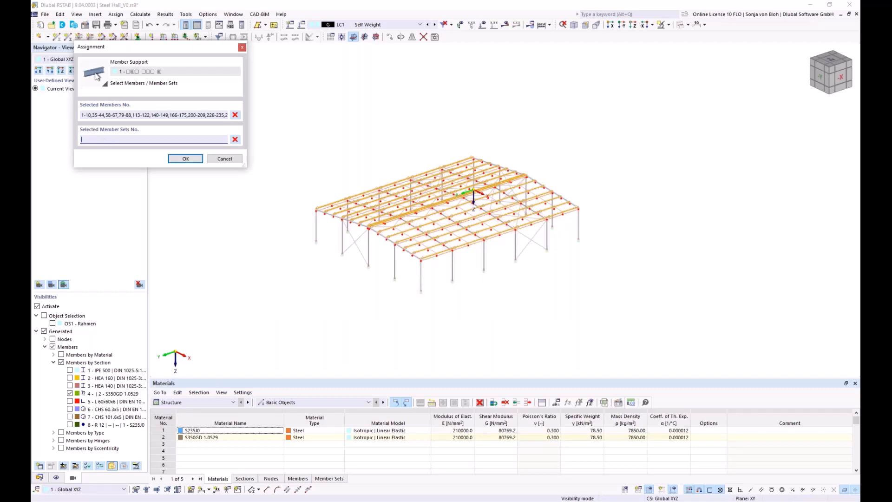
left_click(192, 158)
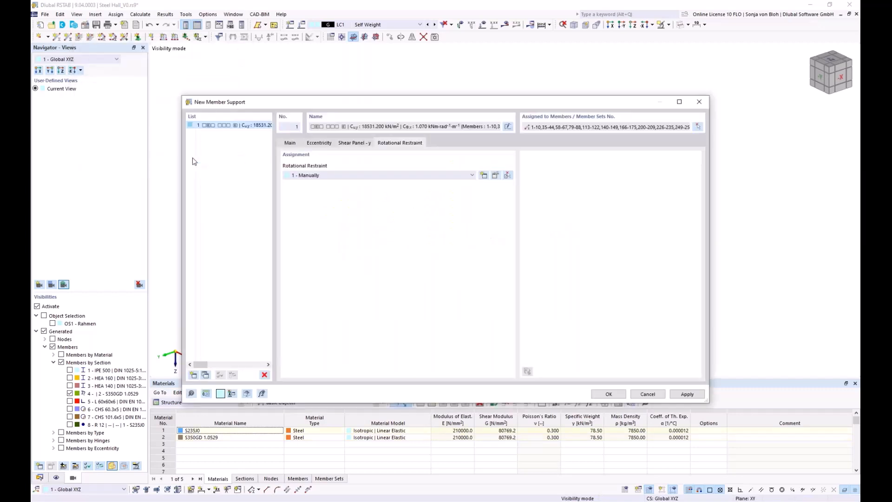
Create the member support for the assigned roof purlins with its shear panel and rotational restraint settings
left_click(608, 393)
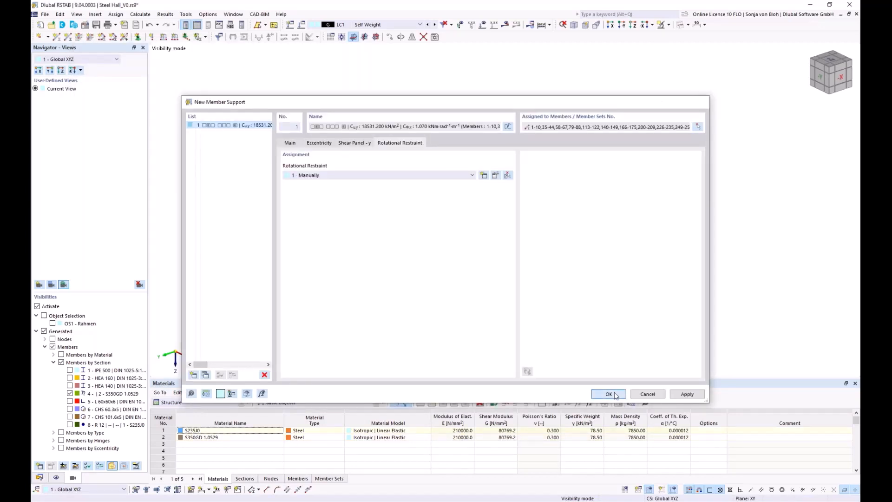
scroll(388, 305, "up", 3)
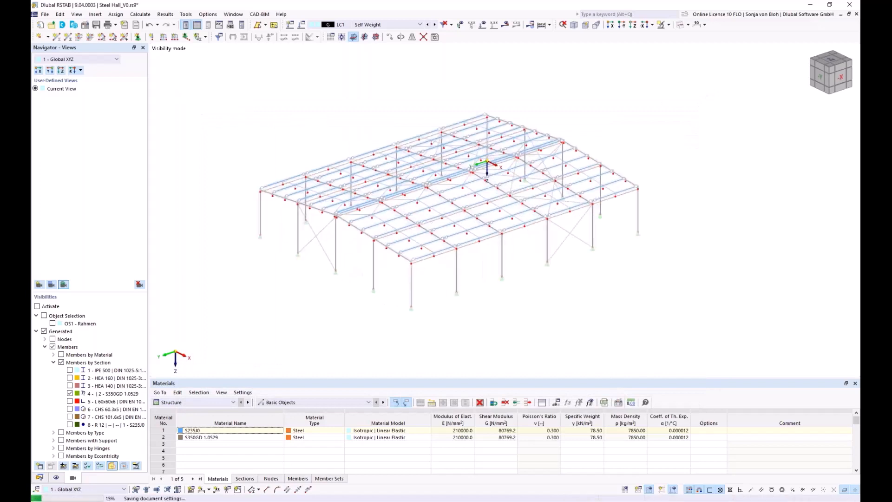
middle_click_drag(375, 314, 361, 322)
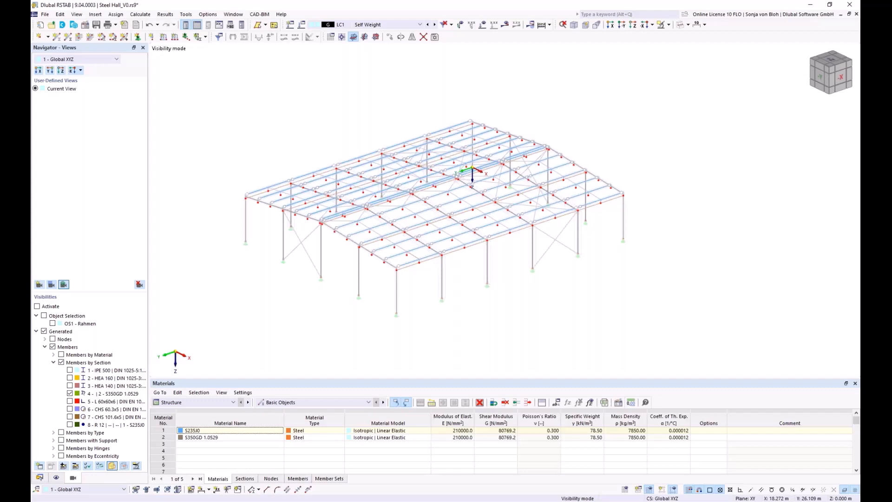
Display the member shear panels and member rotational restraints, and restore the previous visibility of the whole hall model
left_click(57, 477)
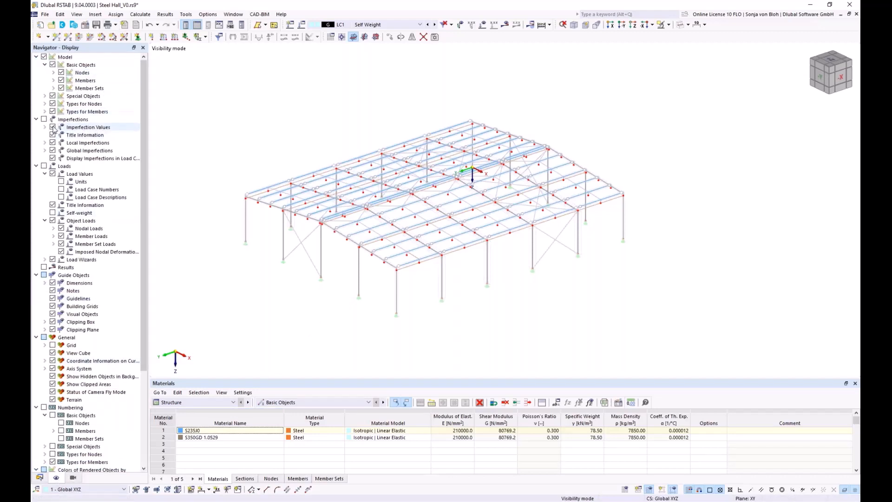
left_click(44, 112)
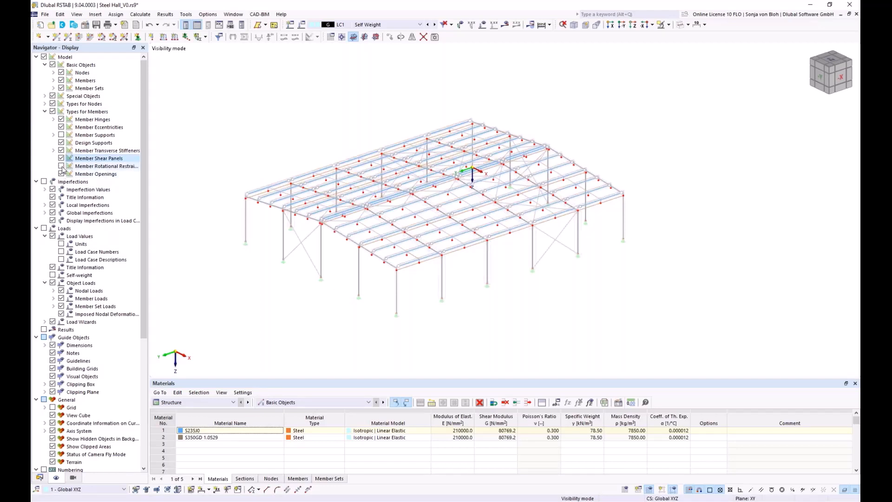
left_click(61, 167)
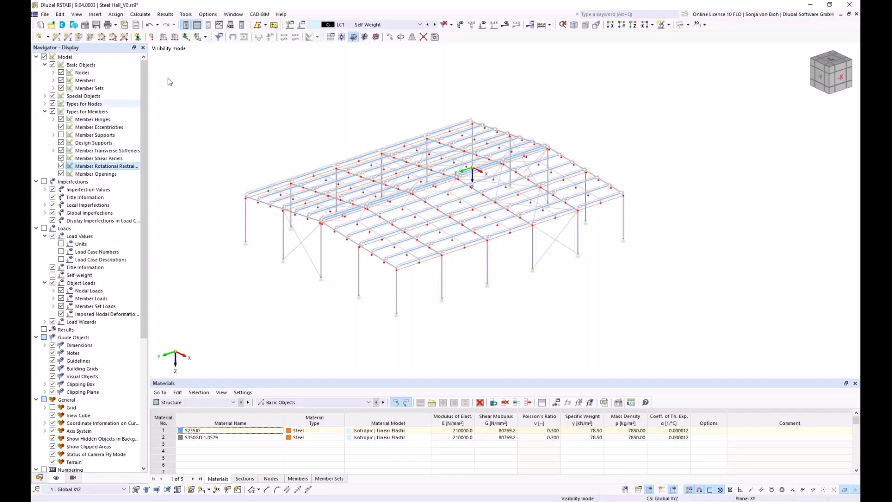
left_click(668, 25)
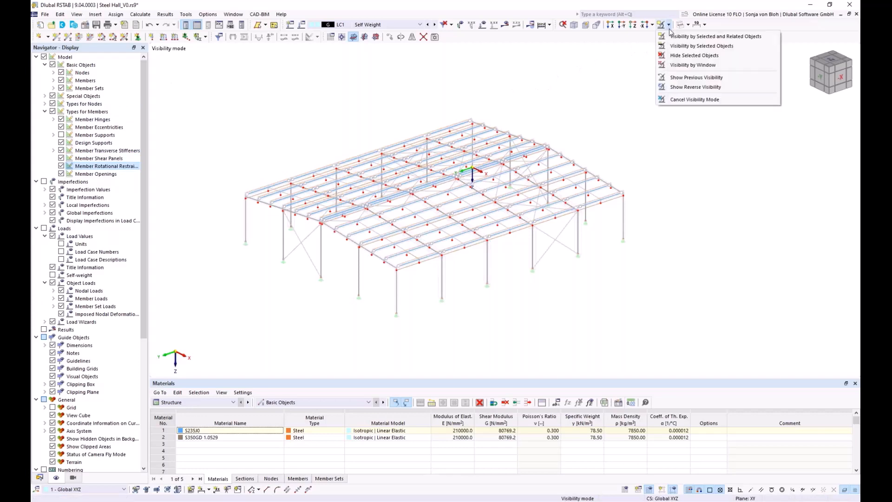
left_click(683, 77)
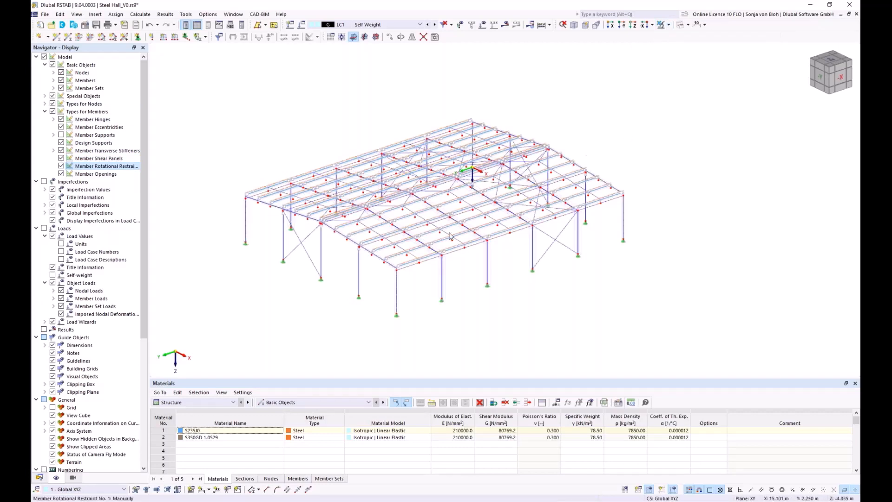
Inspect the shear panel and rotational restraint symbols along the roof purlins, then hide both member display types again
scroll(344, 256, "up", 6)
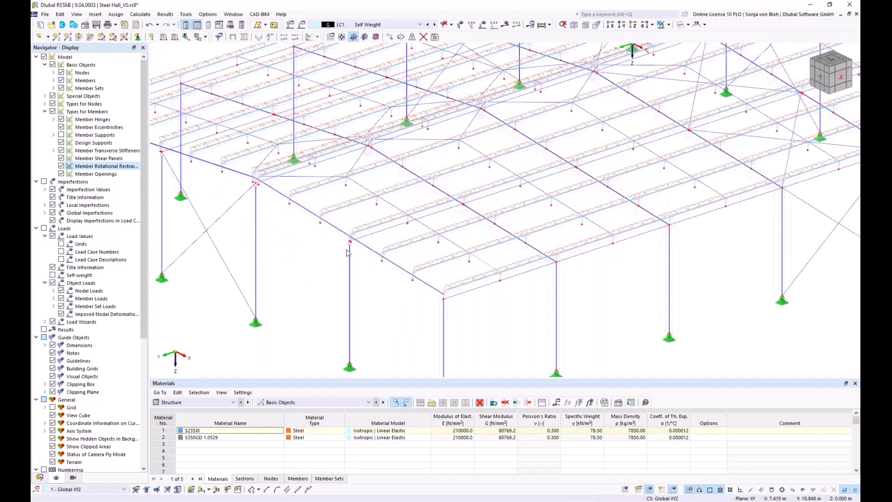
scroll(371, 256, "up", 4)
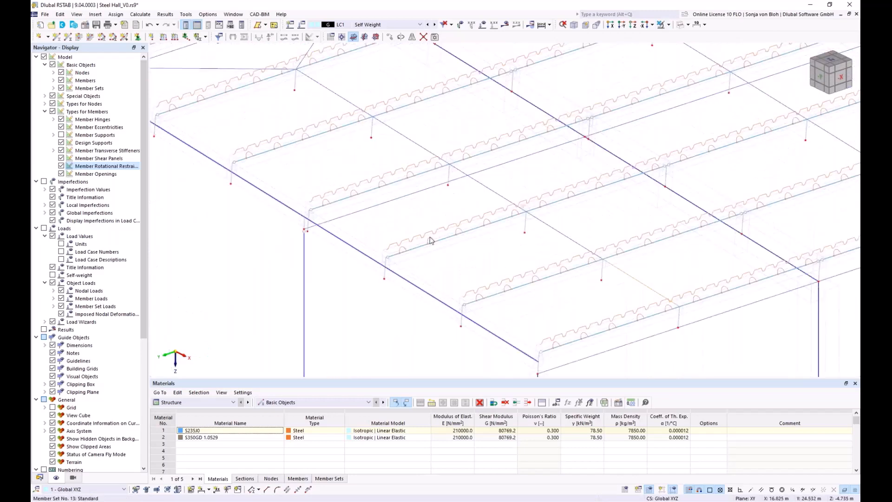
scroll(432, 232, "down", 1)
scroll(437, 230, "down", 1)
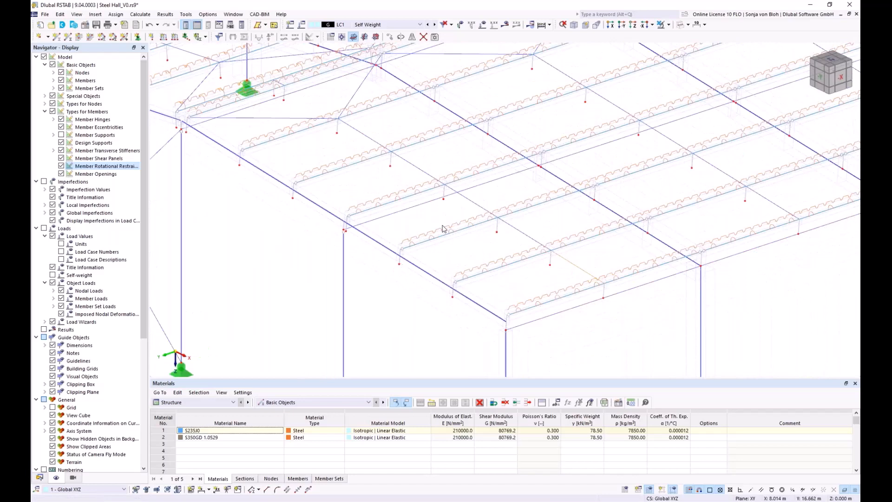
scroll(444, 228, "down", 8)
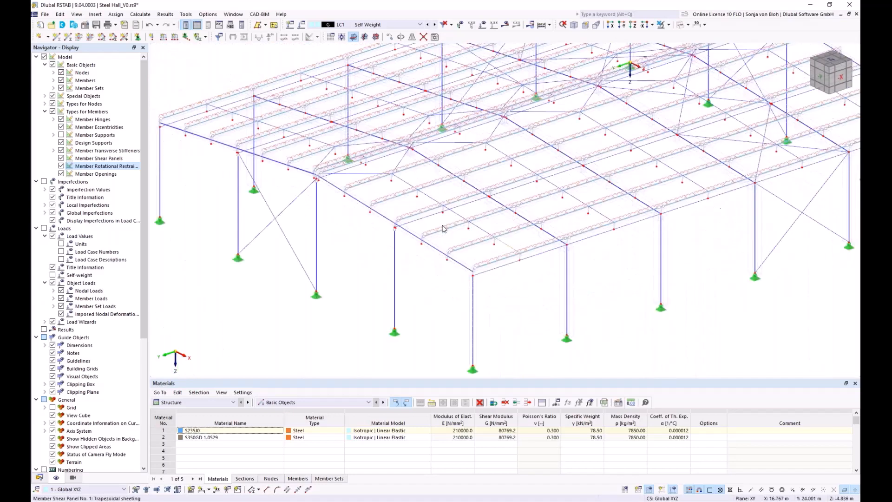
middle_click_drag(421, 255, 362, 255)
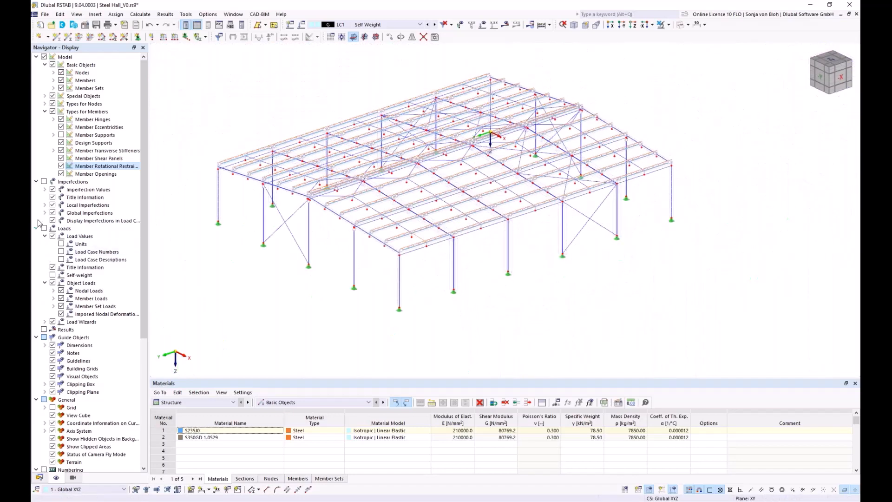
left_click(61, 166)
left_click(61, 158)
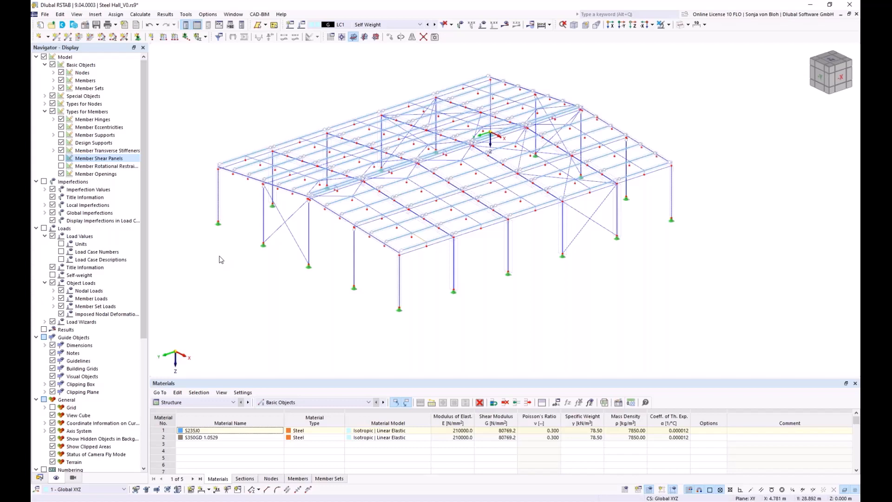
Create a new structure modification named "Consider Shear Panel and Rotational Restraint"
left_click(39, 476)
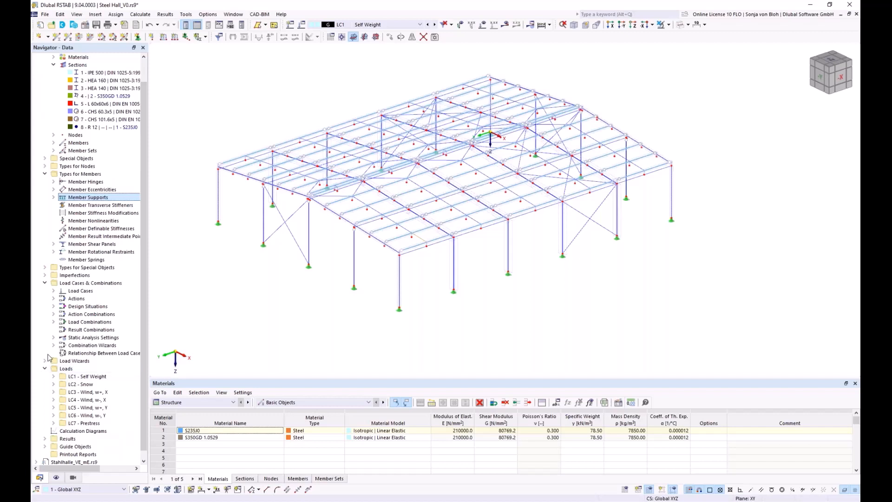
left_click(45, 159)
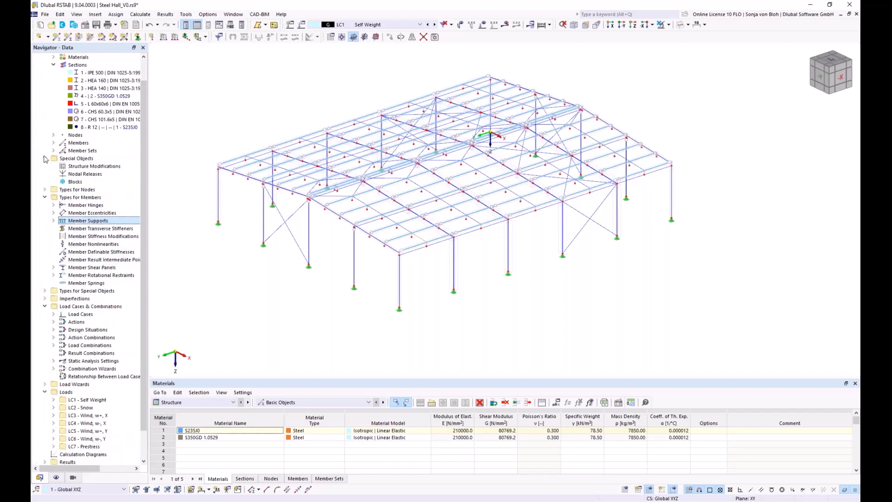
right_click(90, 169)
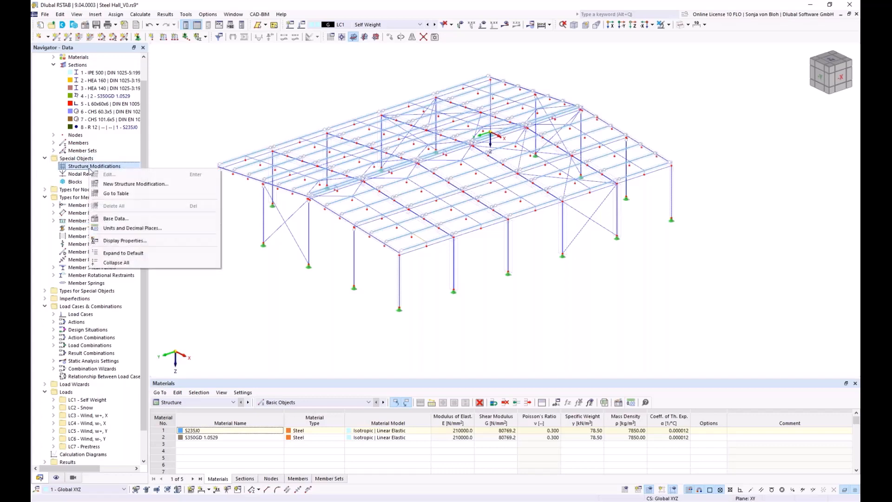
left_click(108, 184)
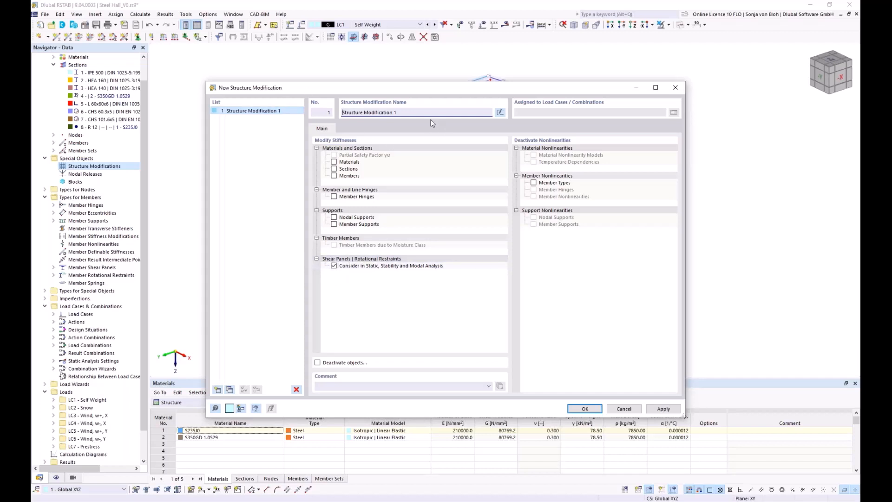
left_click(409, 112)
key("ctrl+a")
key("BackSpace")
type("Consider Shear Panel and Rotational R")
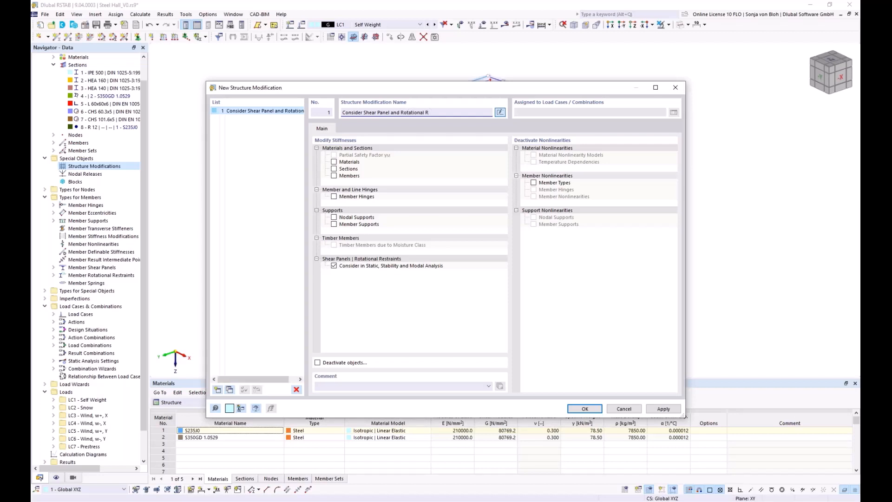
type("esta")
left_click(585, 410)
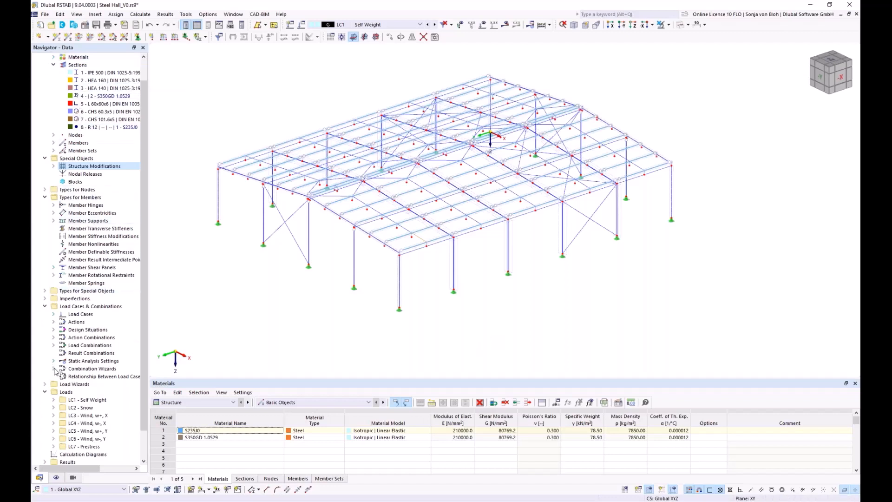
Make combination wizard 1 consider structure modification 1 - Consider Shear Panel and Rotational Restraint
left_click(53, 368)
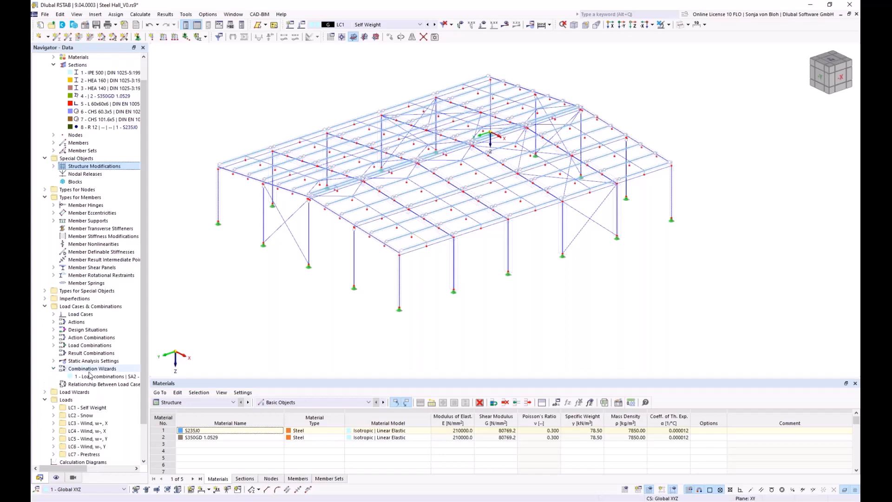
double_click(87, 377)
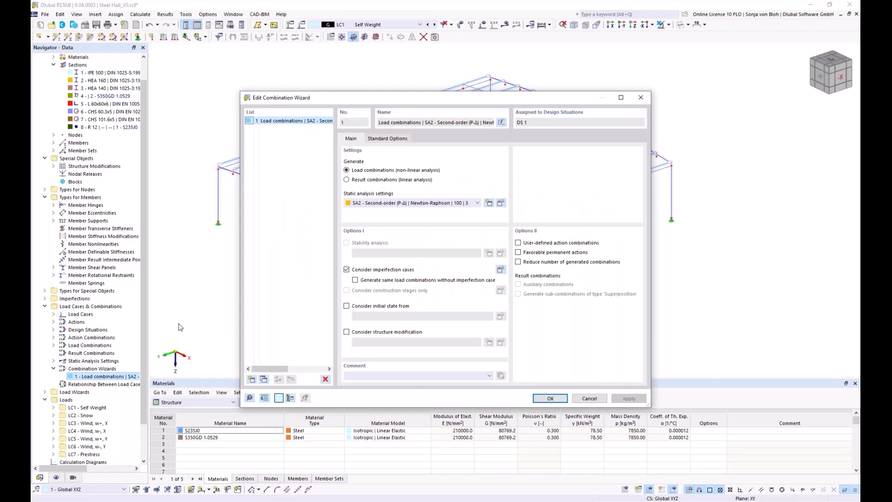
left_click(346, 332)
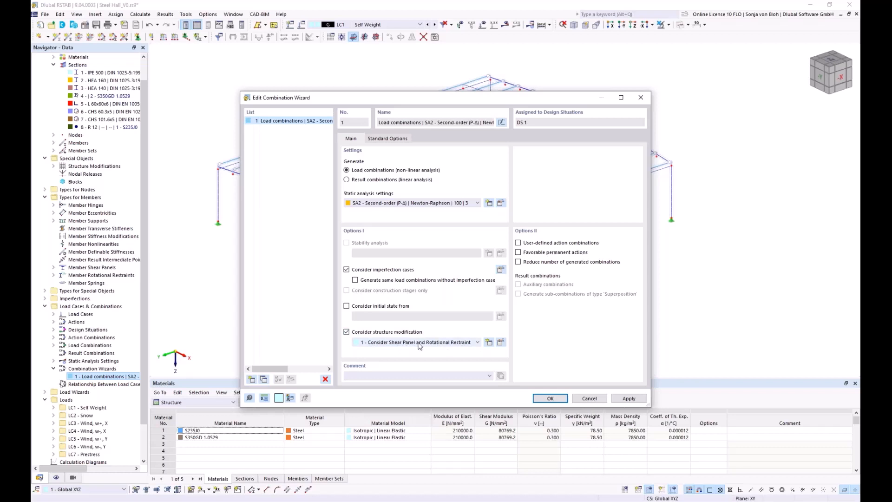
left_click(550, 398)
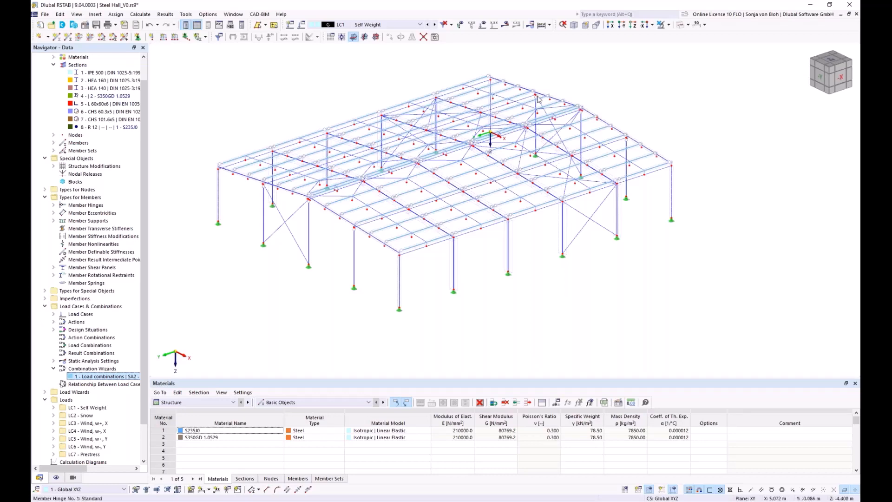
Display the loads on the model and examine load cases LC1 to LC7, from self weight through snow and wind to prestress
left_click(483, 25)
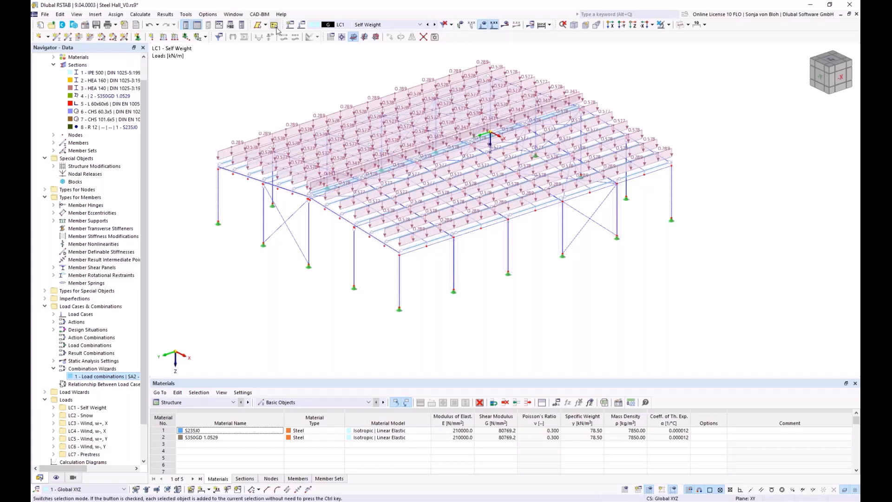
left_click(435, 25)
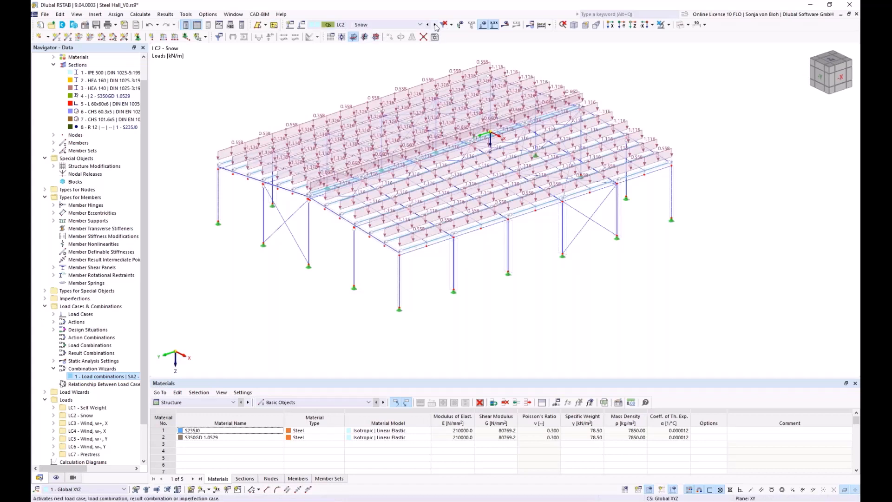
left_click(668, 25)
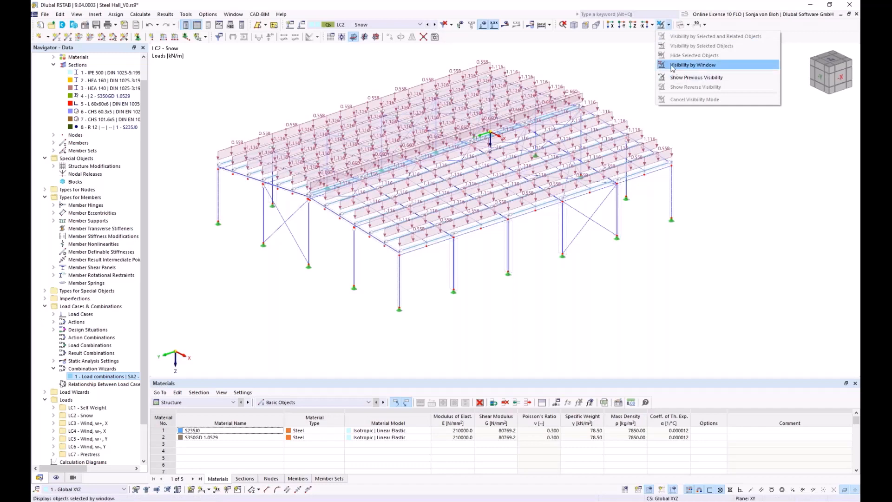
left_click(692, 65)
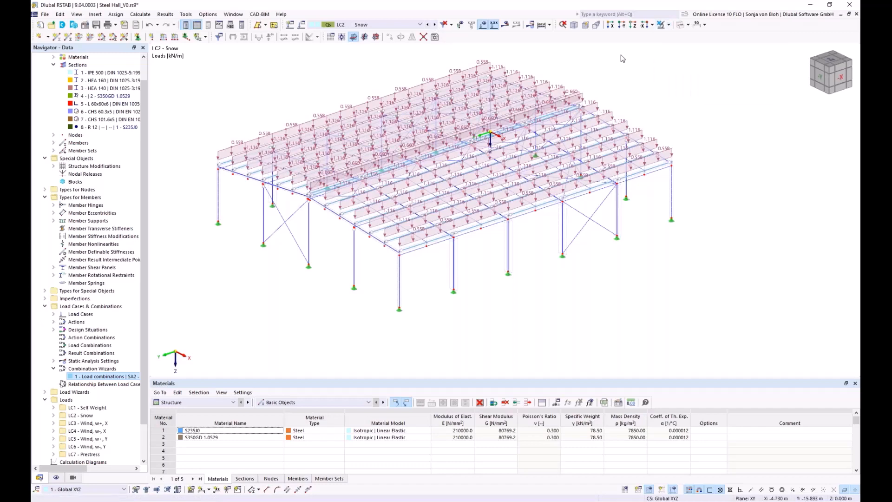
left_click(435, 25)
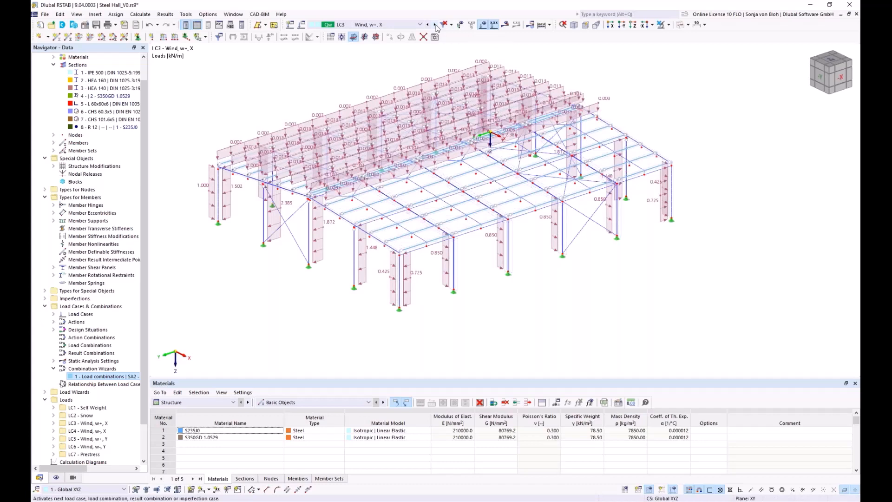
left_click(435, 24)
left_click(435, 25)
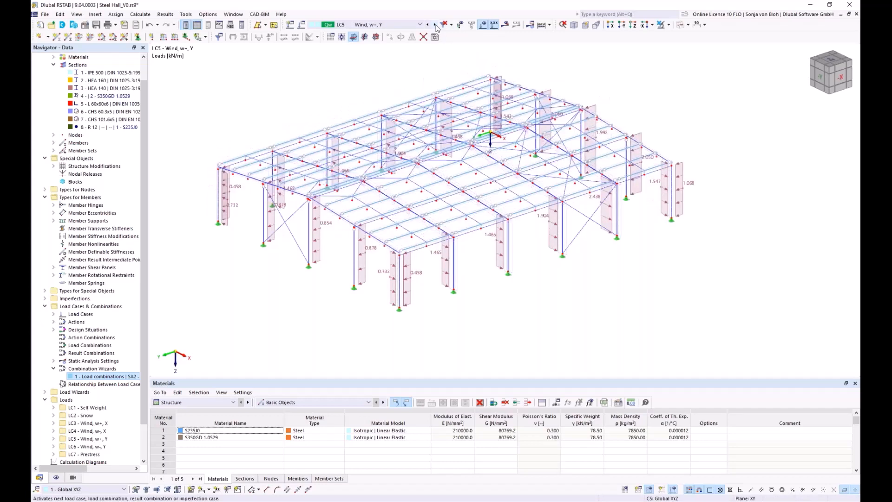
left_click(435, 24)
left_click(435, 25)
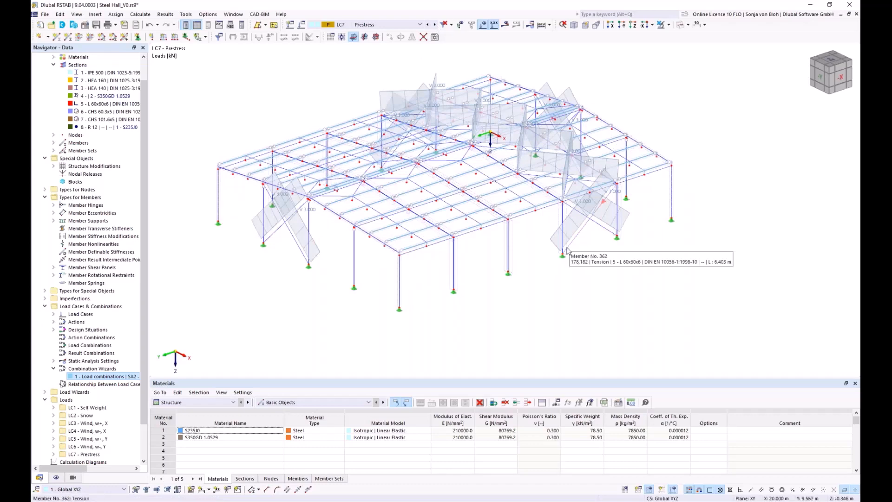
Display load case LC1 - Self Weight and inspect the force eccentricity settings of the edge purlin's member load, leaving them unedited
left_click(420, 25)
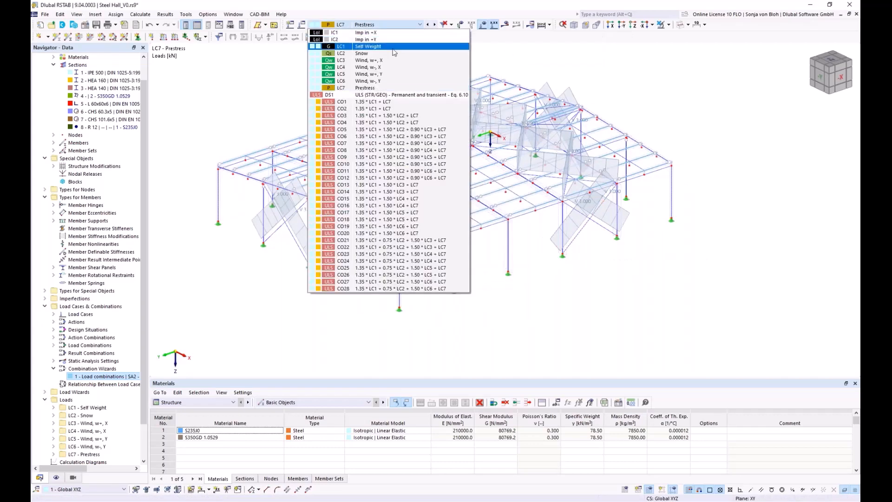
left_click(364, 48)
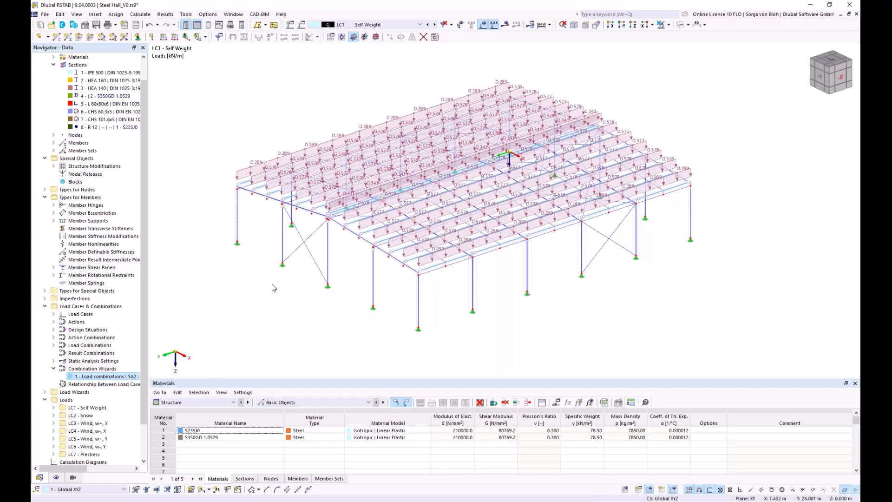
double_click(247, 151)
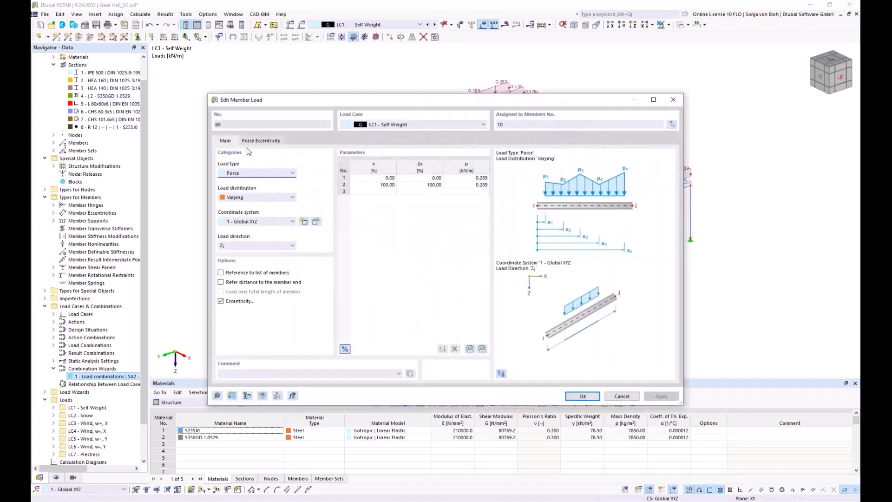
left_click_drag(245, 100, 265, 73)
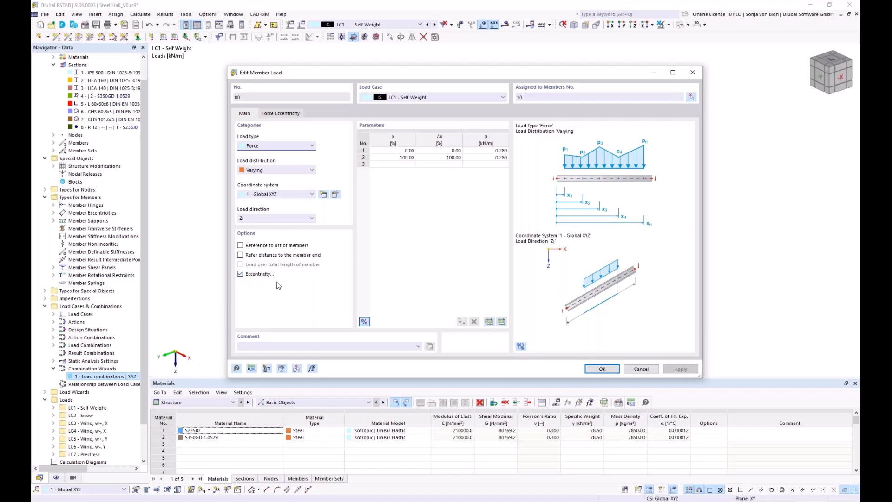
left_click(285, 113)
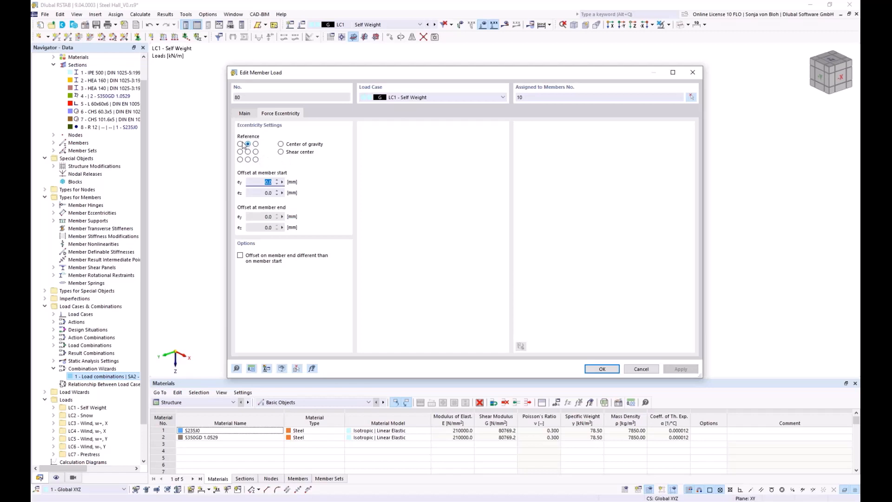
left_click(641, 368)
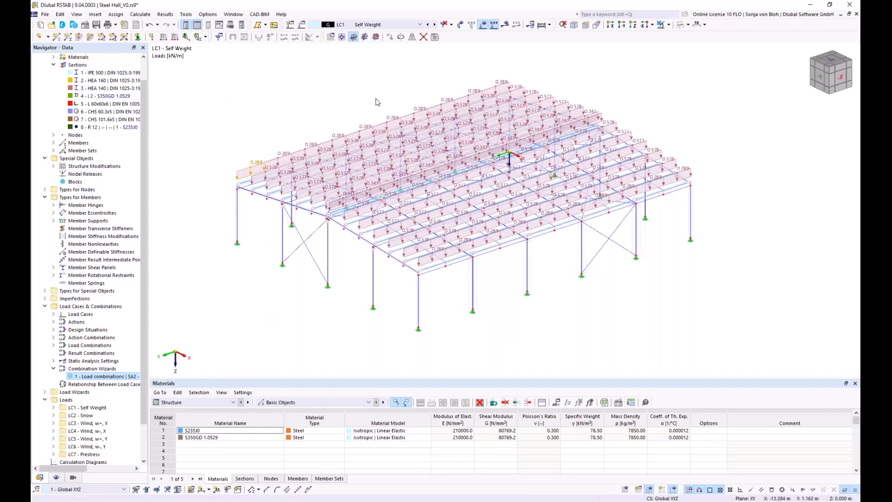
Display imperfection cases IC1 - Imp in +X and IC2 - Imp in +Y and examine the initial sway on the hall columns
left_click(419, 24)
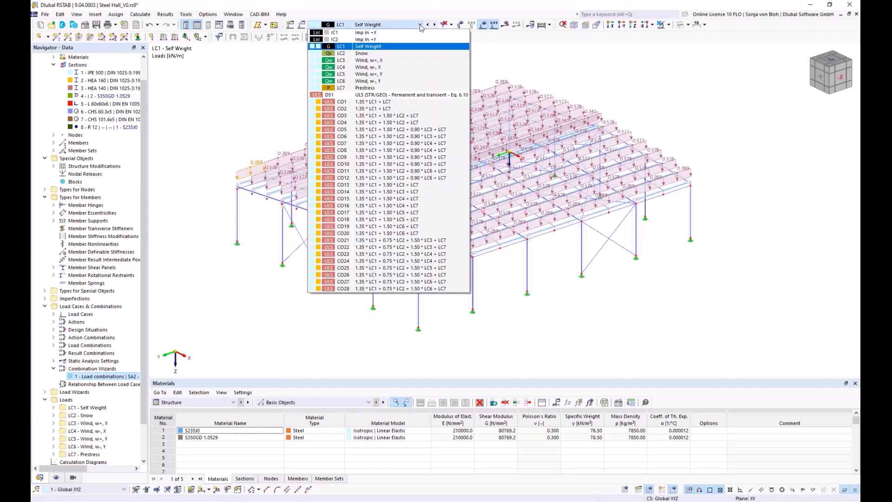
left_click(400, 34)
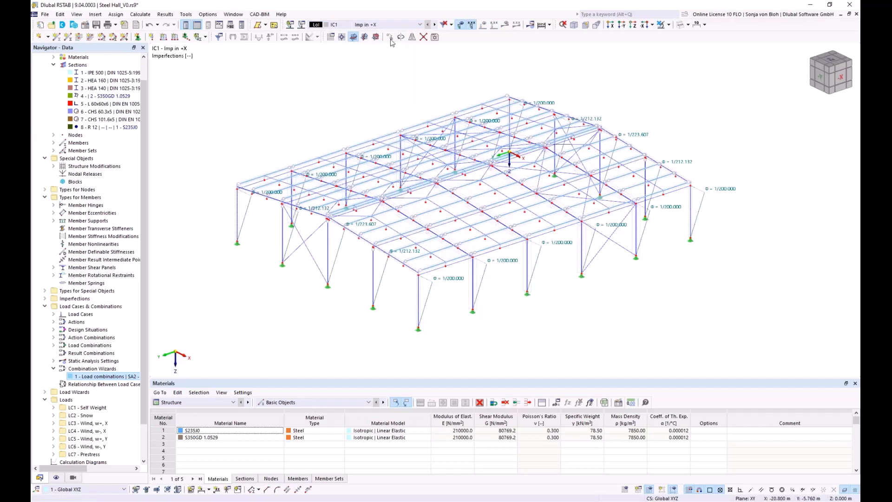
left_click(420, 24)
left_click(419, 24)
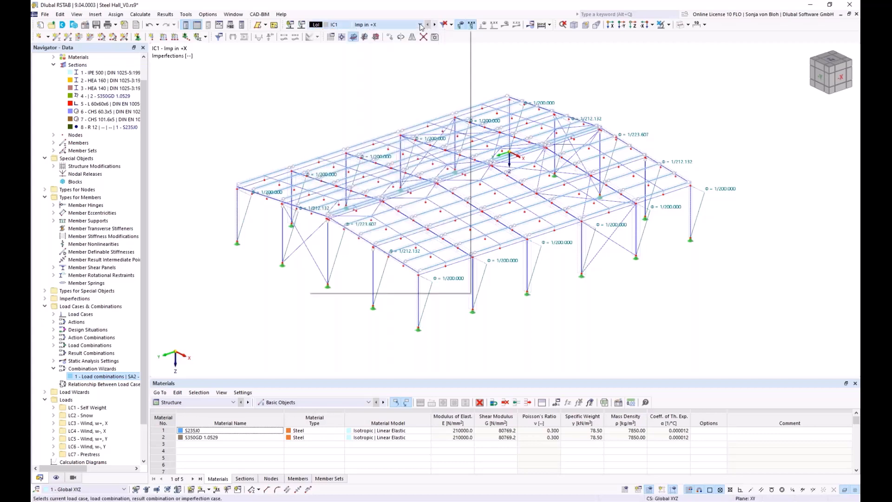
left_click(420, 25)
left_click(390, 40)
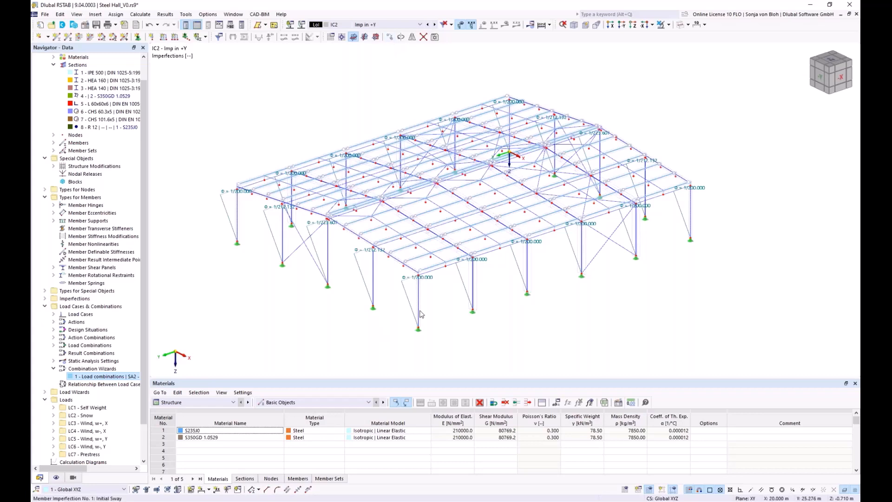
scroll(445, 275, "up", 4)
scroll(445, 275, "up", 4)
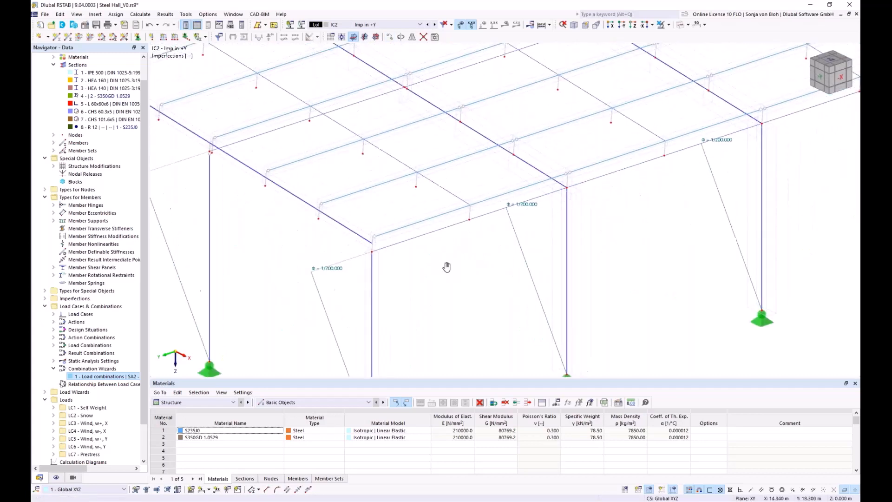
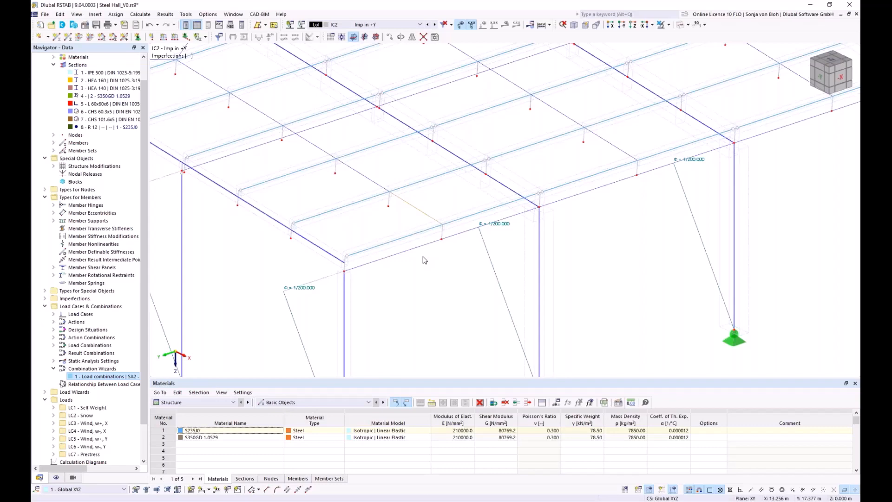
Activate the Structure Stability analysis add-on in the model's base data
scroll(424, 260, "down", 5)
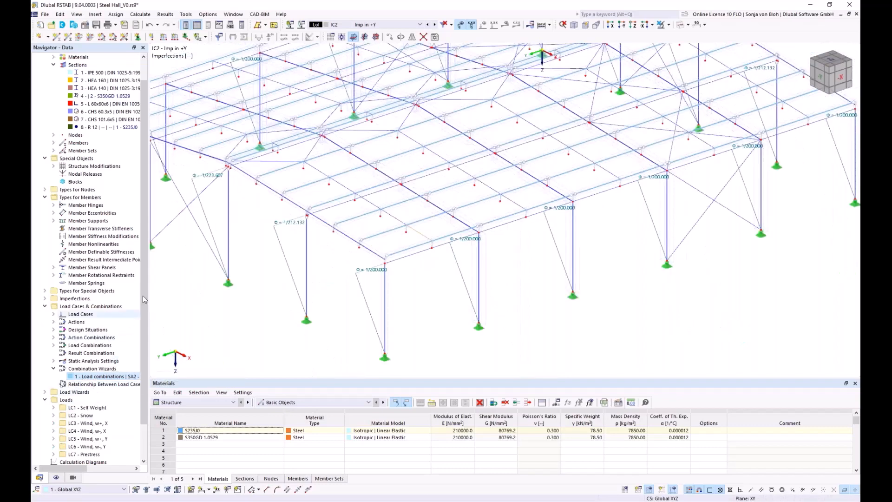
scroll(145, 315, "up", 1)
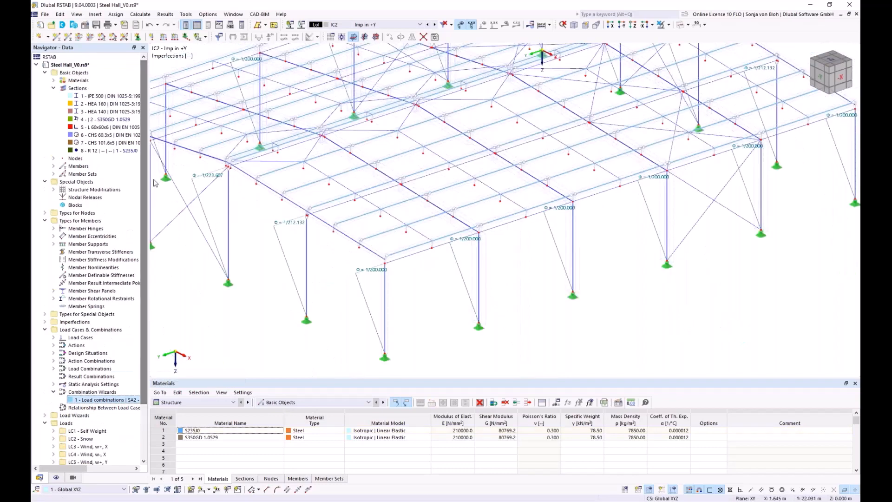
right_click(80, 73)
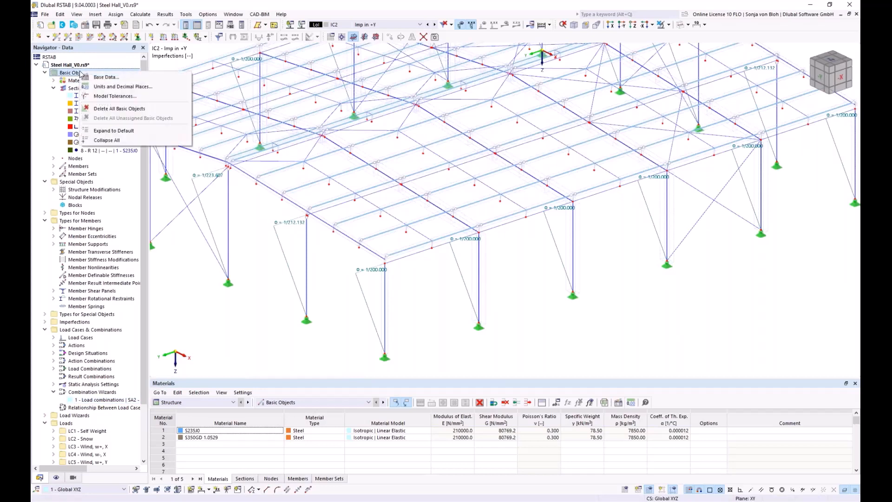
left_click(108, 80)
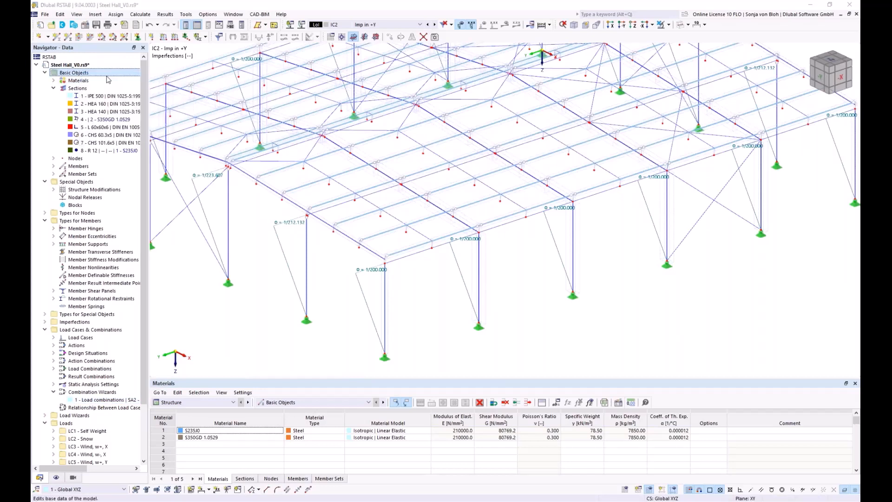
left_click(306, 88)
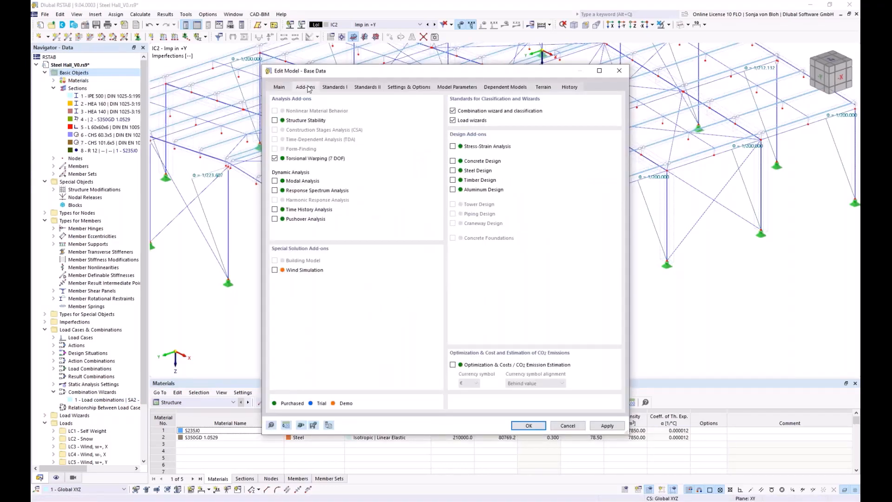
left_click(275, 120)
left_click(528, 425)
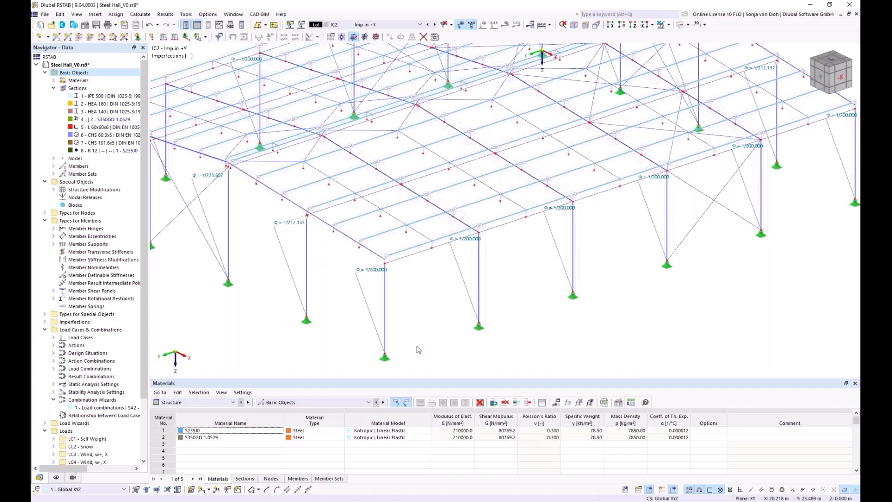
Set the number of lowest eigenvalues in stability analysis settings ST1 to 25
left_click(53, 392)
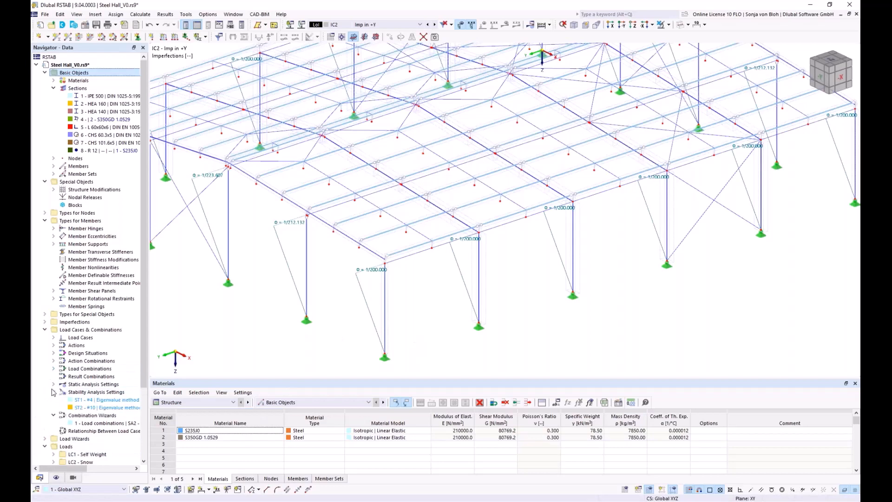
double_click(95, 400)
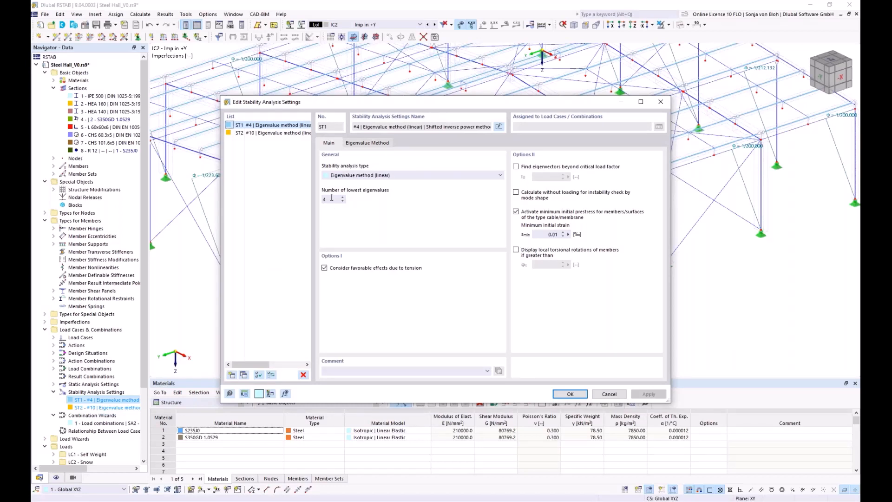
left_click_drag(331, 199, 318, 200)
type("25")
left_click(564, 391)
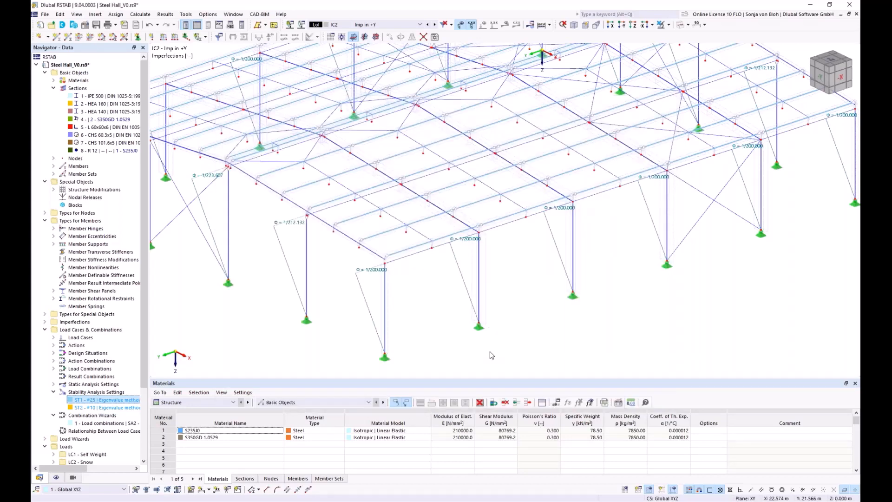
Enable stability analysis with ST1 in combination wizard 1 and set its static analysis settings to SA1 - Geometrically linear
double_click(103, 423)
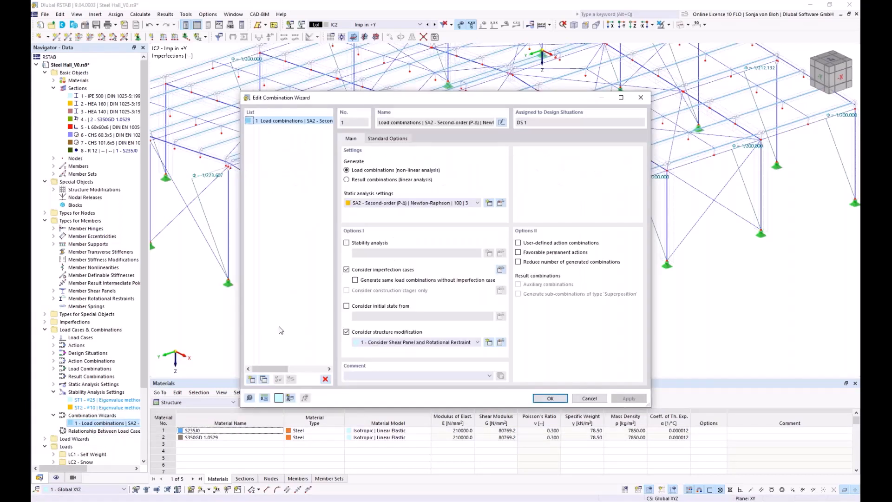
left_click(346, 243)
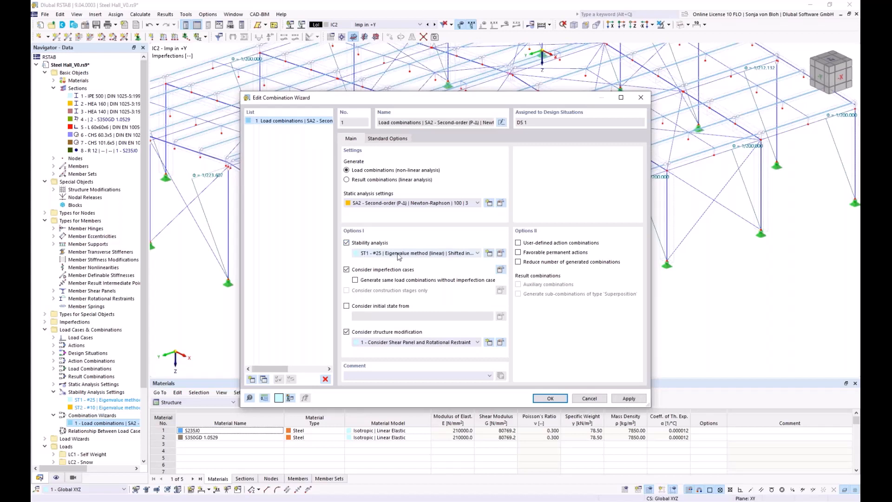
left_click(371, 204)
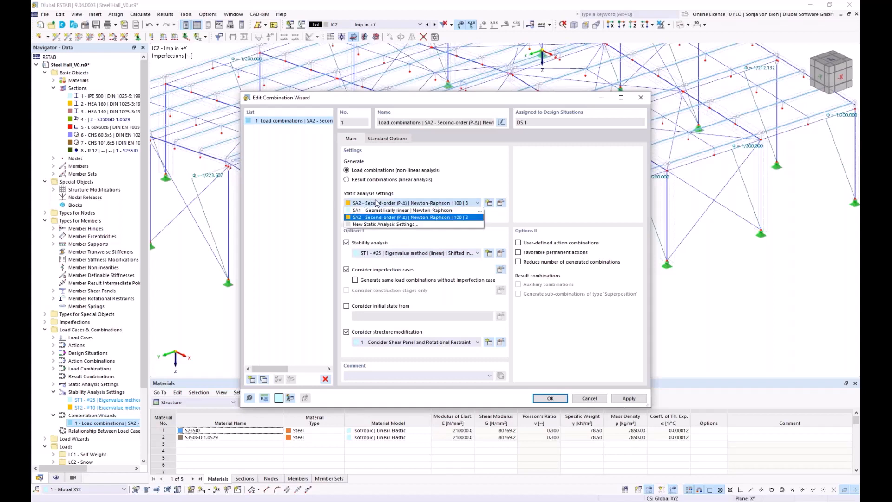
left_click(371, 210)
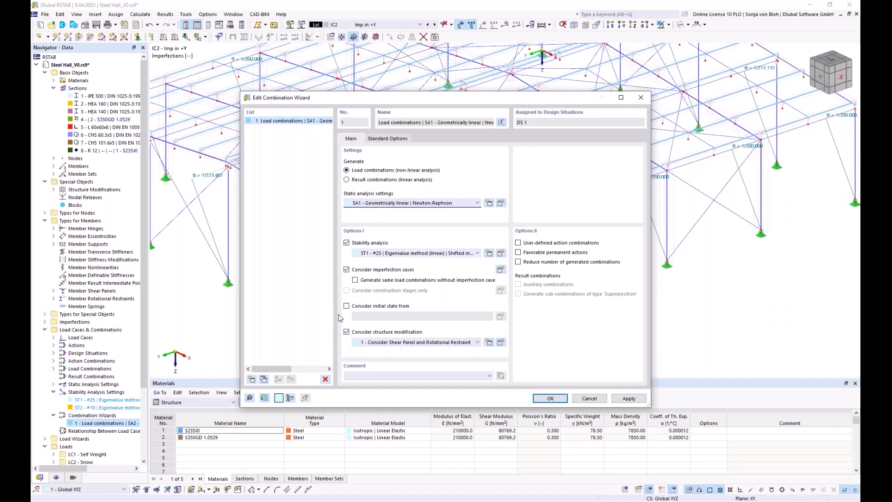
Replace the combination wizard's automatic name with Stability and save the wizard
left_click(501, 123)
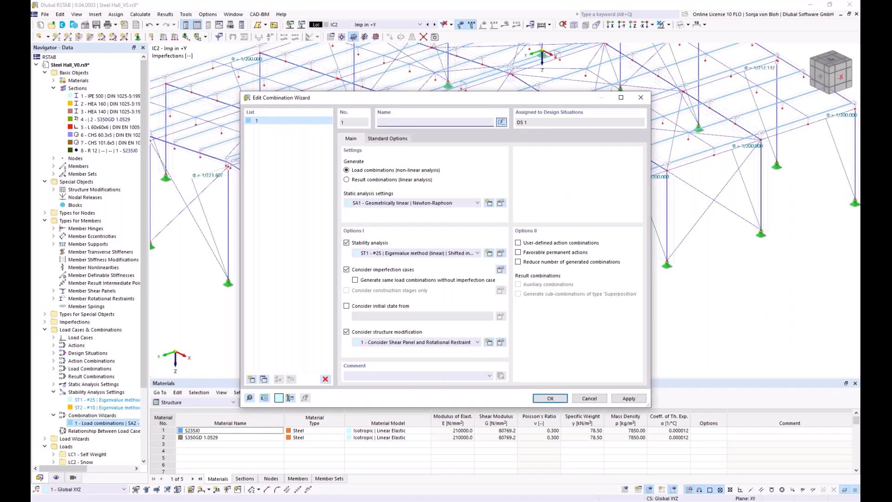
type("Stability")
left_click(548, 400)
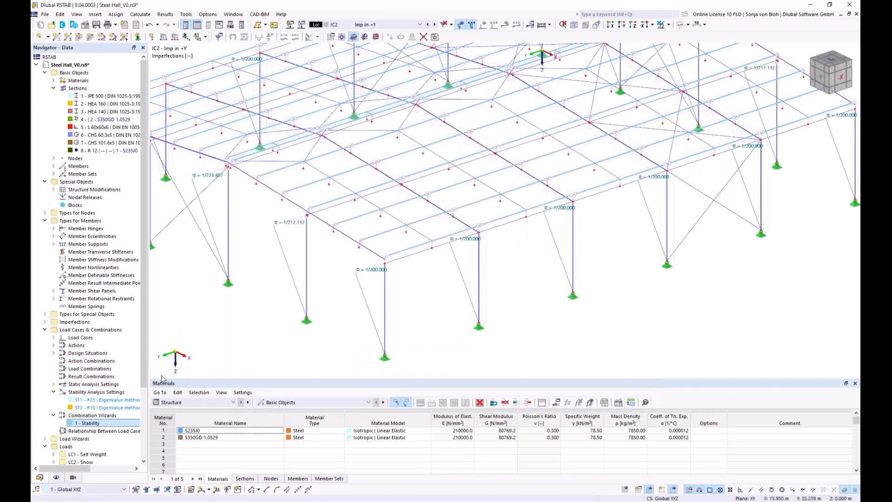
Examine design situation DS1 and its load combinations, checking their static analysis, structure modification and critical load settings
right_click(98, 352)
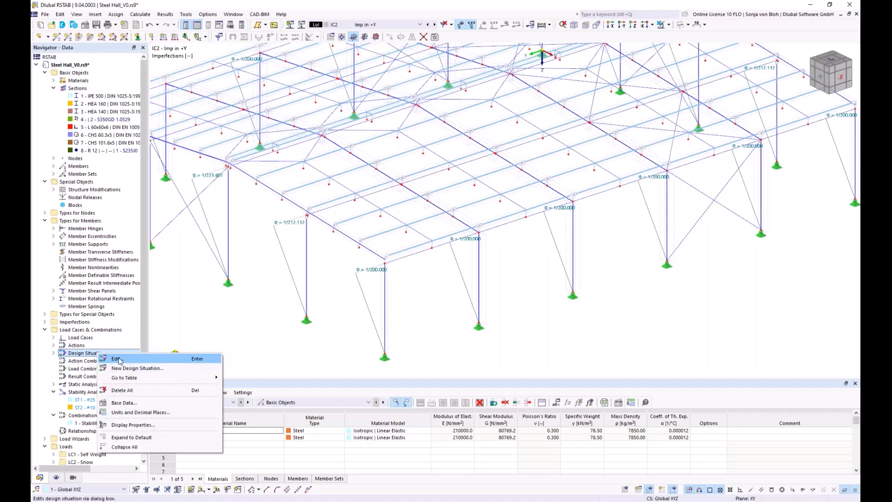
left_click(117, 359)
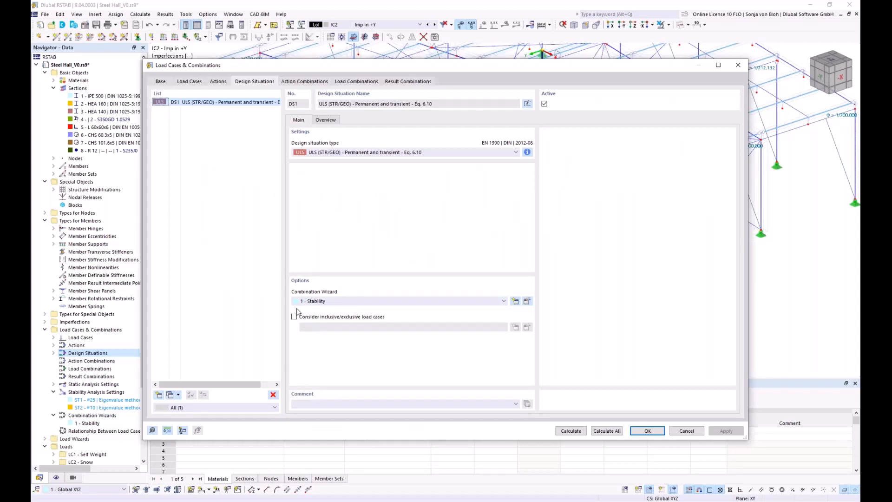
left_click(365, 82)
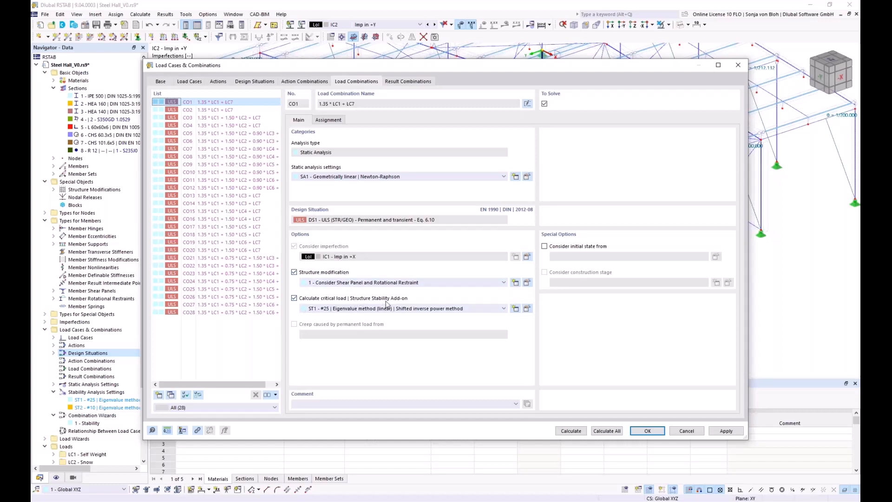
left_click(684, 430)
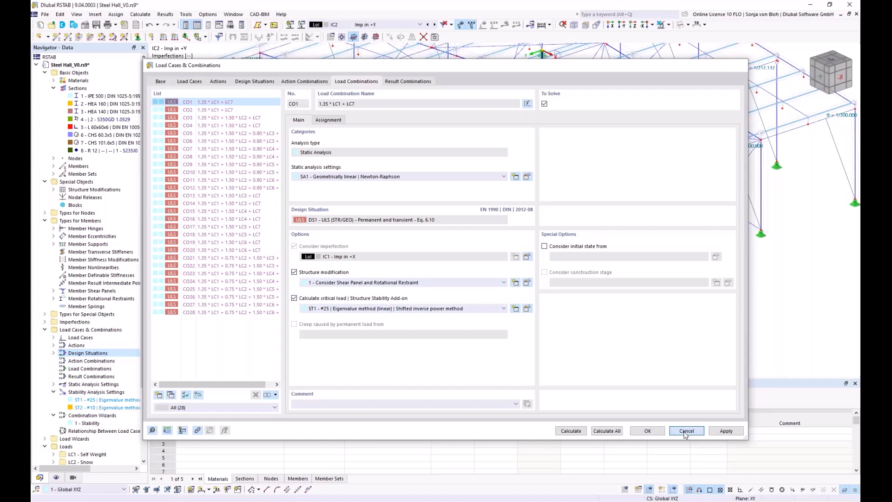
Calculate the results for design situation DS1, ignoring the torsional warping plausibility warning and skipping that check for all objects
left_click(420, 25)
left_click(363, 95)
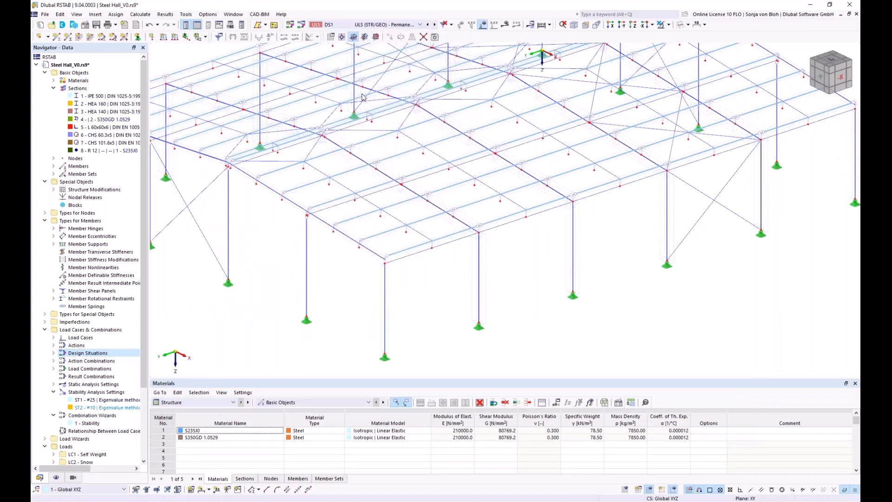
left_click(504, 24)
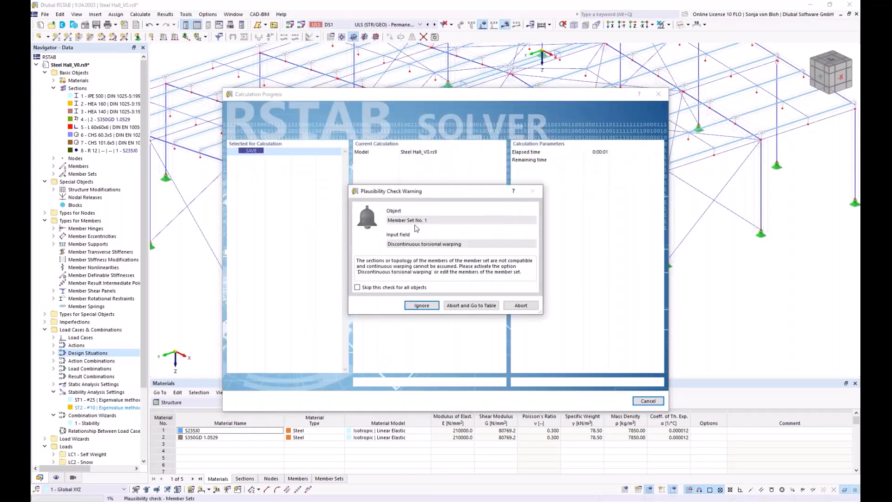
left_click(367, 288)
left_click(421, 306)
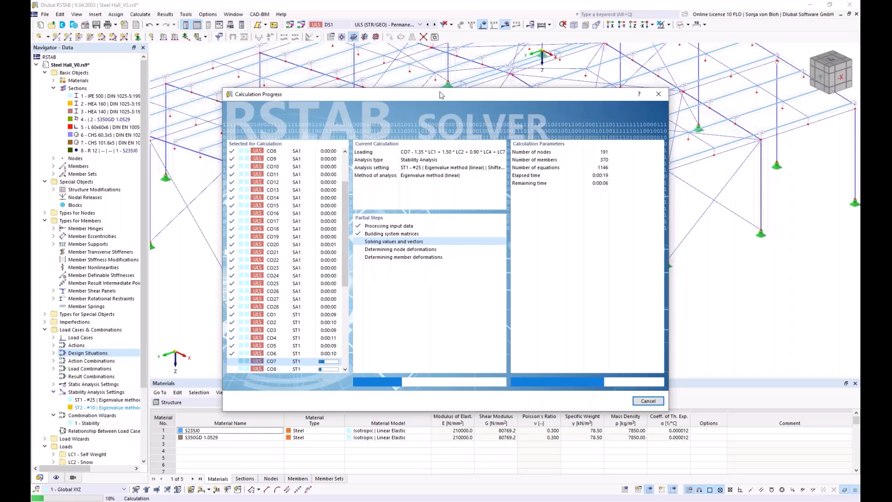
left_click_drag(438, 97, 279, 70)
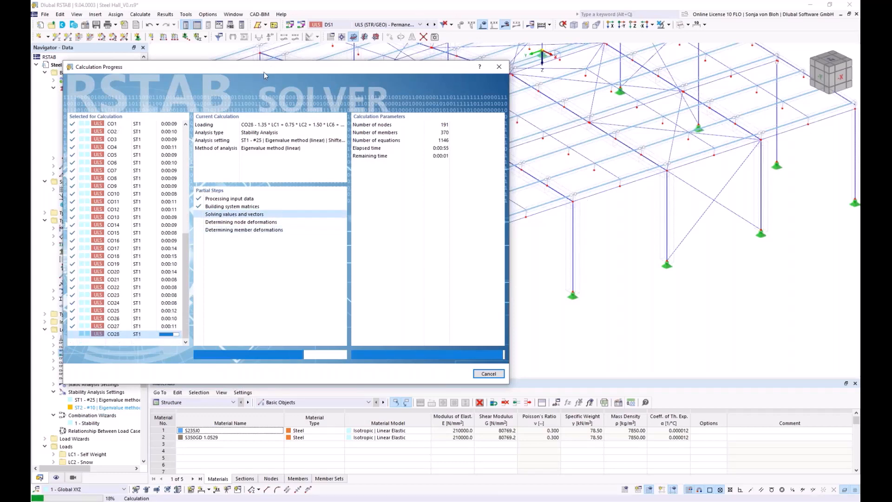
left_click_drag(270, 68, 370, 67)
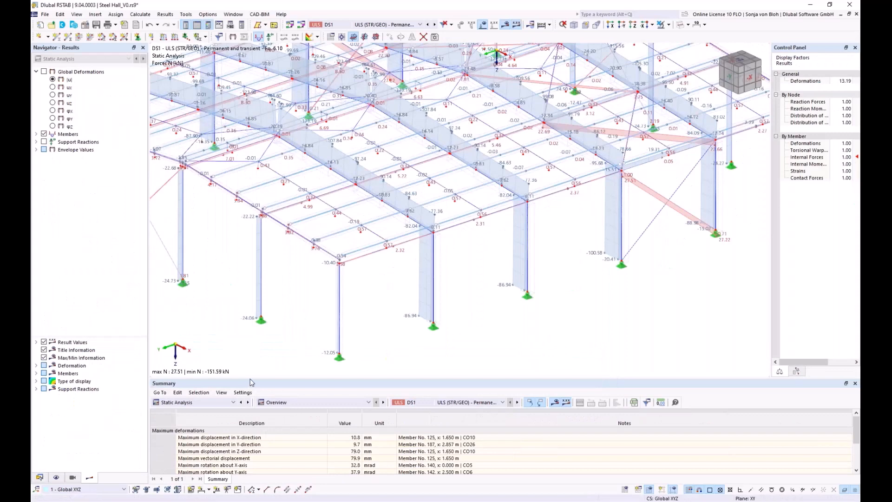
Check the minimum critical load factor in the results summary and display the stability analysis critical load factors for CO3
left_click_drag(255, 377, 278, 274)
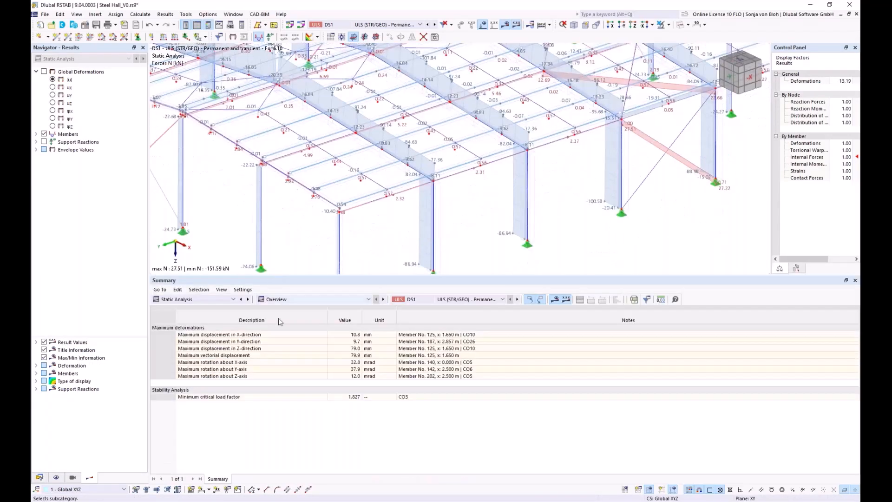
left_click(255, 398)
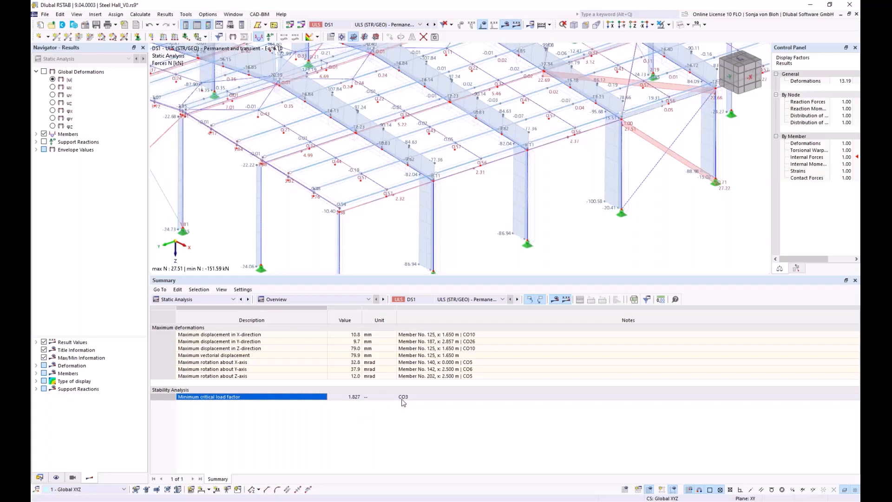
left_click(234, 299)
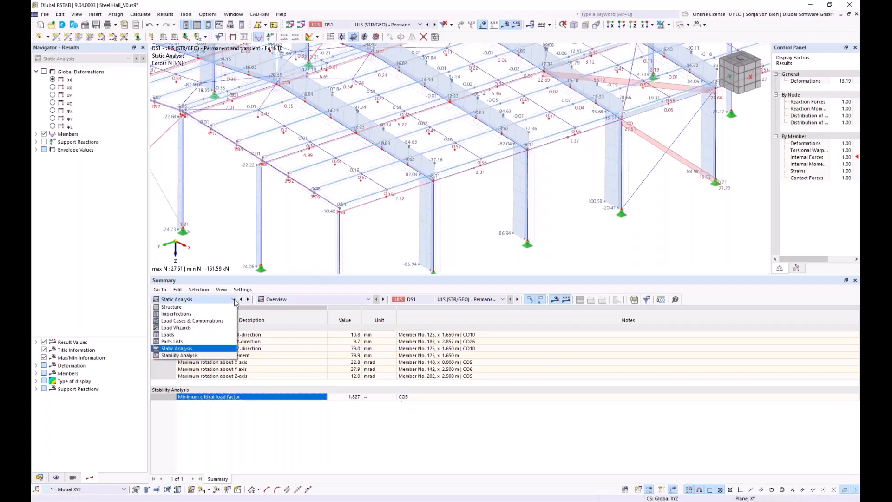
left_click(198, 358)
double_click(209, 397)
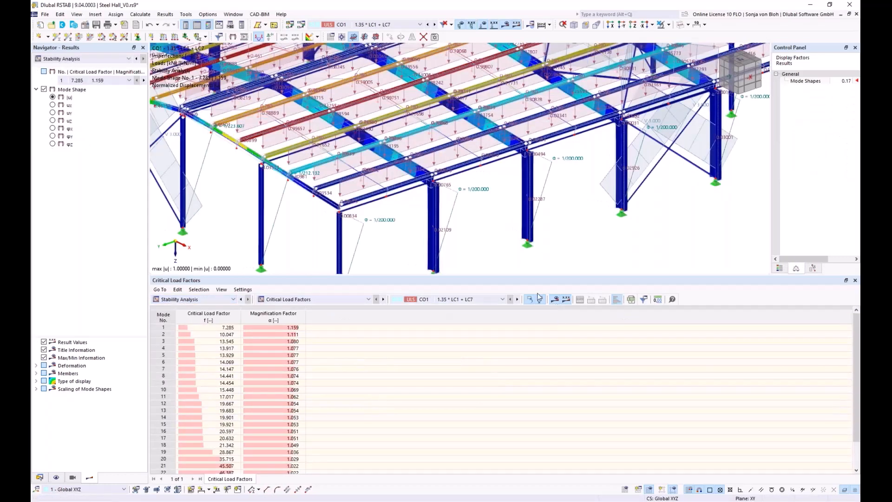
left_click(503, 300)
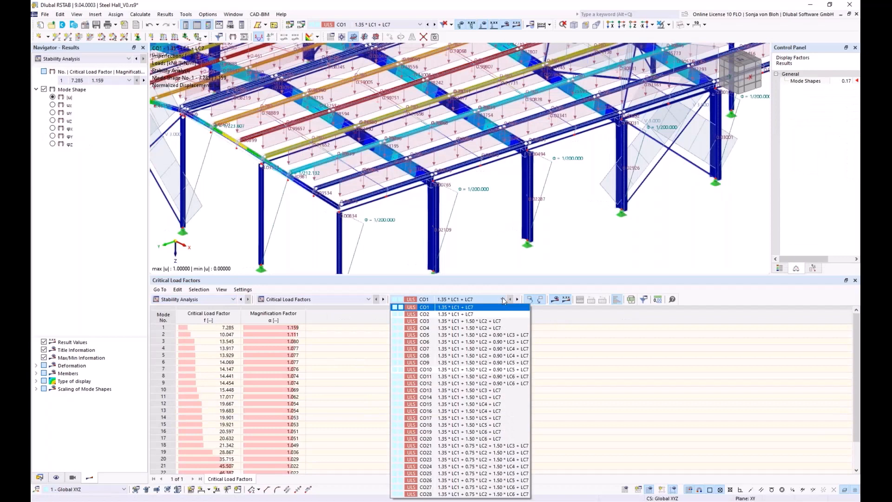
left_click(430, 322)
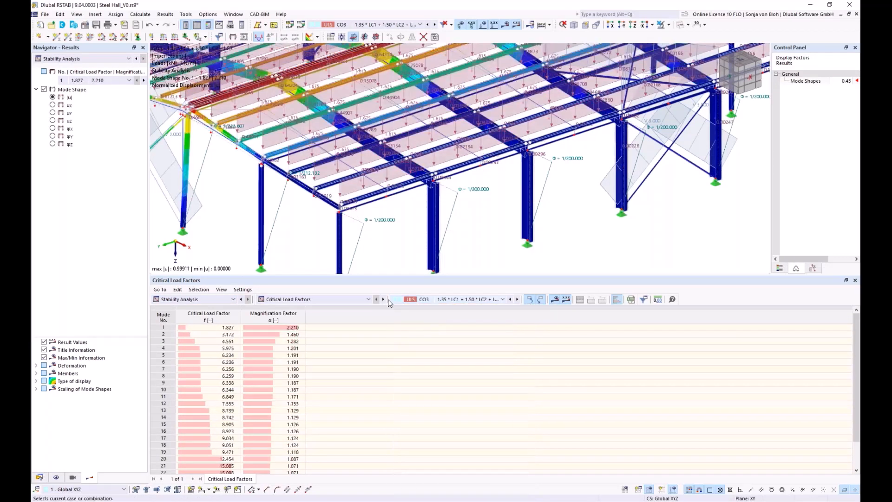
Hide the imperfections and loads and examine the CO3 mode shape on the whole hall
left_click_drag(392, 277, 398, 373)
scroll(389, 267, "down", 6)
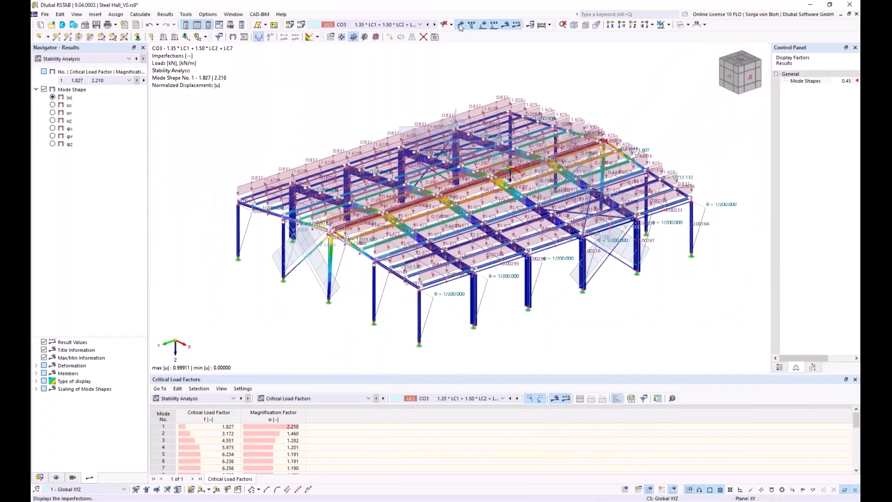
left_click(459, 26)
left_click(483, 25)
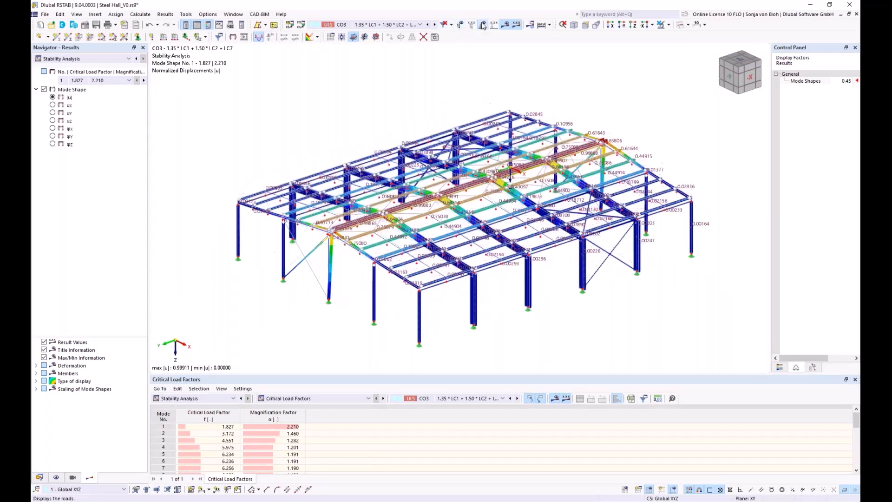
middle_click_drag(526, 255, 511, 239)
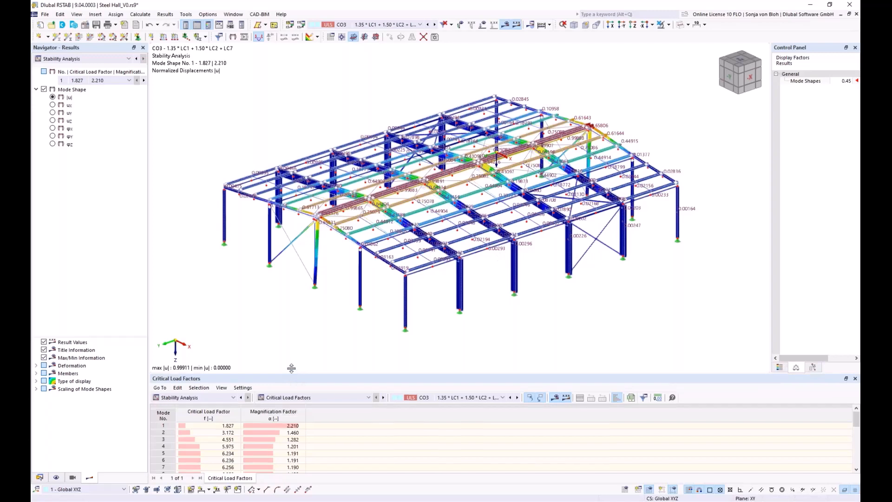
Show the stability results by member for CO3 in the Effective Lengths and Critical Loads by Member table
left_click_drag(290, 374, 295, 319)
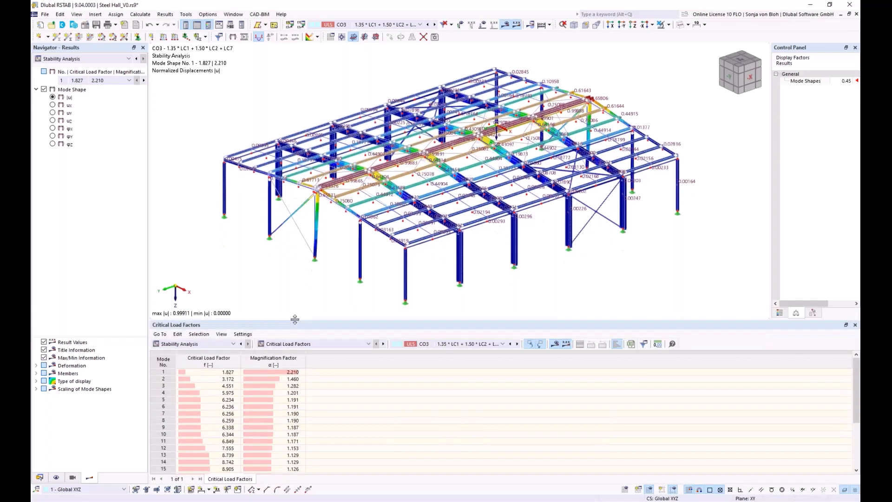
left_click(368, 344)
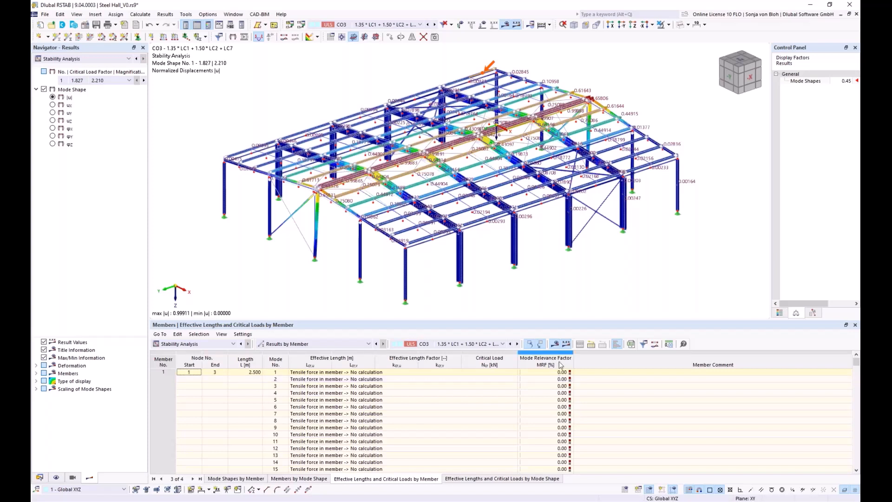
Filter the Effective Lengths and Critical Loads by Member table to rows with MRF greater than 70 %
left_click(644, 344)
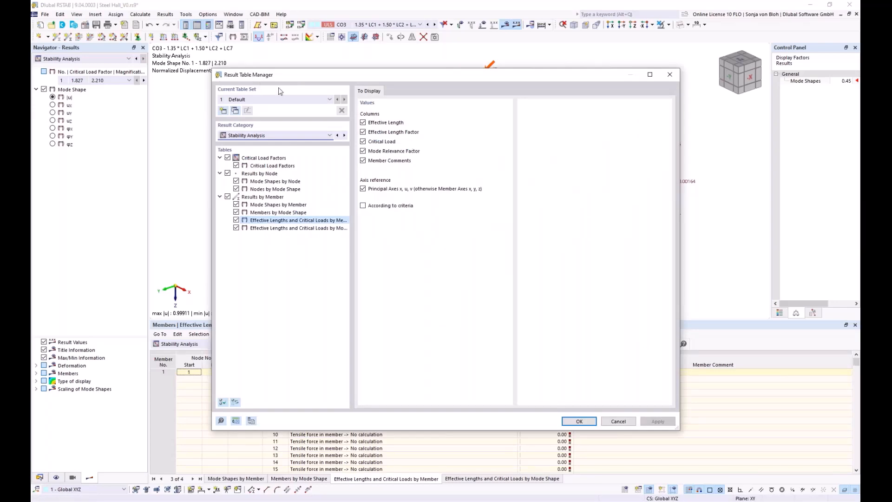
left_click(363, 206)
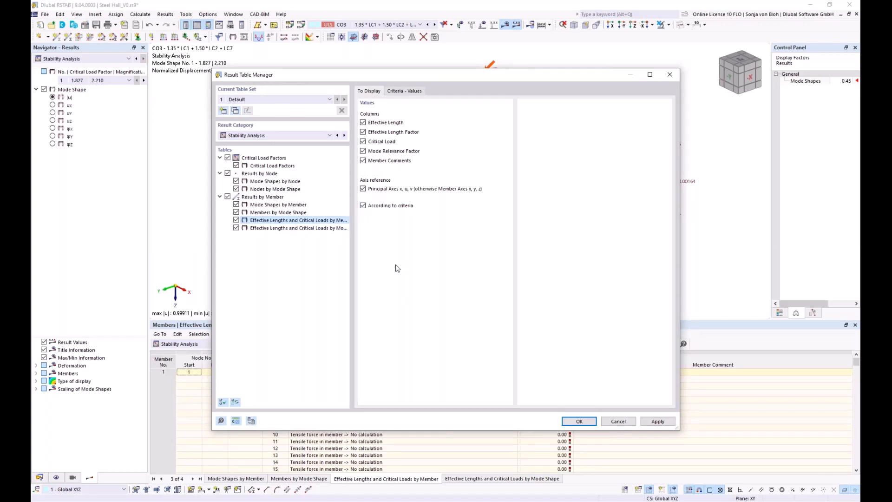
left_click(410, 90)
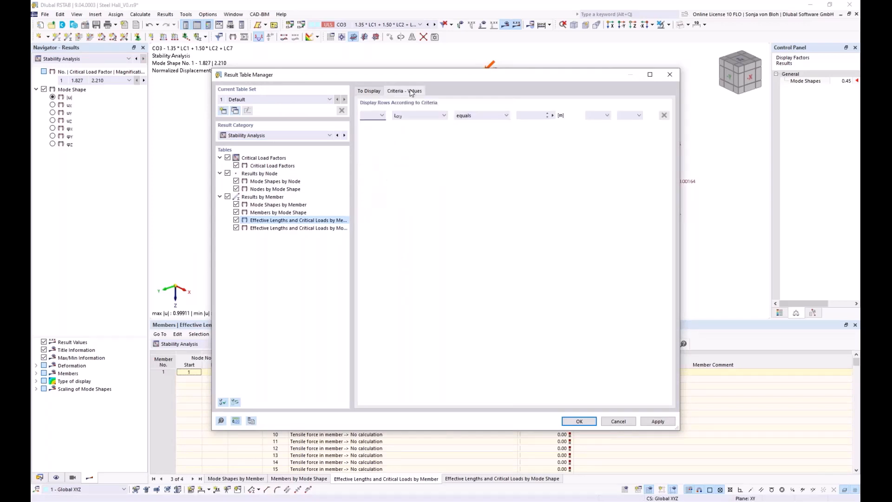
left_click(444, 115)
left_click(407, 158)
left_click(491, 117)
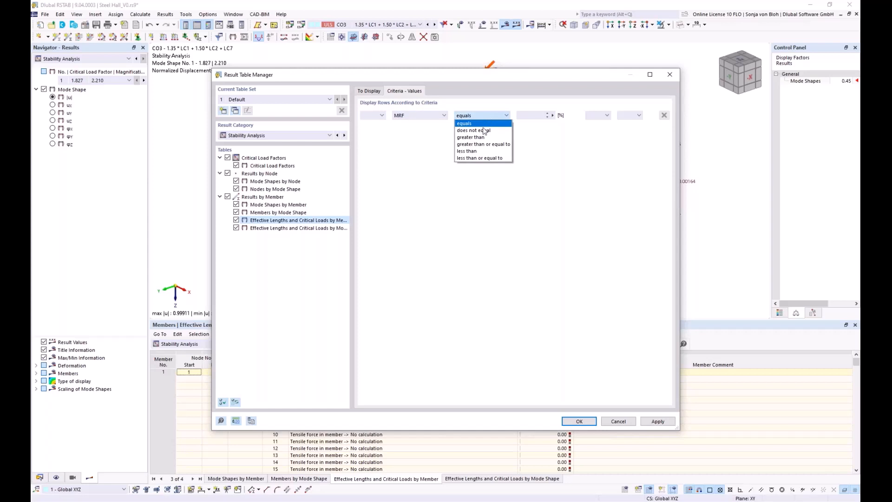
left_click(470, 137)
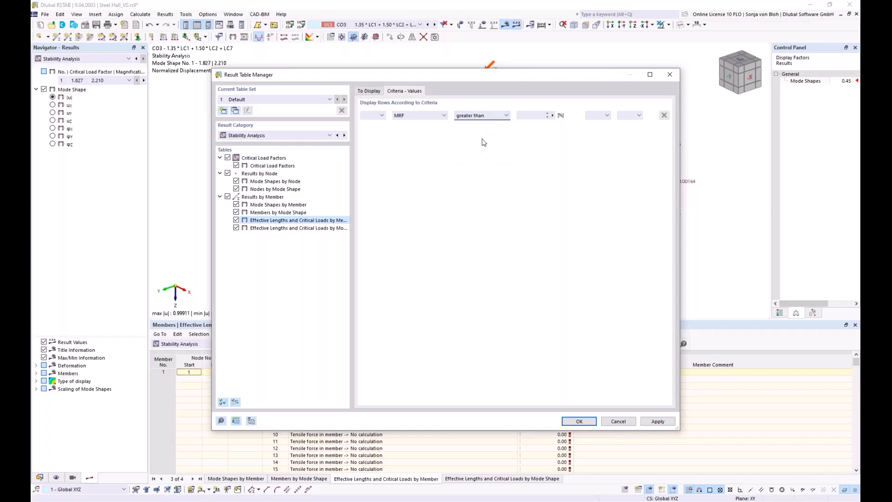
left_click(532, 116)
type("70")
left_click(577, 422)
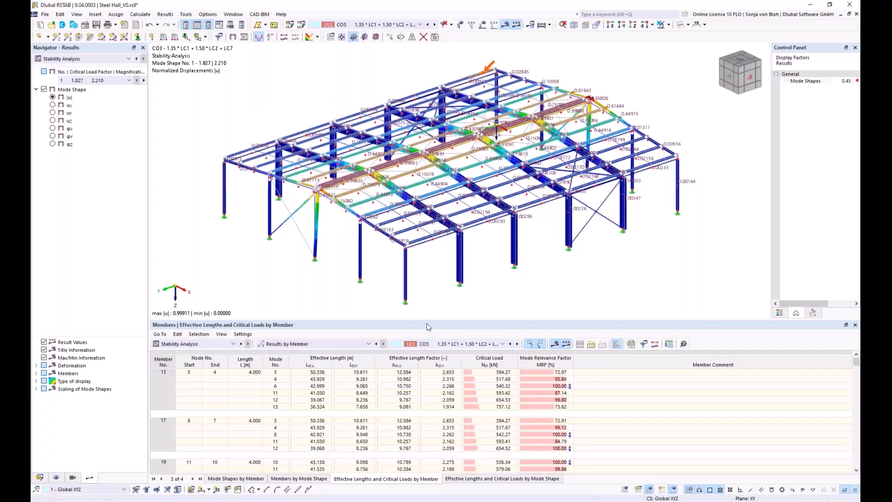
Display mode shape 21 from member 258's results and examine the purlin deformation near the front gable
left_click(358, 208)
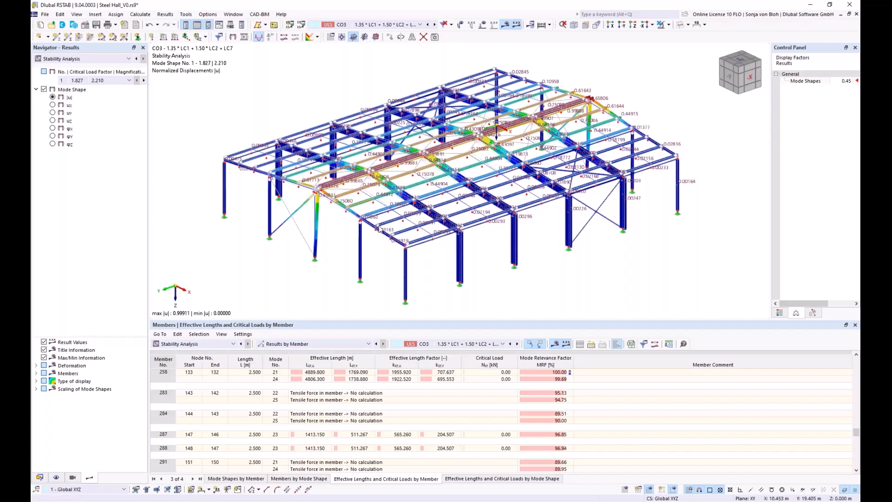
scroll(377, 225, "up", 2)
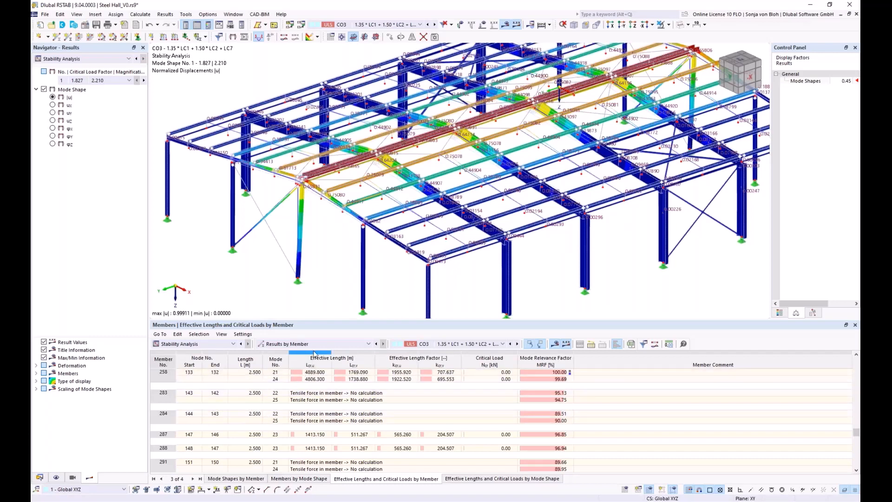
left_click(535, 371)
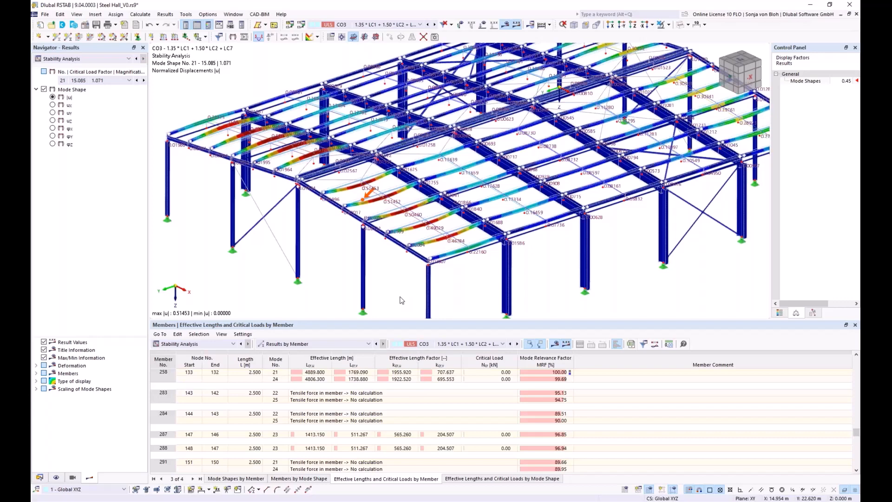
scroll(370, 196, "up", 5)
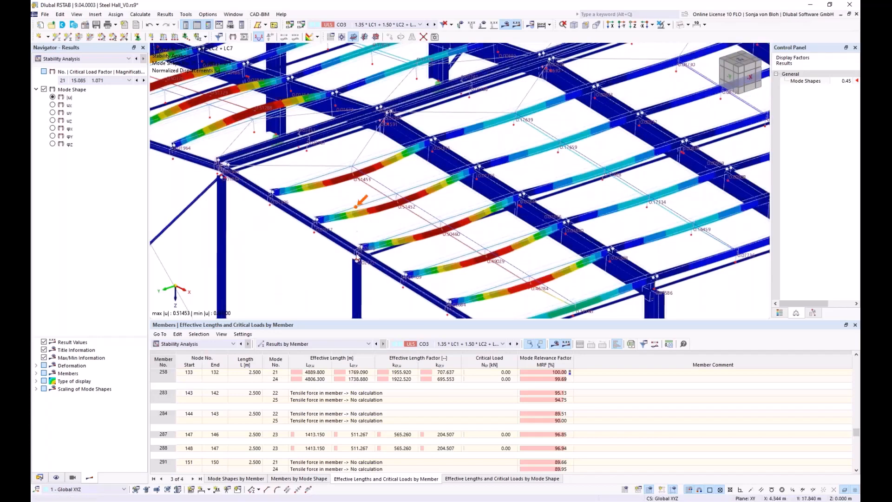
scroll(411, 233, "down", 1)
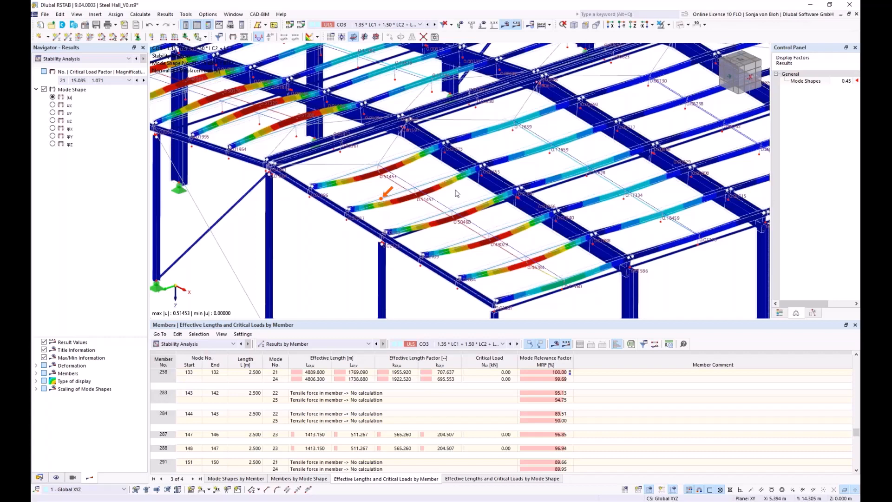
Create a local imperfection case named "Imp +y" and accept the deletion of all results
left_click(39, 477)
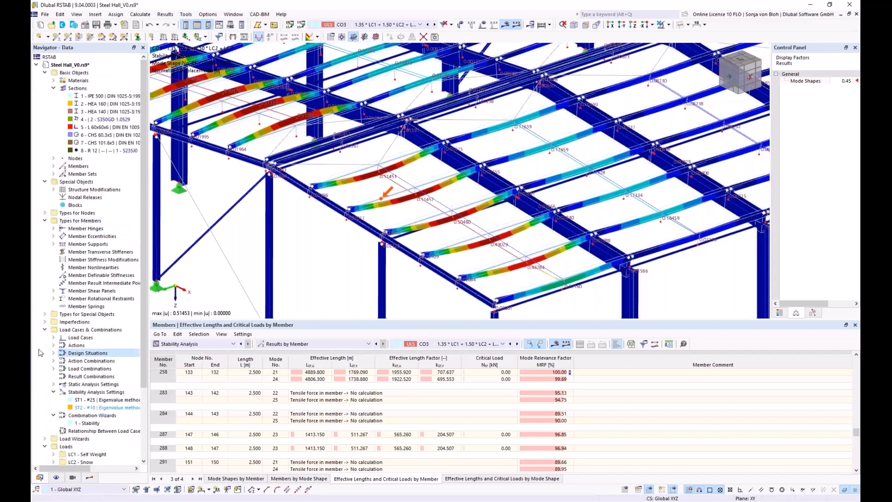
left_click(45, 322)
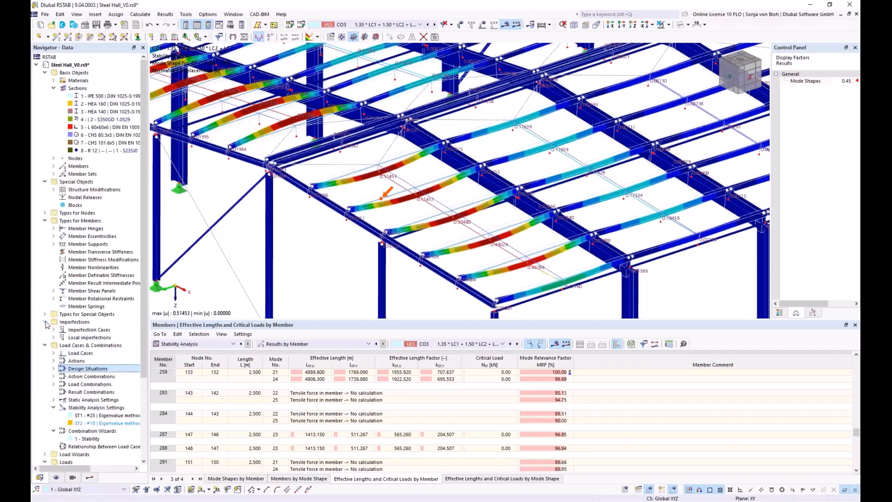
right_click(95, 331)
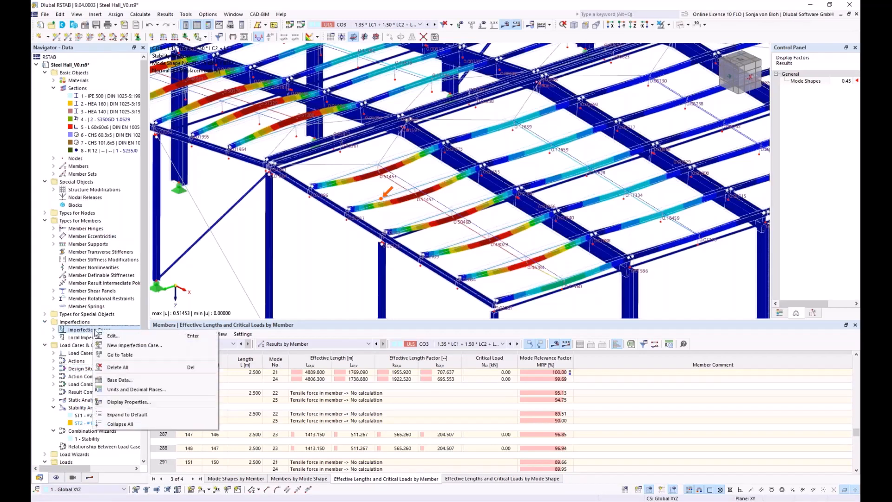
left_click(128, 345)
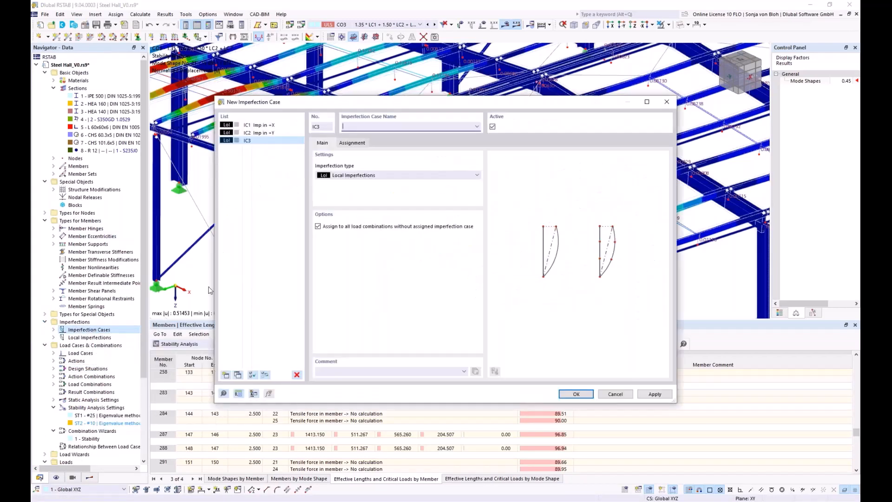
type("Imp +y")
left_click(576, 394)
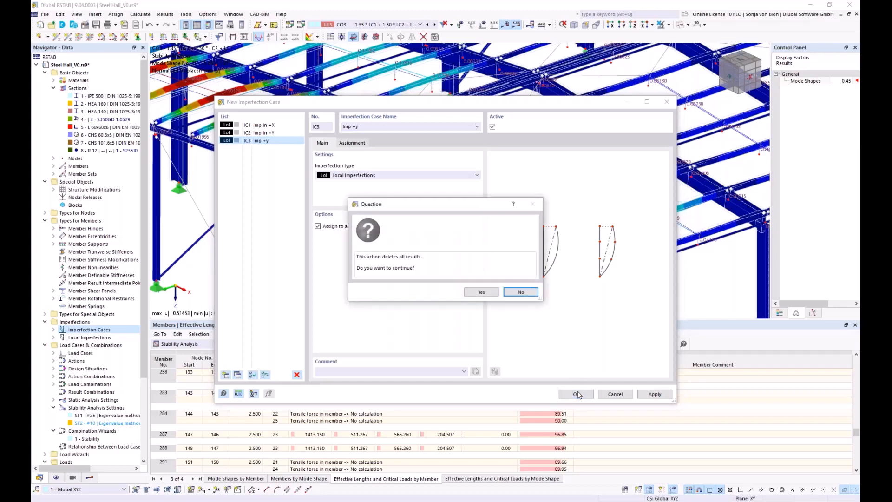
left_click(482, 293)
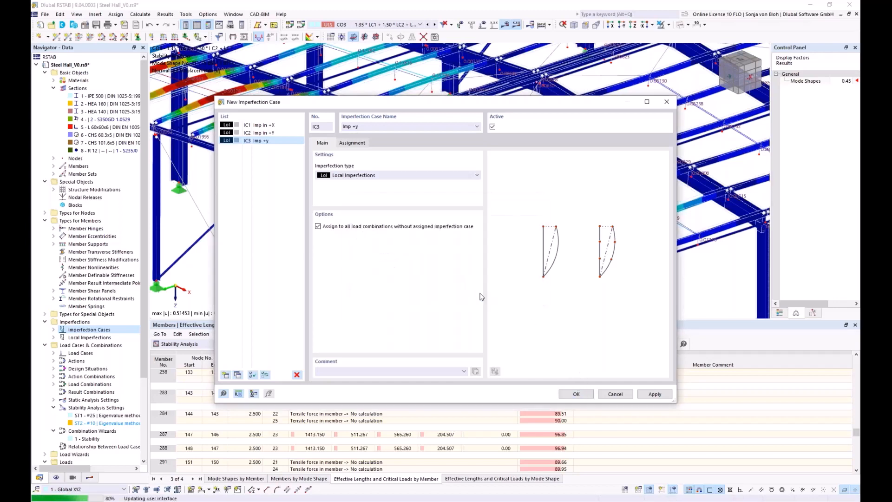
Start a new member set imperfection in case Imp +y, with type Initial Bow and definition Manually - Relative
scroll(481, 286, "down", 4)
middle_click_drag(477, 285, 398, 249)
scroll(299, 273, "up", 1)
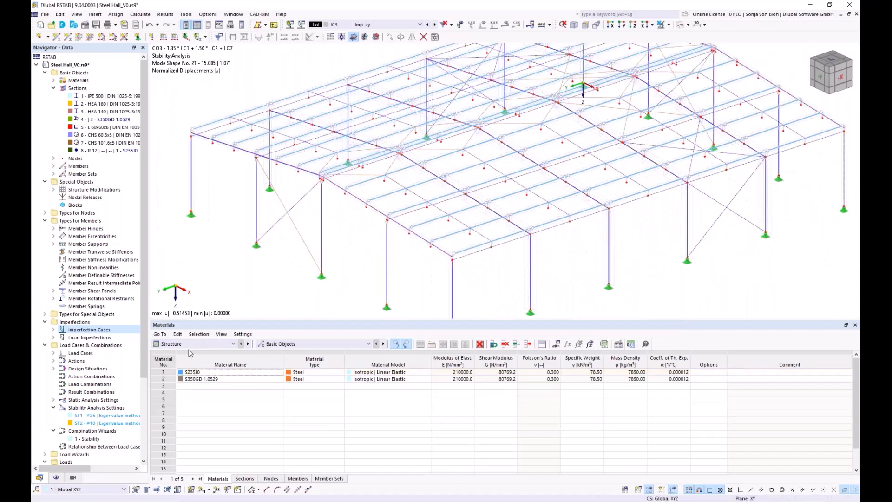
left_click(54, 337)
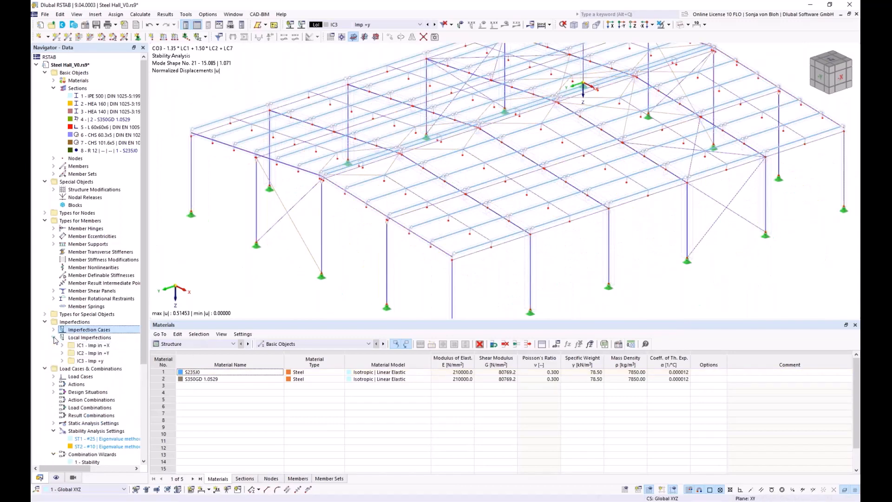
left_click(62, 361)
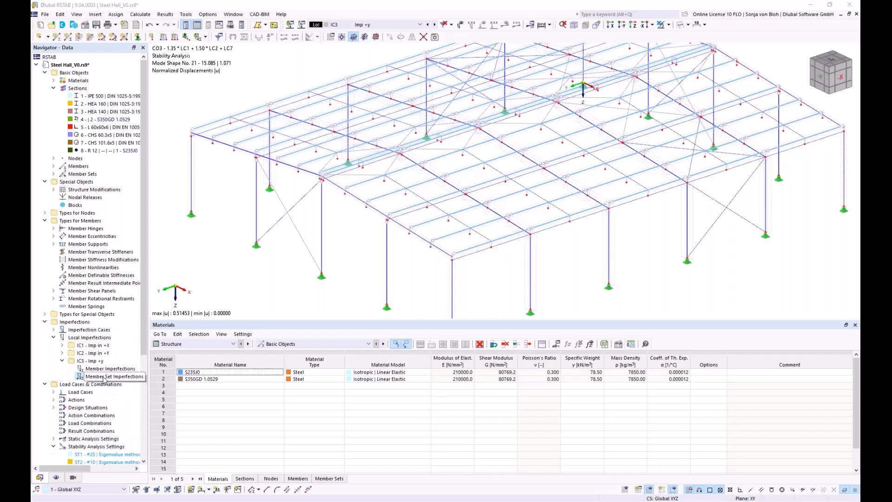
right_click(104, 380)
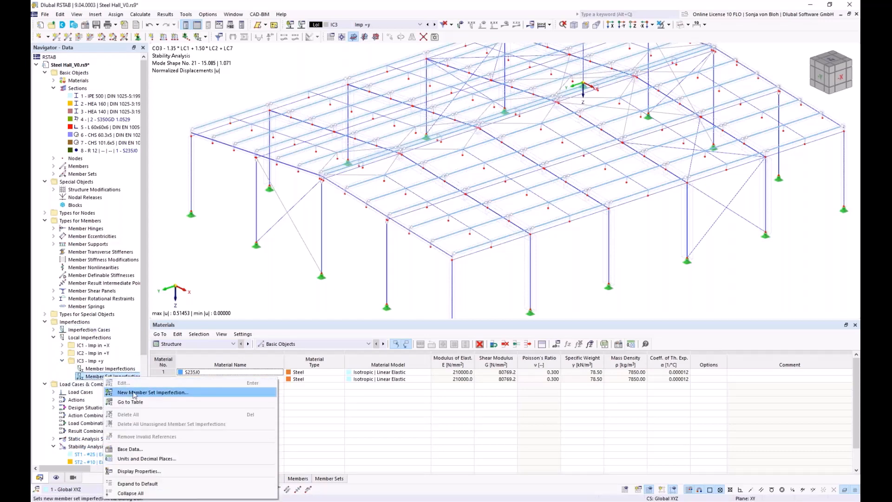
left_click(138, 388)
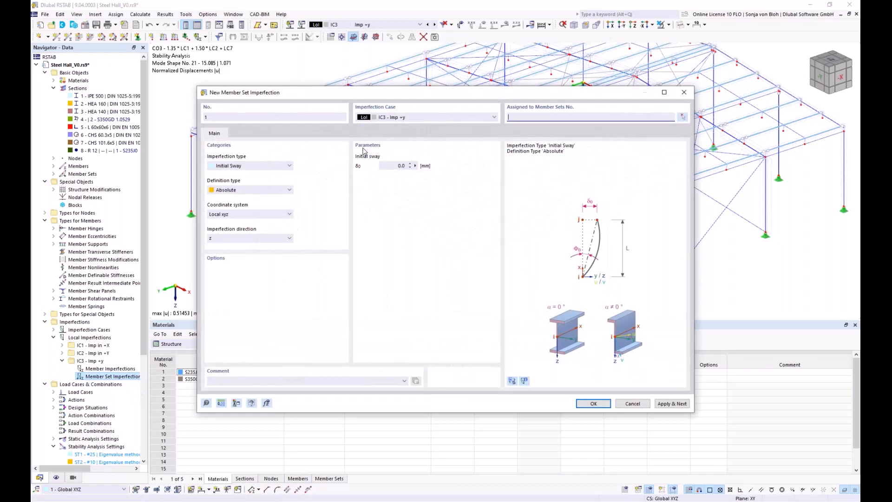
left_click(287, 166)
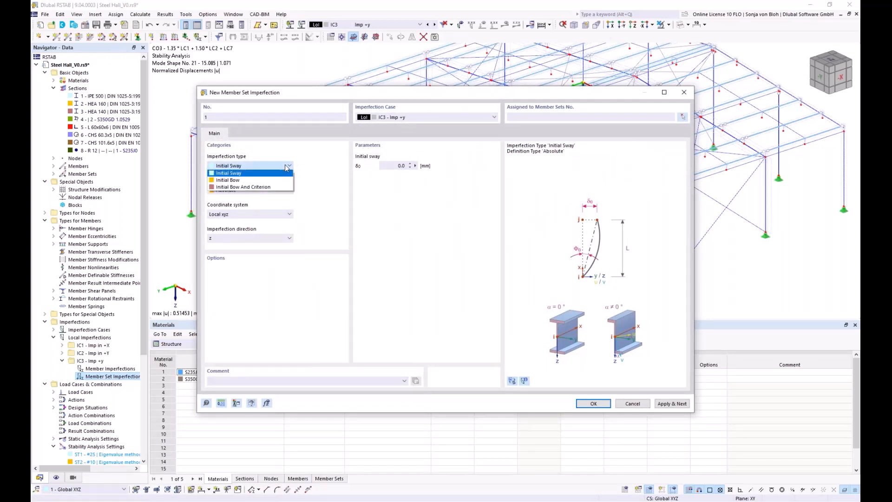
left_click(253, 181)
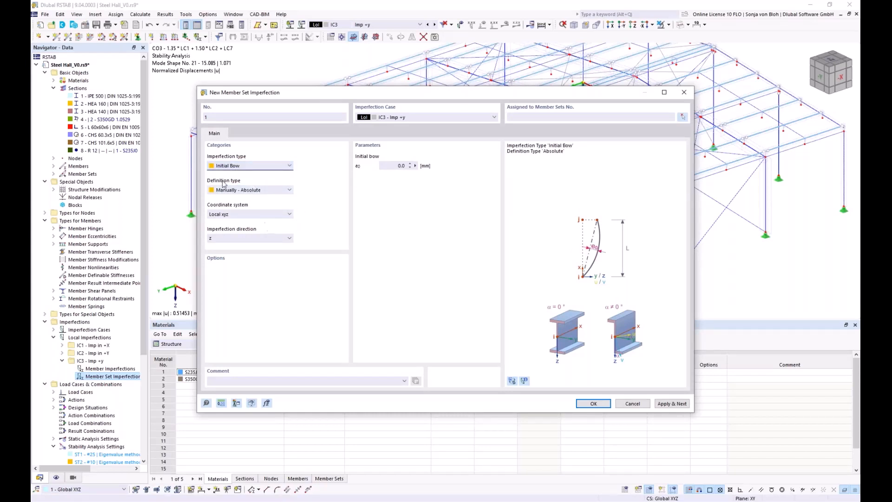
left_click(287, 189)
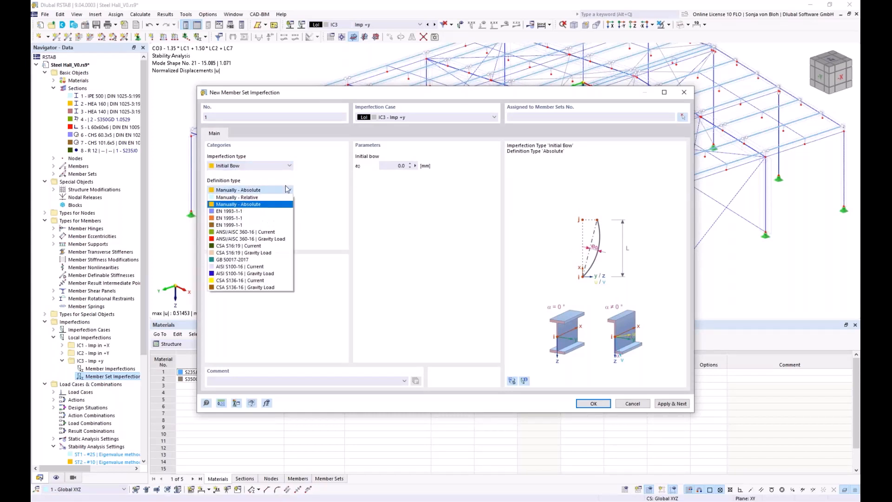
left_click(271, 197)
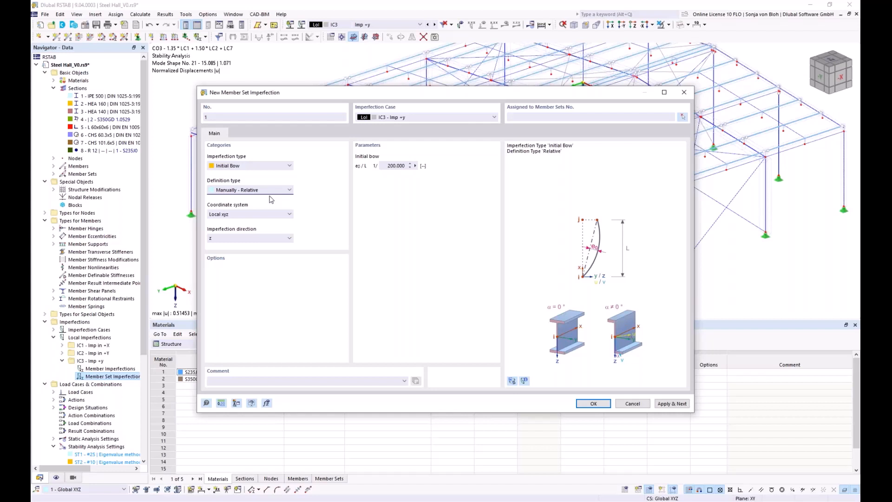
Set the initial bow to 1/250 and the imperfection direction to local y
double_click(392, 166)
type("250")
left_click(288, 238)
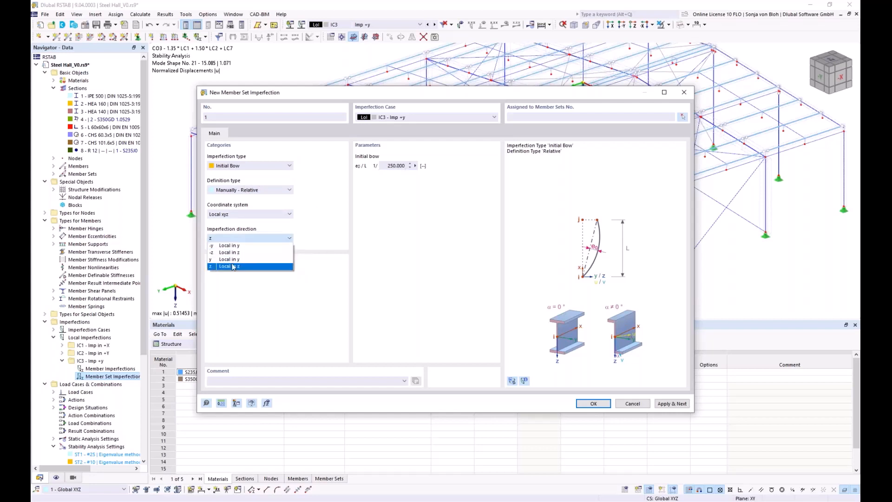
left_click(219, 260)
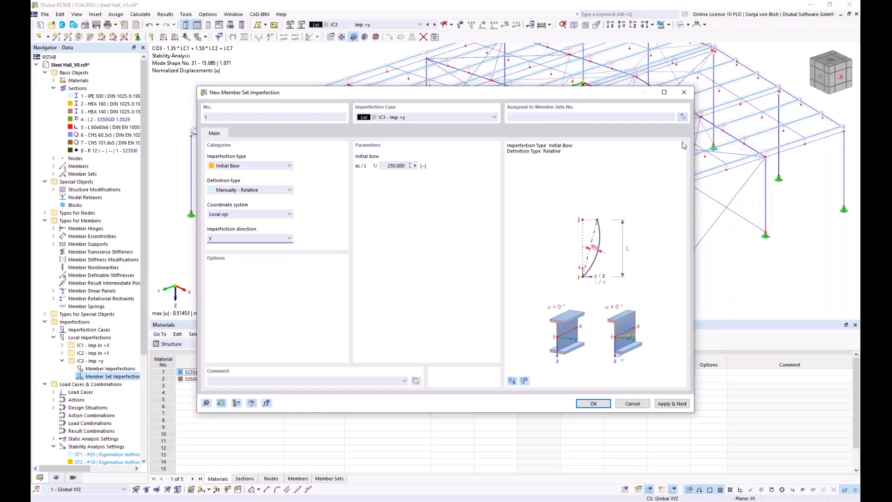
Assign the bow imperfection to purlin member sets 7-76 using the purlin-only visibility, save it, and display the imperfections on the model
left_click(683, 117)
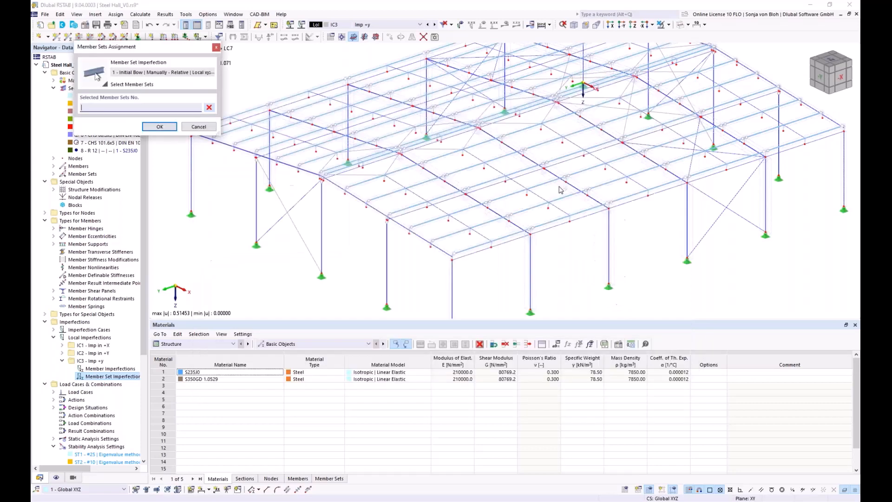
left_click(73, 479)
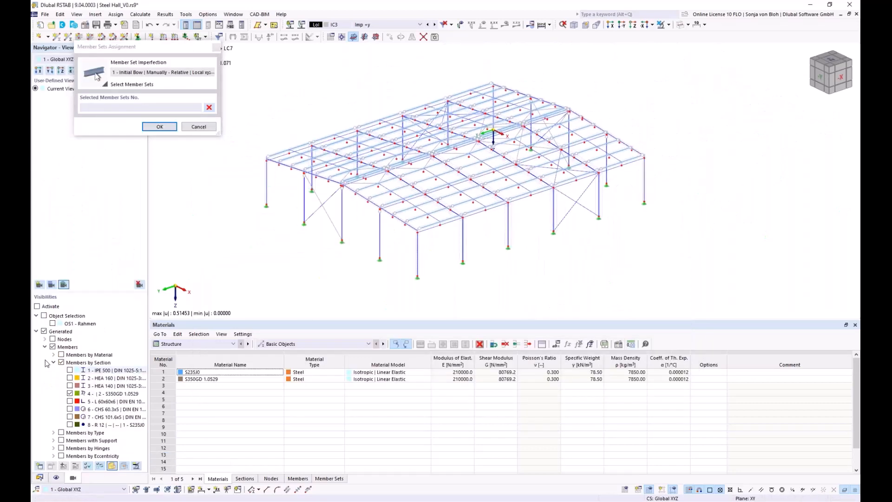
left_click(38, 306)
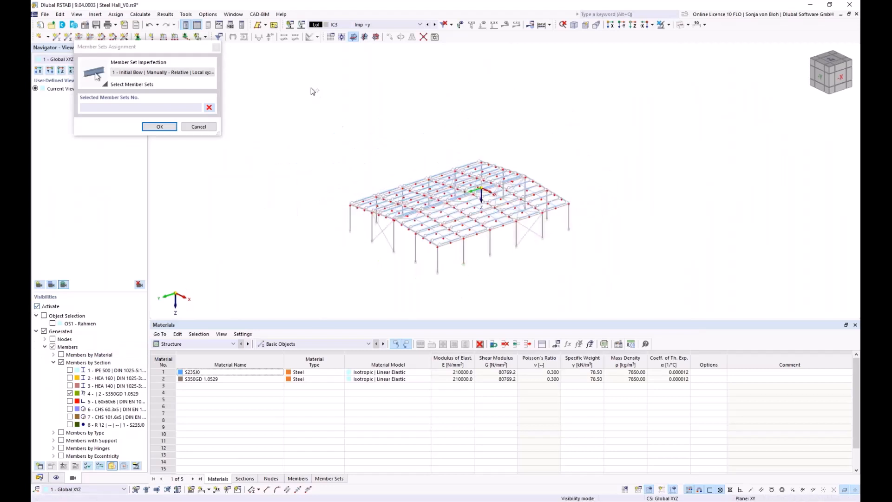
left_click_drag(312, 91, 652, 275)
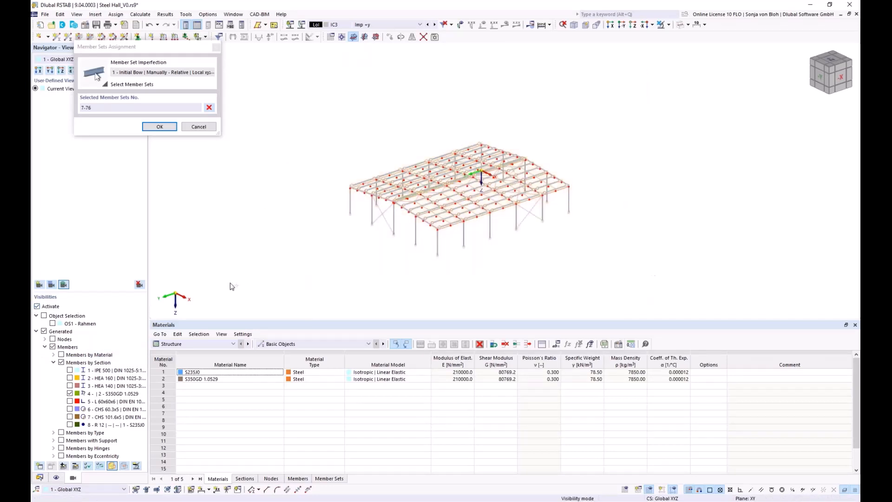
left_click(161, 127)
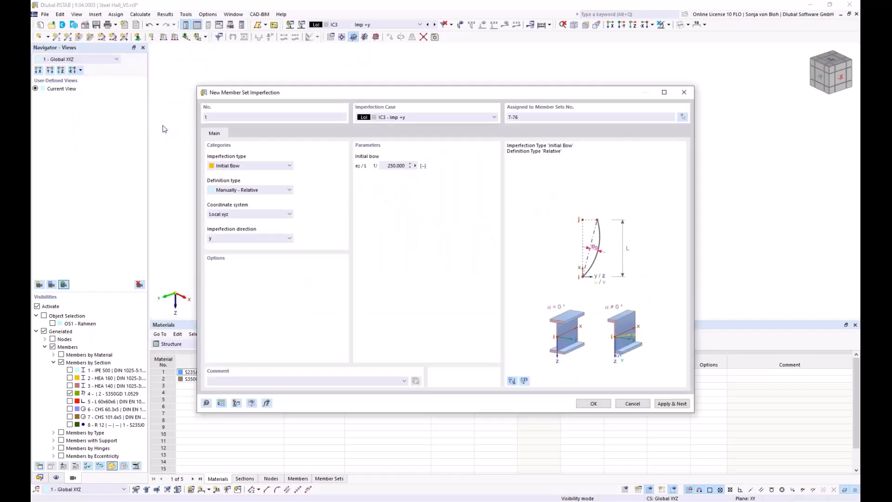
left_click(593, 404)
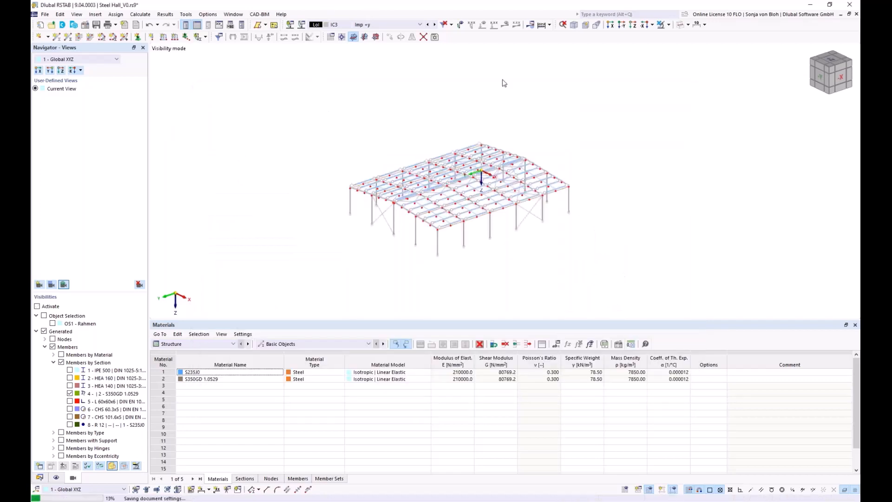
left_click(460, 24)
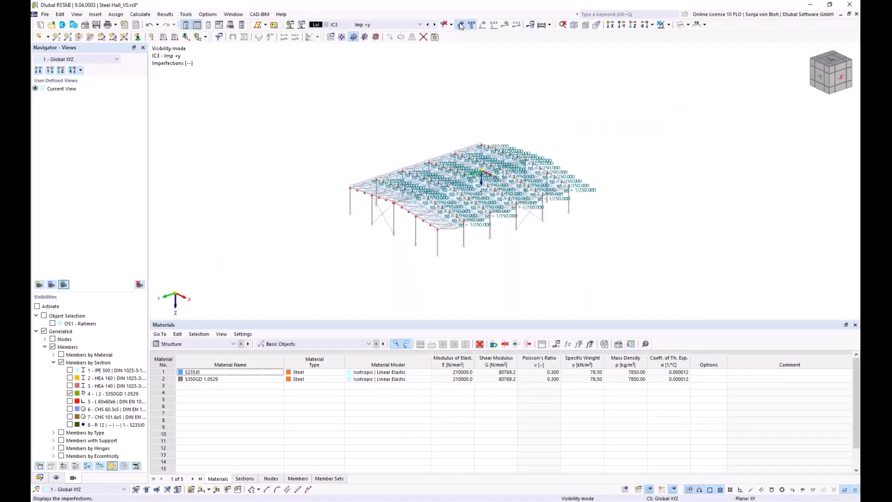
Enlarge the model area above the tables and examine the purlins' bow imperfections up close
scroll(405, 197, "up", 3)
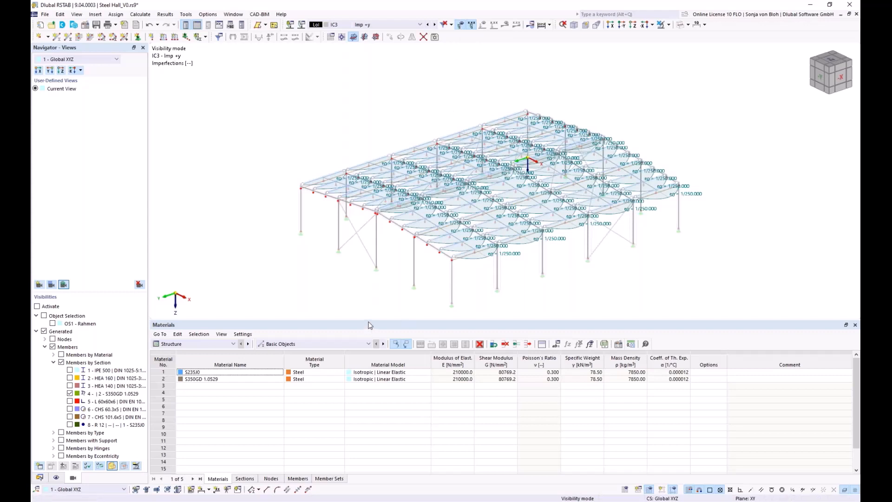
left_click_drag(368, 321, 368, 381)
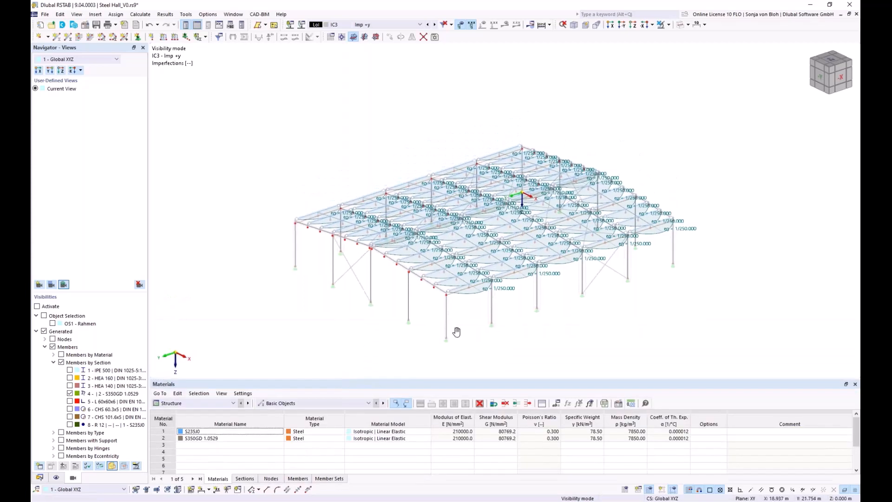
scroll(412, 306, "up", 1)
middle_click_drag(335, 310, 362, 294)
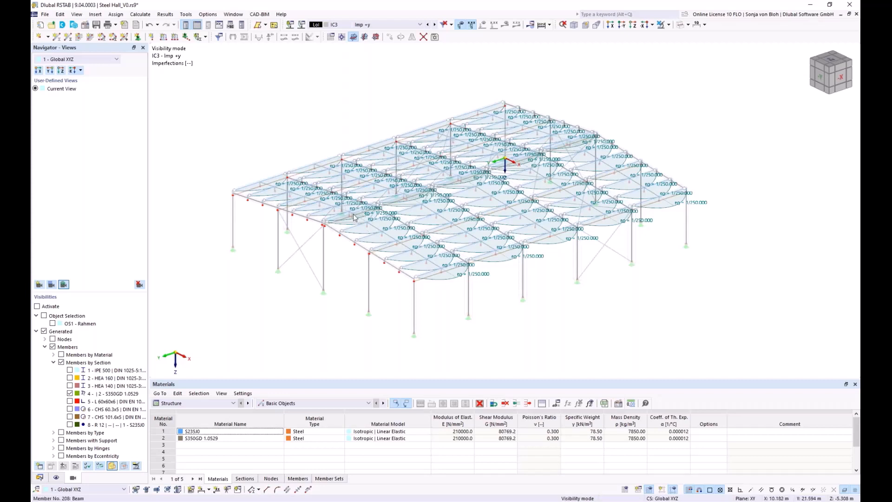
Copy the imperfection case Imp +y, name the copy "Imp -y", and save it
left_click(37, 477)
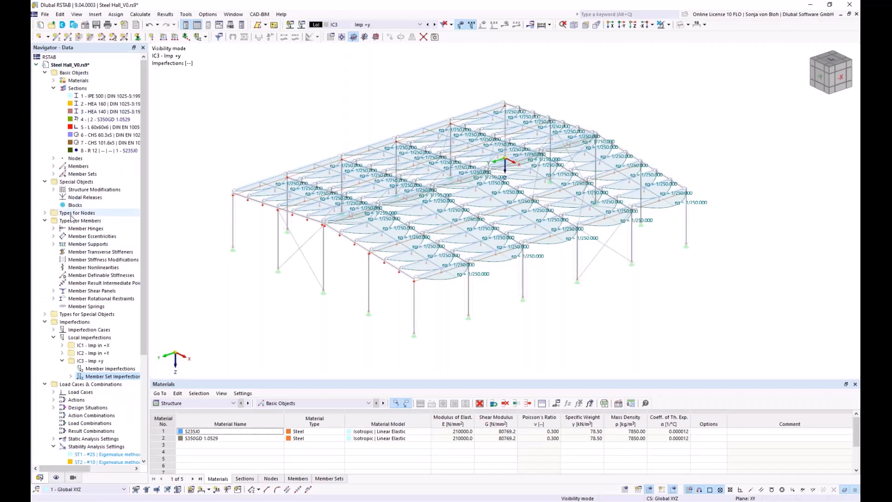
left_click(54, 330)
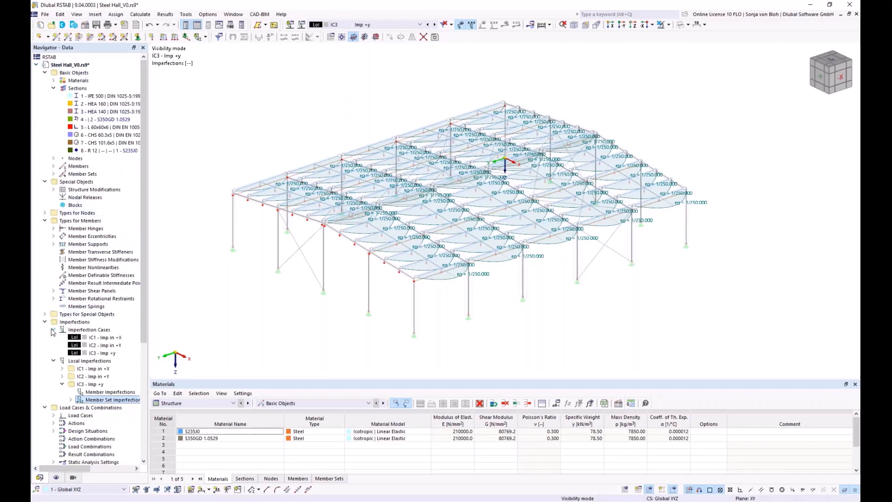
double_click(99, 353)
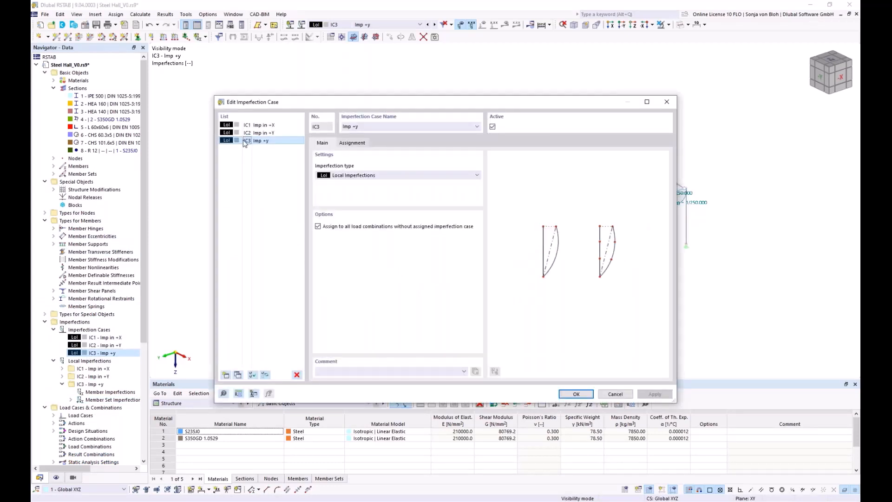
left_click(238, 375)
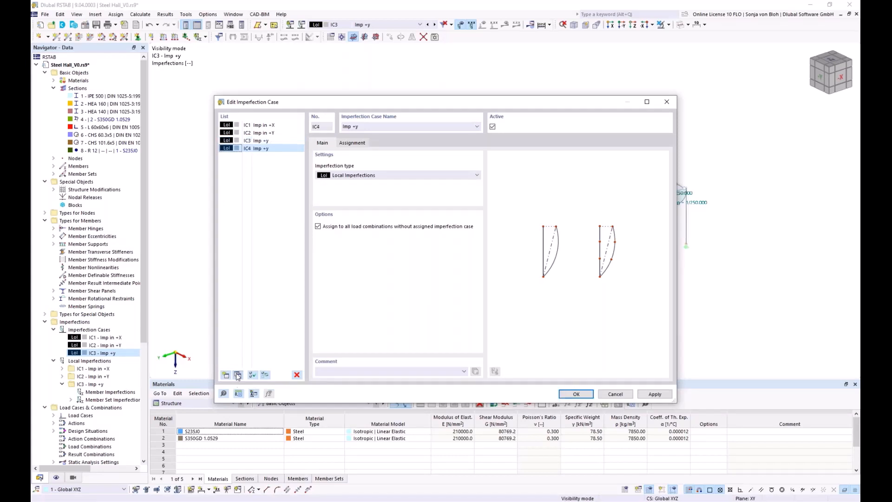
left_click(356, 126)
key("BackSpace")
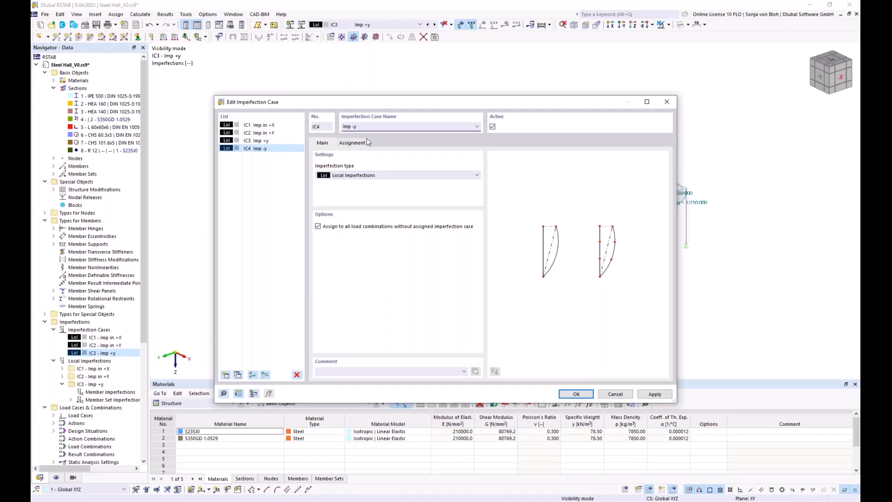
left_click(578, 394)
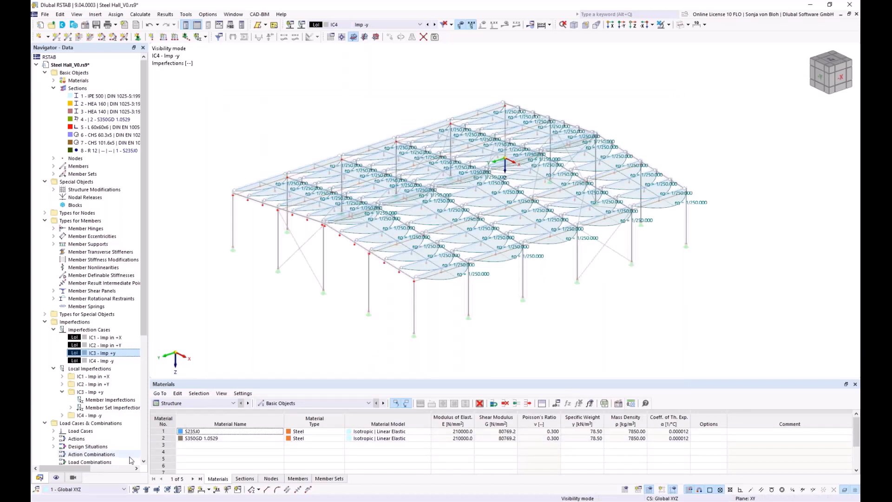
Change the direction of the member set initial bow in case Imp -y to -y and save it
left_click(62, 415)
left_click(71, 430)
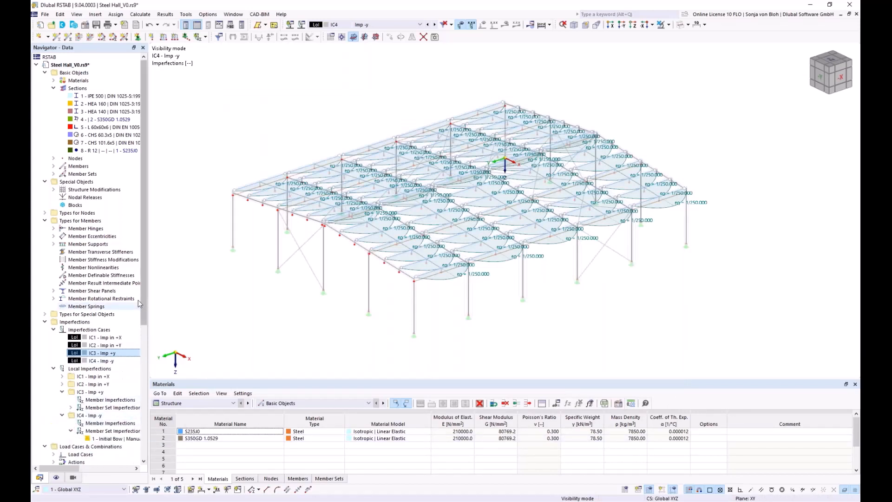
scroll(138, 300, "down", 4)
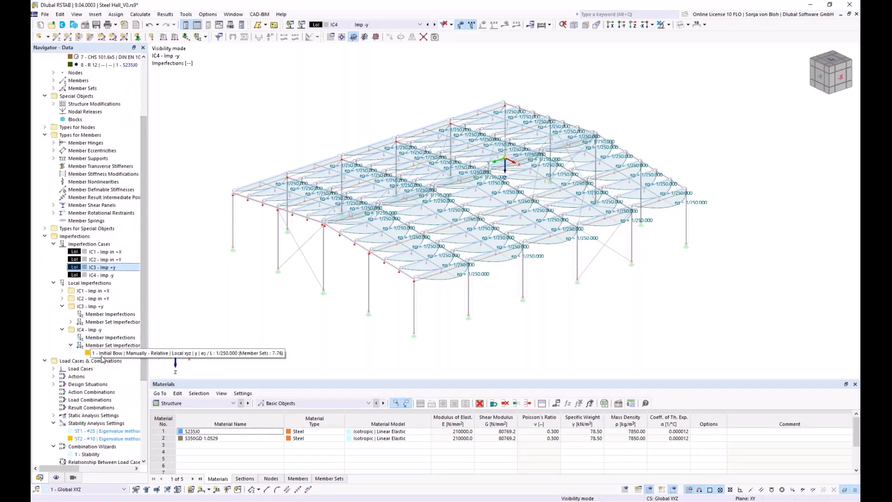
double_click(106, 353)
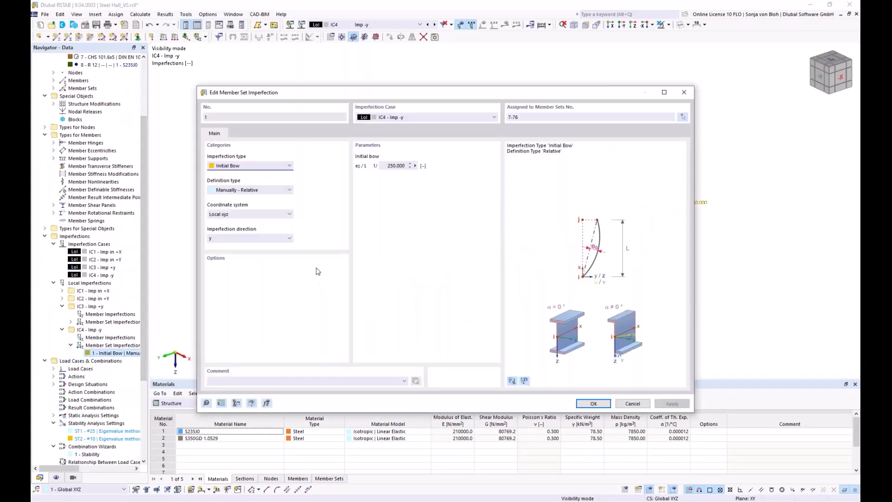
left_click(259, 238)
left_click(246, 249)
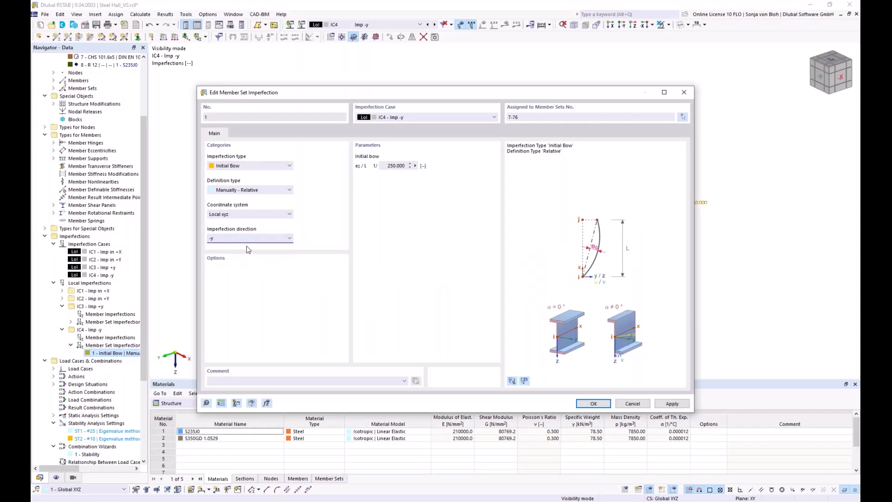
left_click(586, 403)
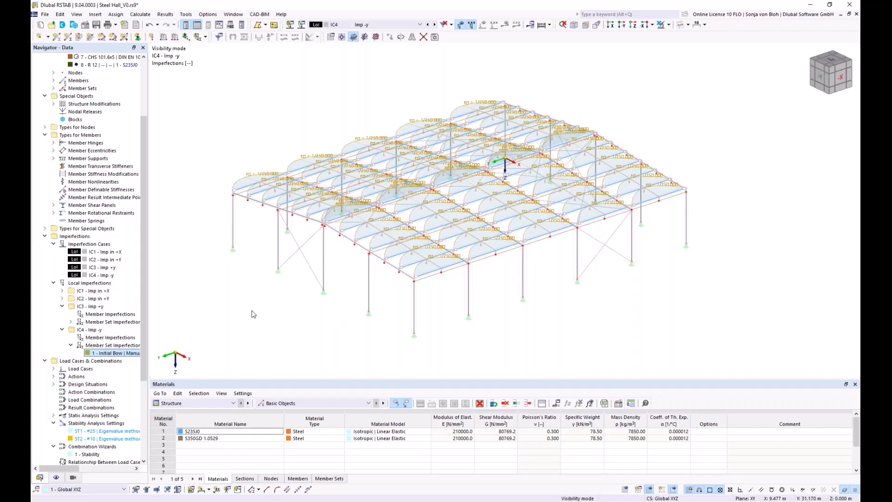
Start a new imperfection case of type Group of Imperfection Cases and add a second row to its case list
double_click(93, 252)
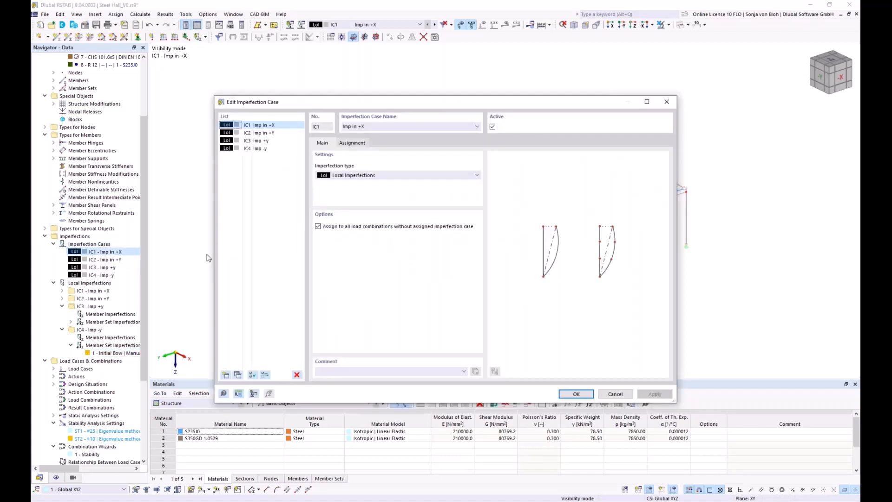
left_click(225, 374)
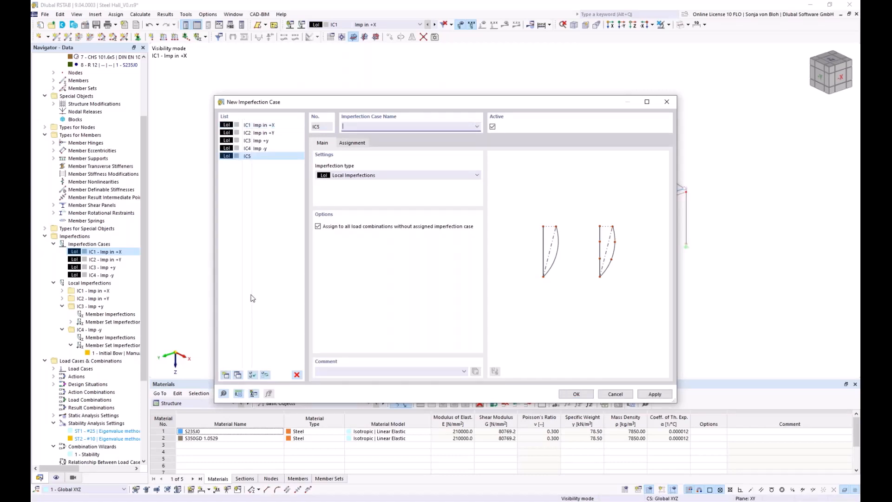
left_click(377, 177)
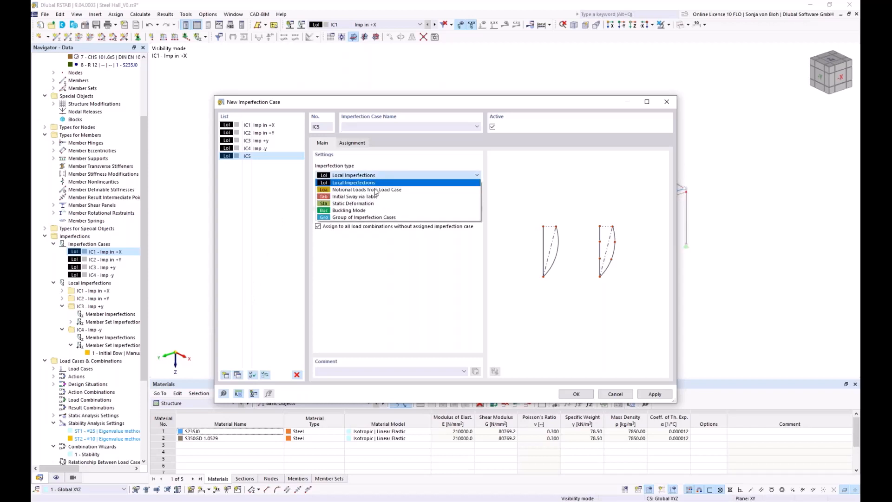
left_click(358, 218)
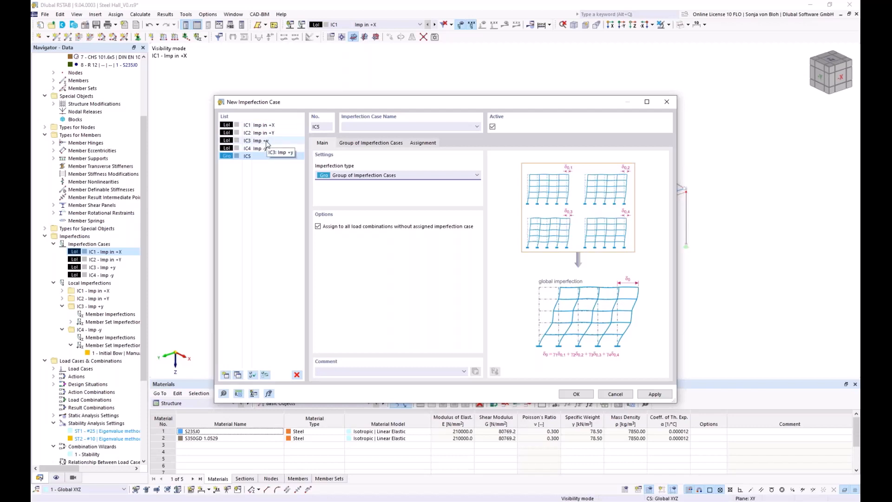
left_click(363, 144)
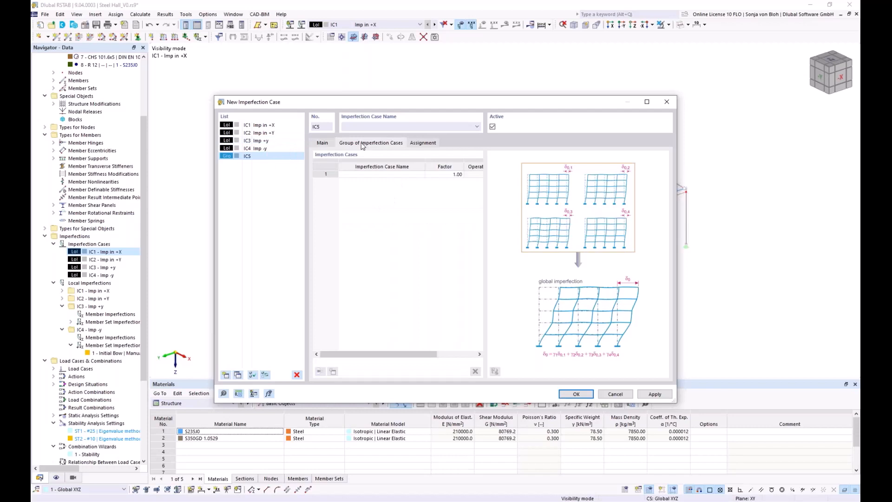
left_click(374, 175)
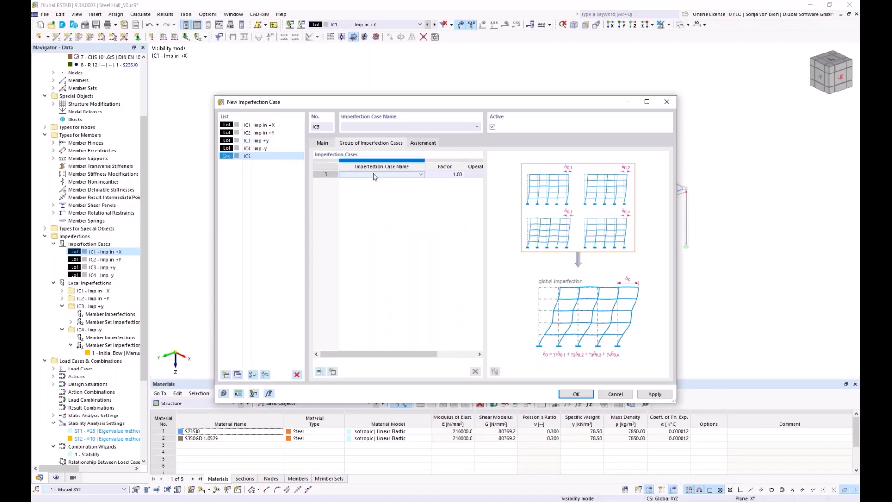
left_click(333, 371)
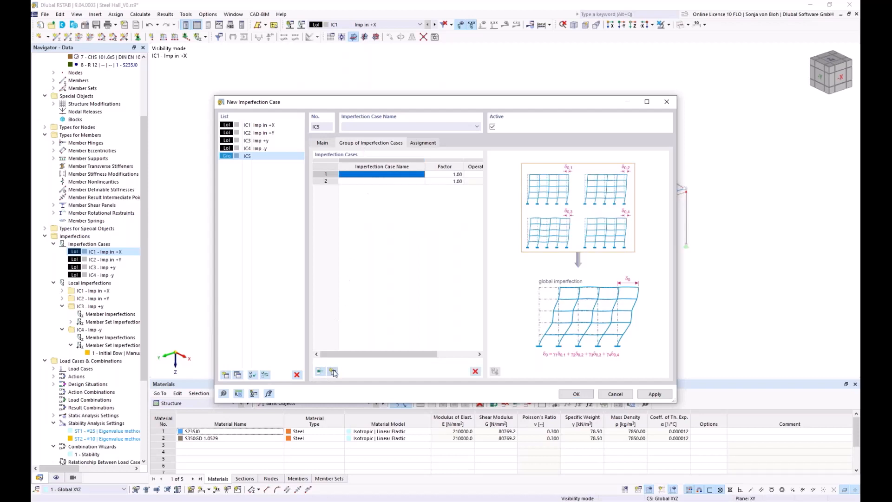
Set IC1 - Imp in +X as the first entry of the group and link it with the operator "and"
left_click(347, 175)
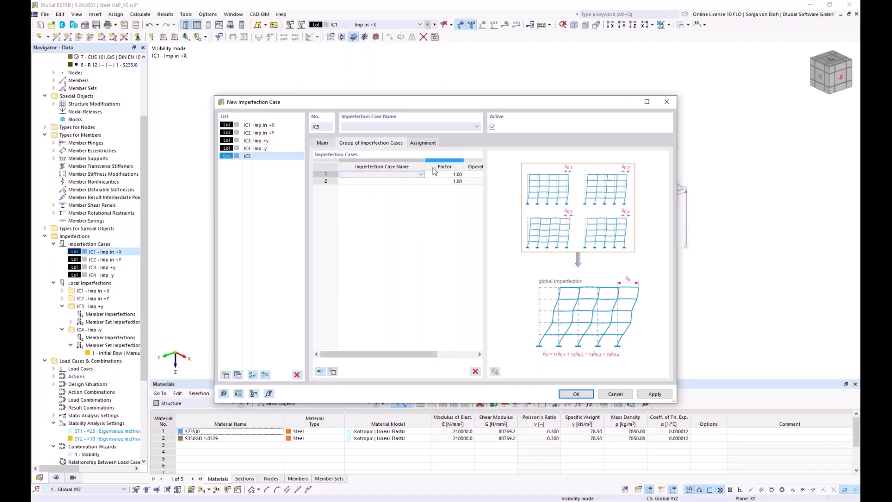
left_click(420, 175)
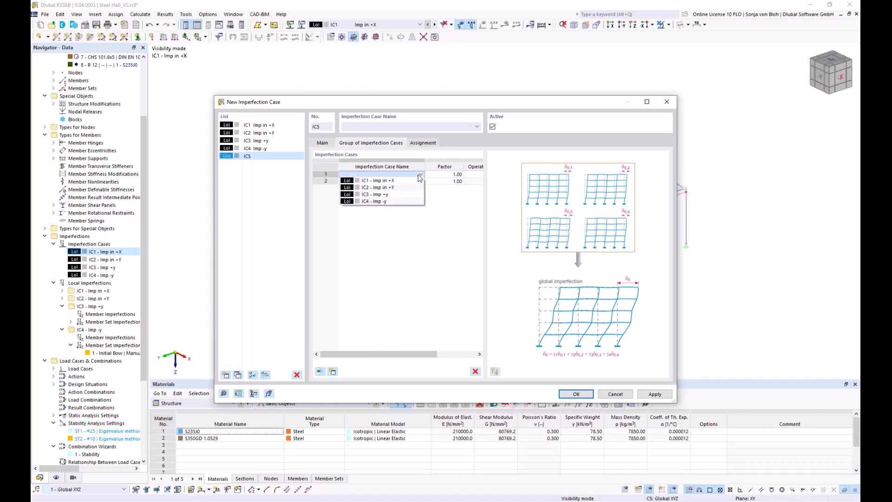
left_click(377, 181)
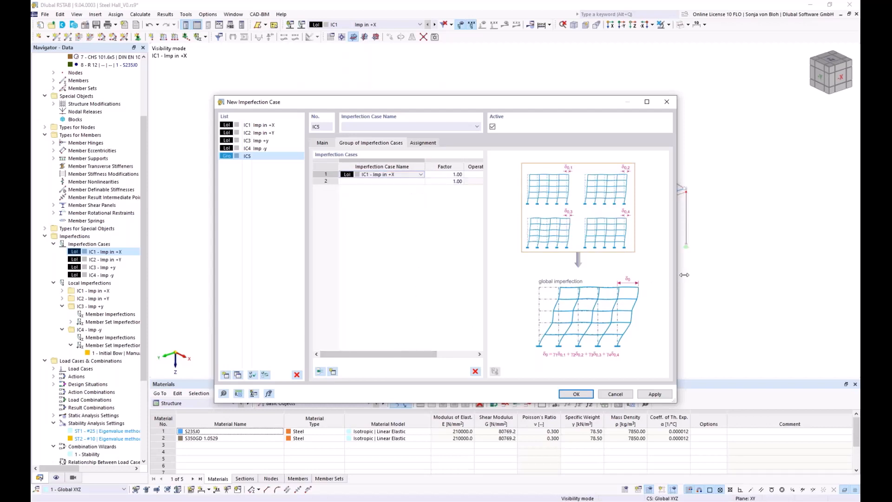
left_click_drag(684, 275, 792, 275)
left_click(478, 176)
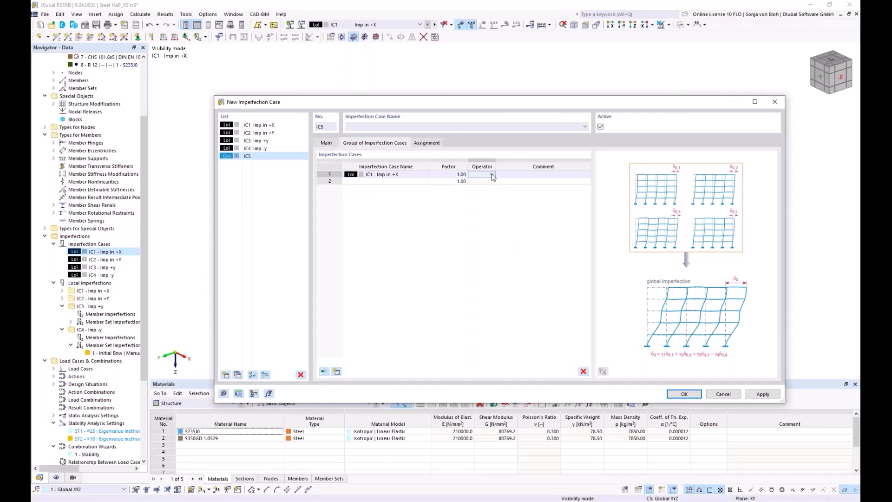
left_click(492, 175)
left_click(482, 185)
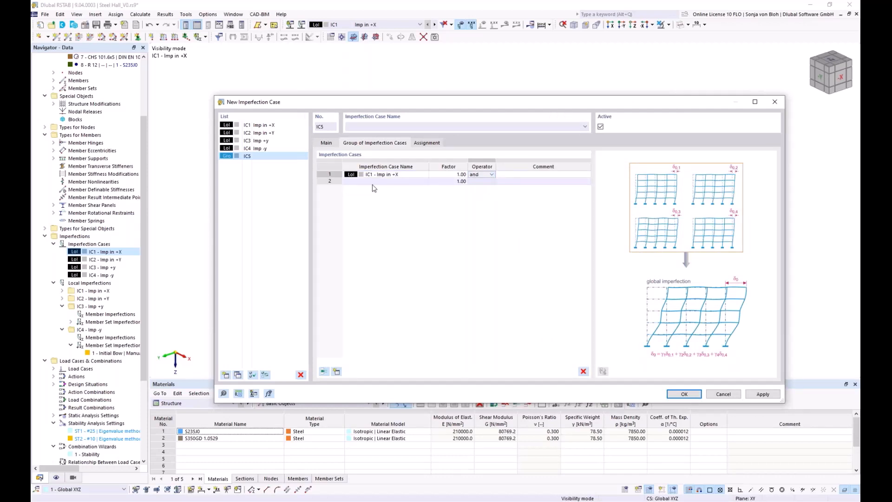
Set IC3 - Imp +y as the group's second entry and name the case "Imp +X +y"
left_click(374, 182)
left_click(424, 181)
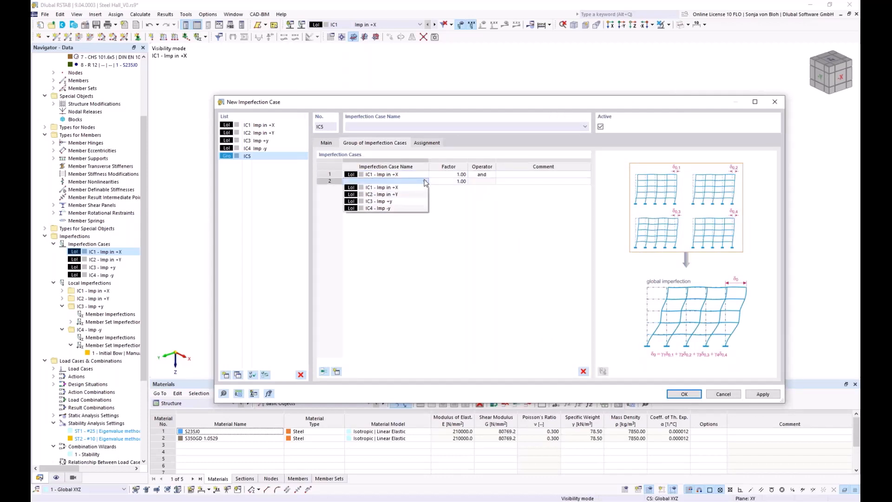
left_click(401, 202)
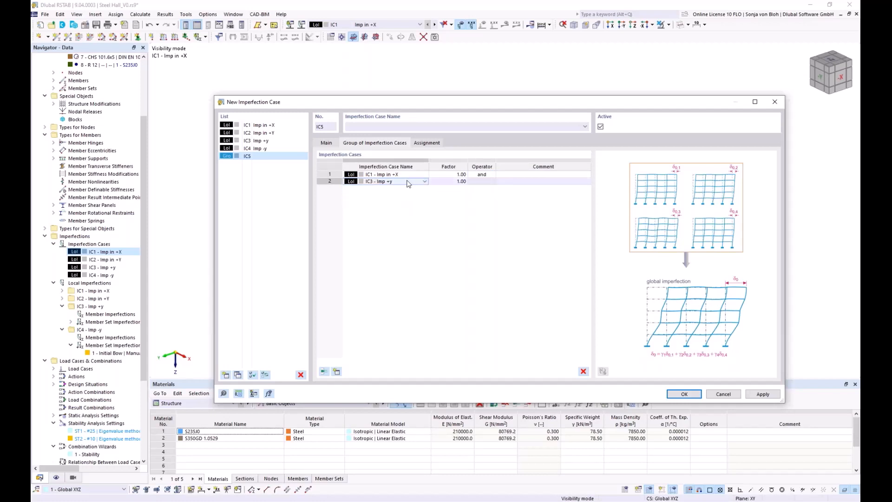
left_click(370, 127)
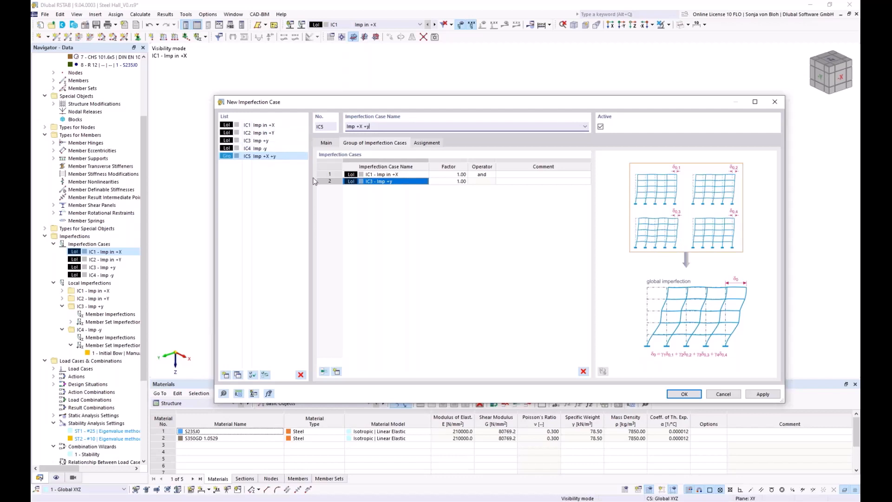
Copy the group case Imp +X +y and name the copy "Imp +X -y"
left_click(255, 159)
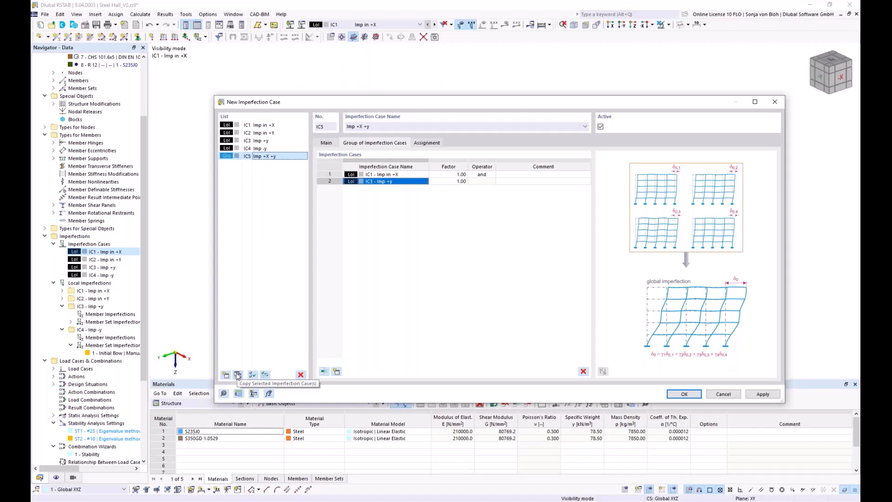
left_click(237, 374)
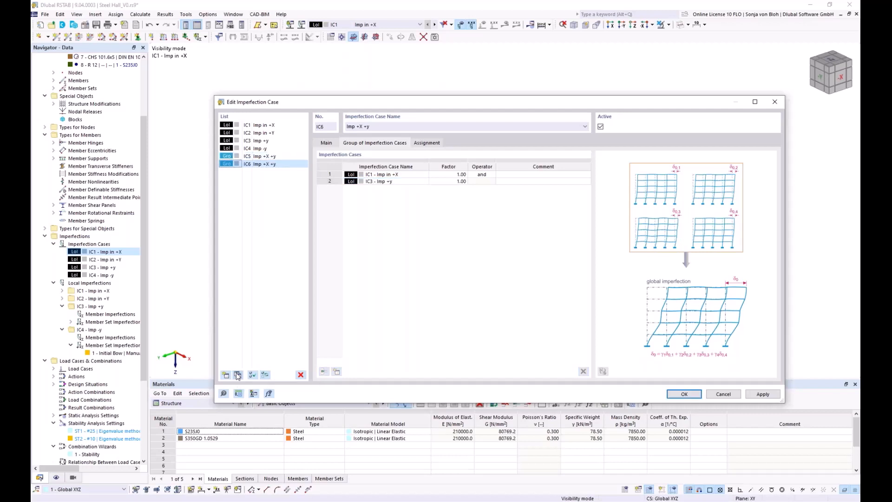
left_click(366, 127)
key("BackSpace")
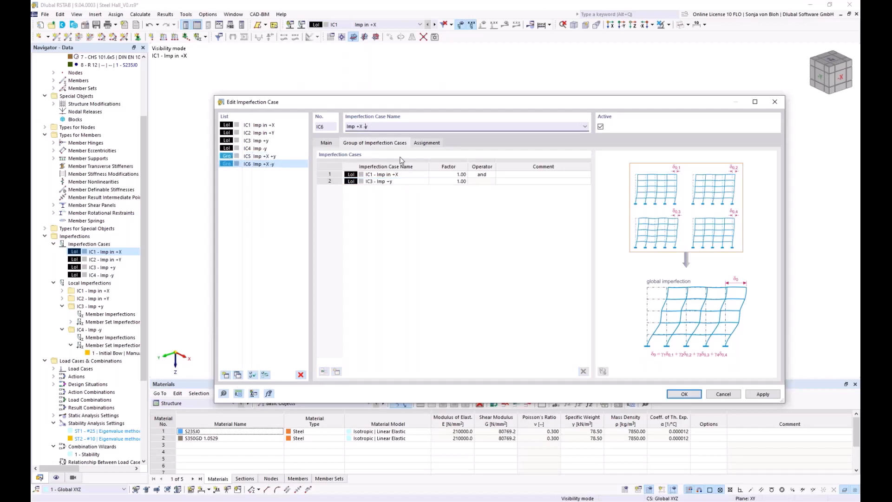
Replace the second entry of group case Imp +X -y with IC4 - Imp -y
left_click(400, 182)
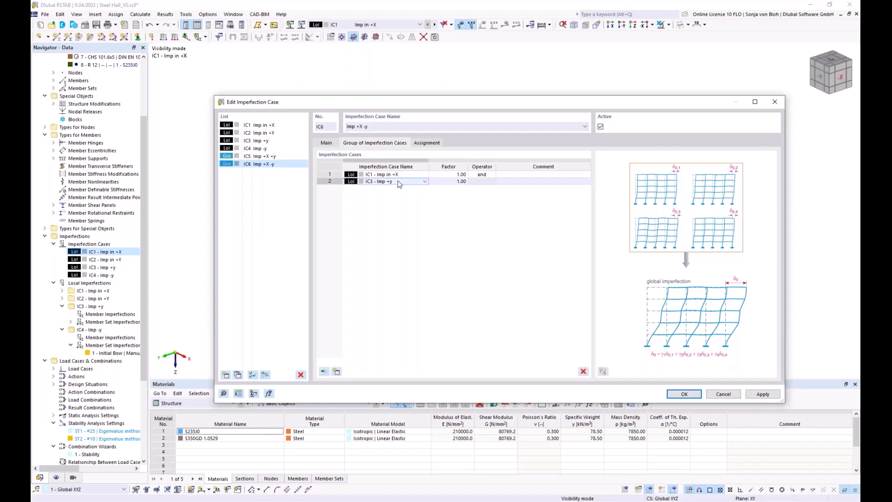
left_click(424, 181)
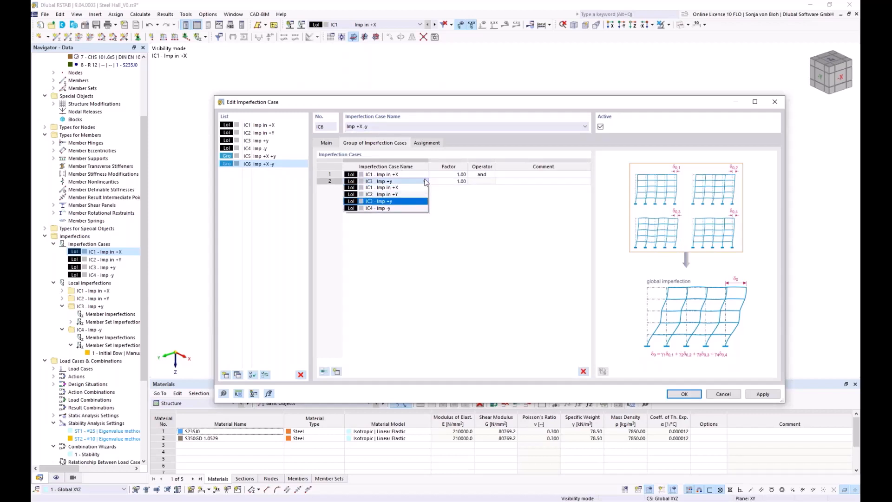
left_click(396, 210)
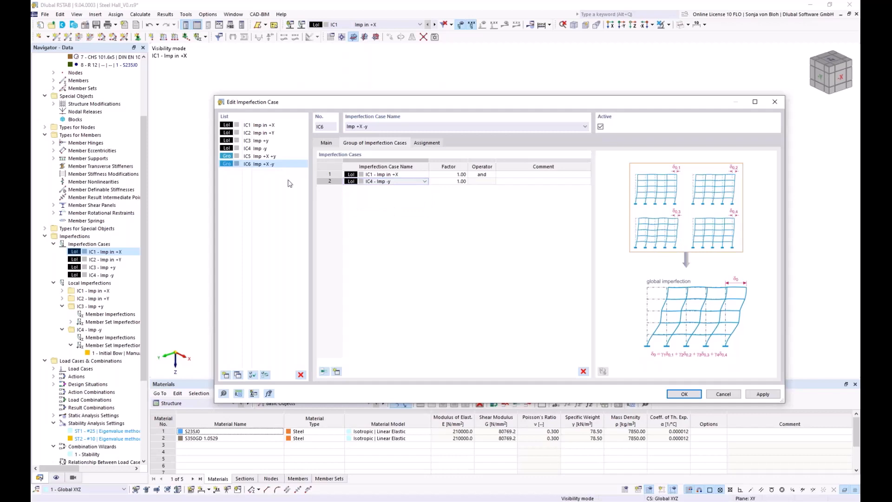
Copy the group cases Imp +X +y and Imp +X -y together and name the first copy "Imp +Y +y"
left_click(277, 157)
left_click(264, 164, "ctrl")
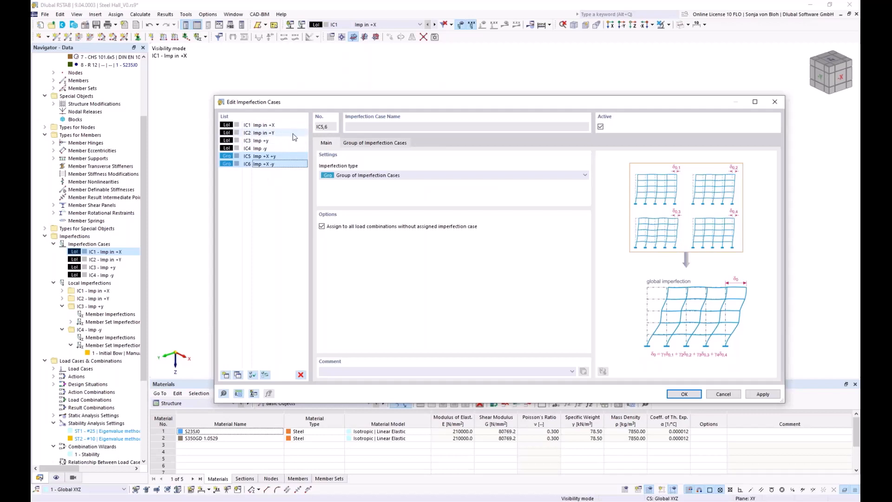
left_click(236, 376)
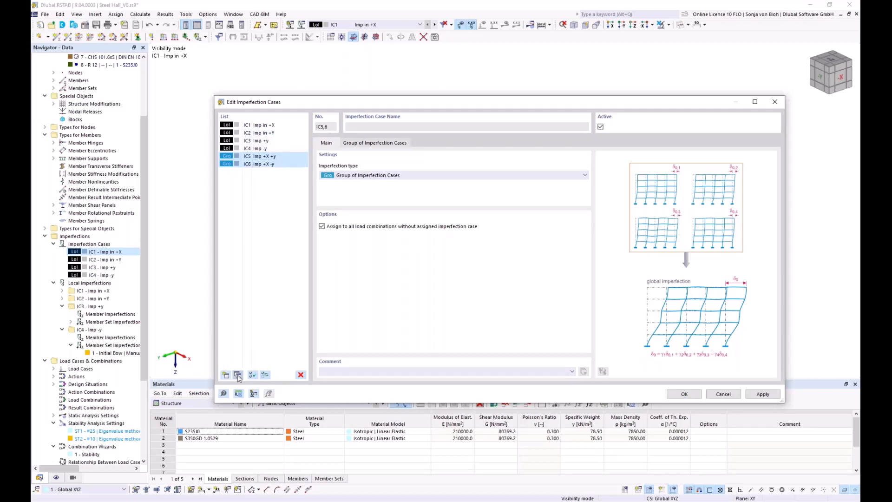
left_click(360, 126)
key("Delete")
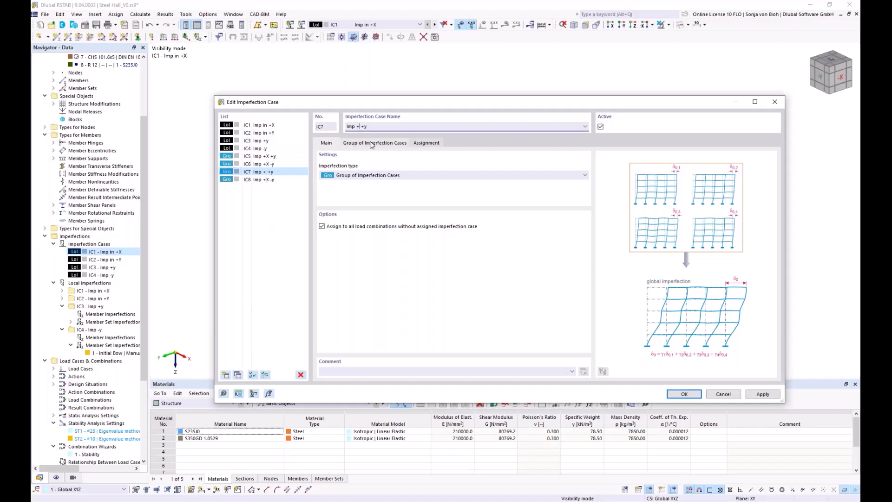
type("Y")
Replace the first entry of group case Imp +Y +y with IC2 - Imp in +Y
left_click(371, 144)
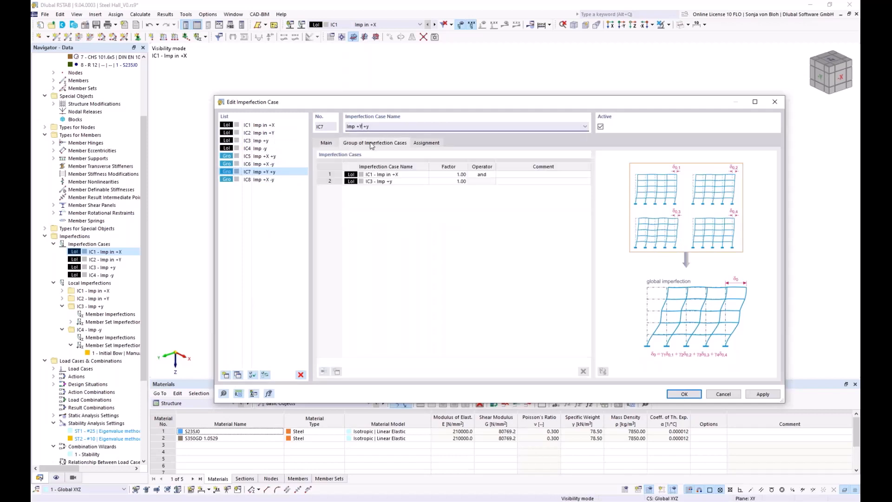
left_click(425, 175)
left_click(425, 176)
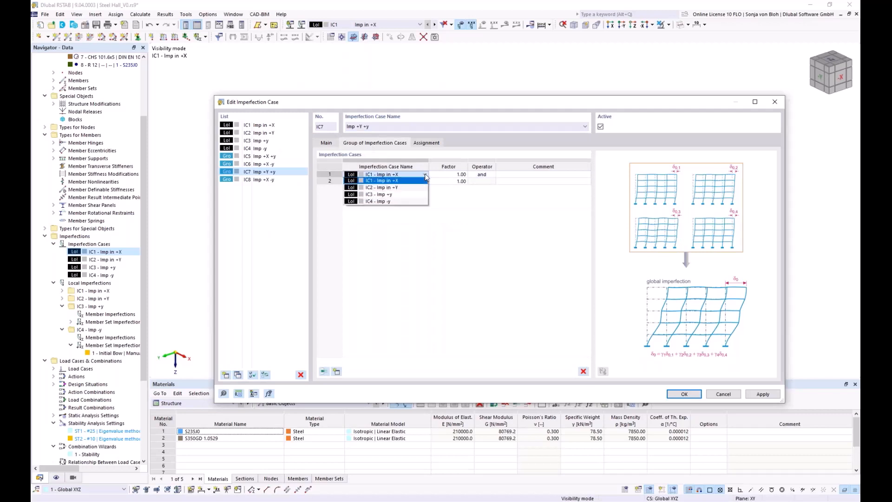
left_click(414, 188)
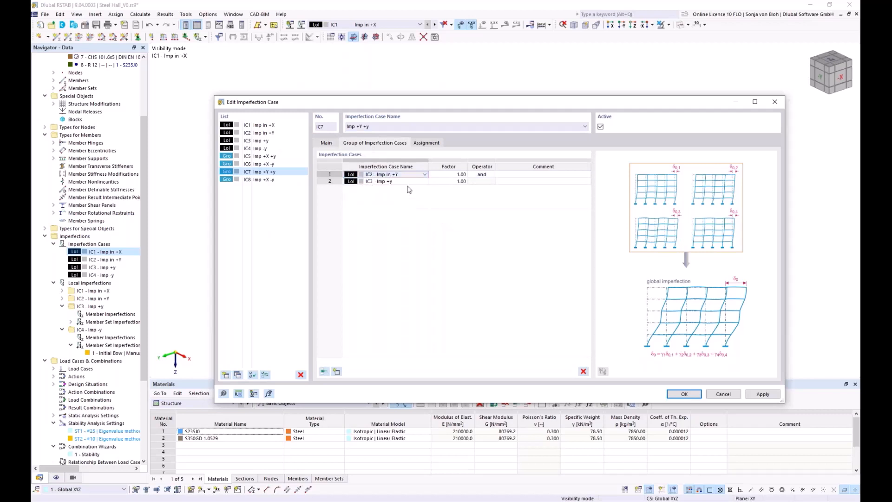
Rename the second copied group case as "Imp +Y -y" and replace its first entry with IC2 - Imp in +Y
left_click(263, 179)
double_click(360, 126)
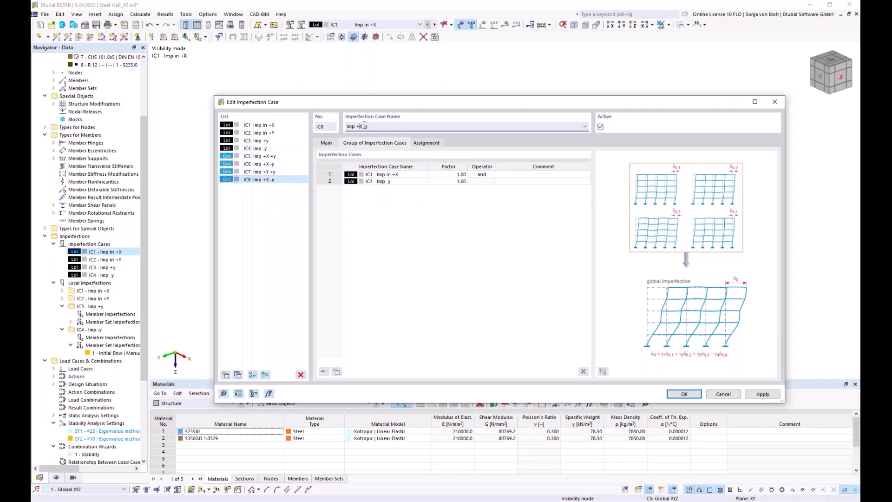
type("Y")
left_click(424, 176)
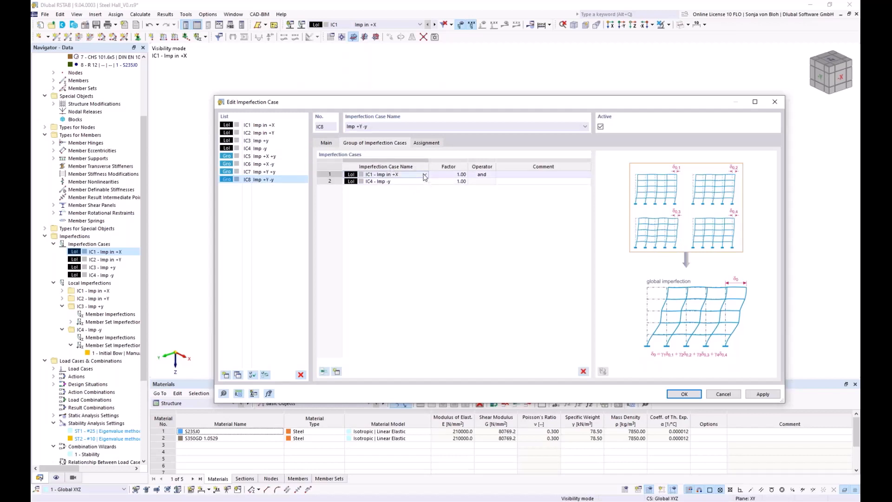
left_click(424, 174)
left_click(391, 187)
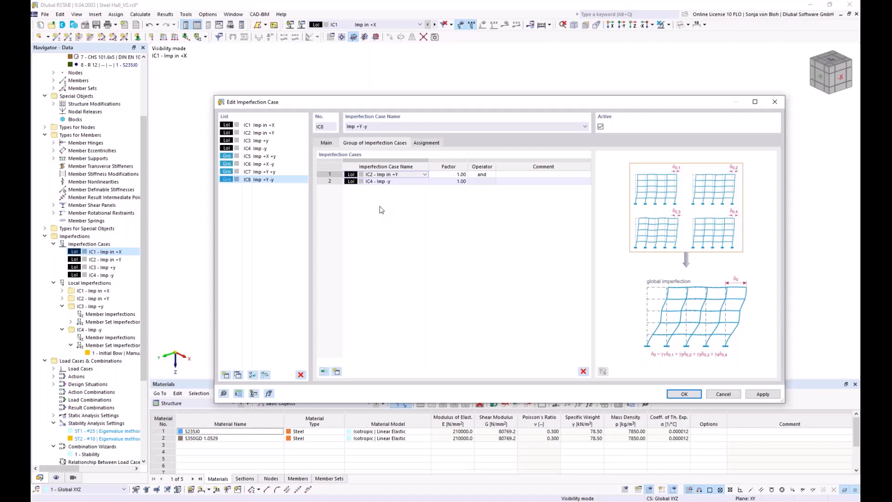
Deactivate the local imperfection cases IC1 to IC4 together and accept the imperfection case definitions
left_click(268, 127)
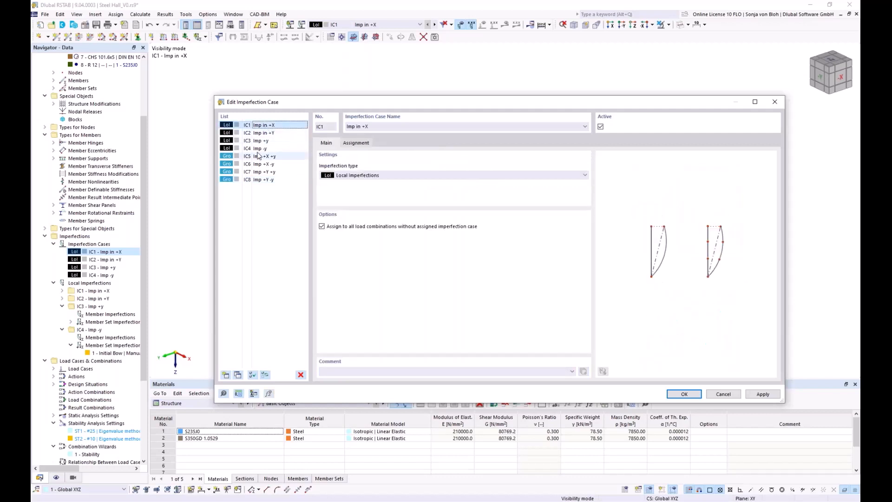
left_click(258, 149, "shift")
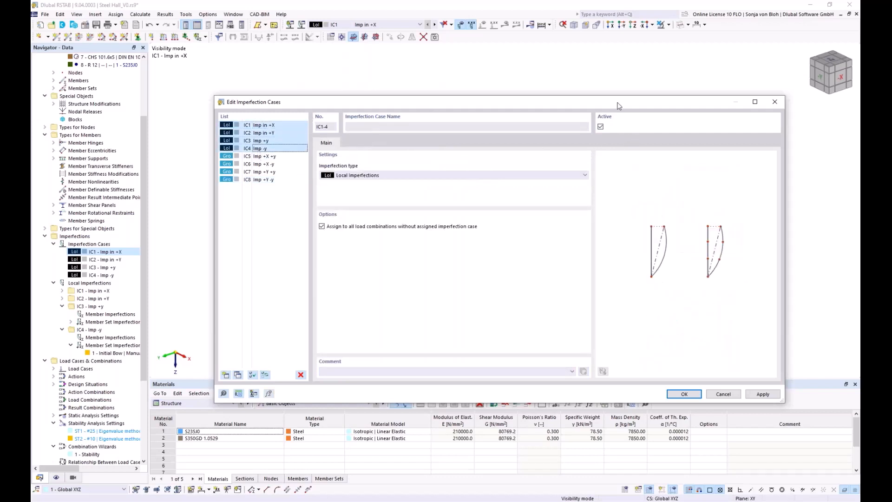
left_click(600, 126)
left_click(684, 393)
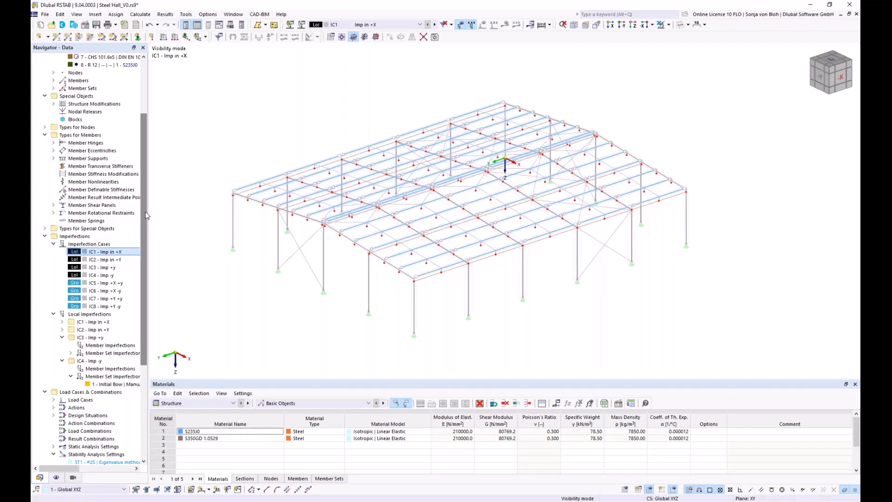
Copy the Stability combination wizard and name the copy "Design"
scroll(145, 239, "down", 1)
left_click_drag(146, 239, 155, 319)
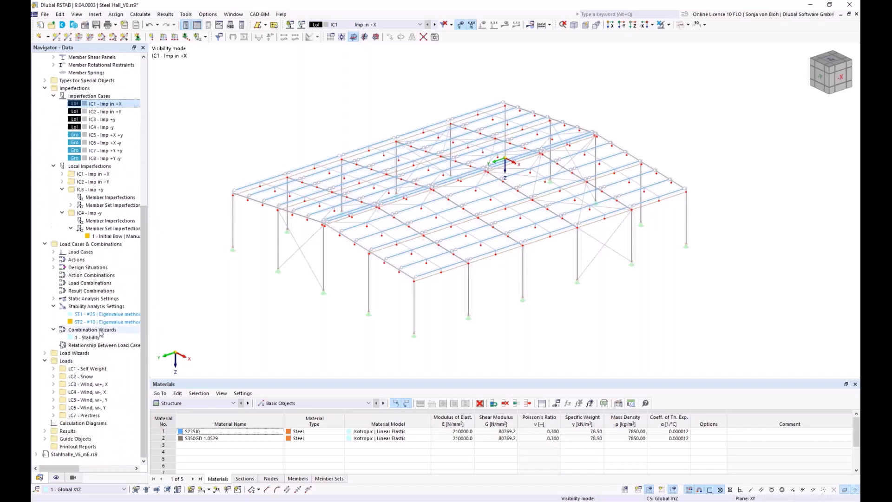
double_click(90, 338)
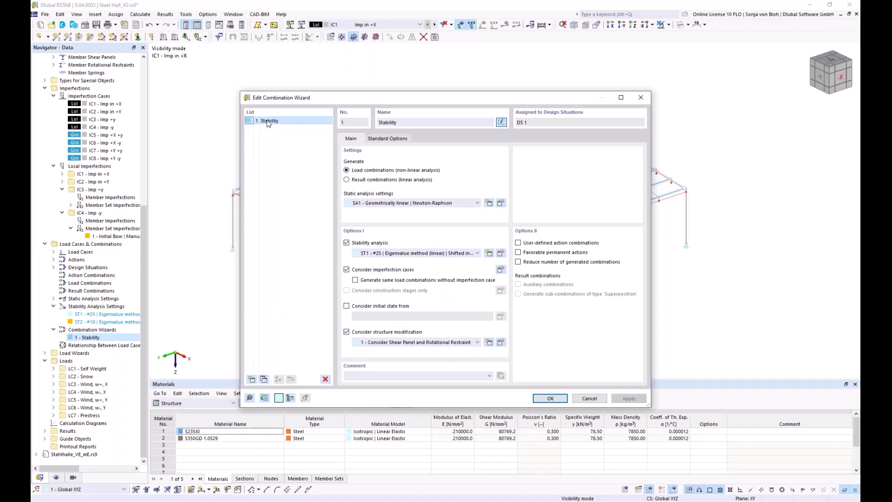
left_click(267, 378)
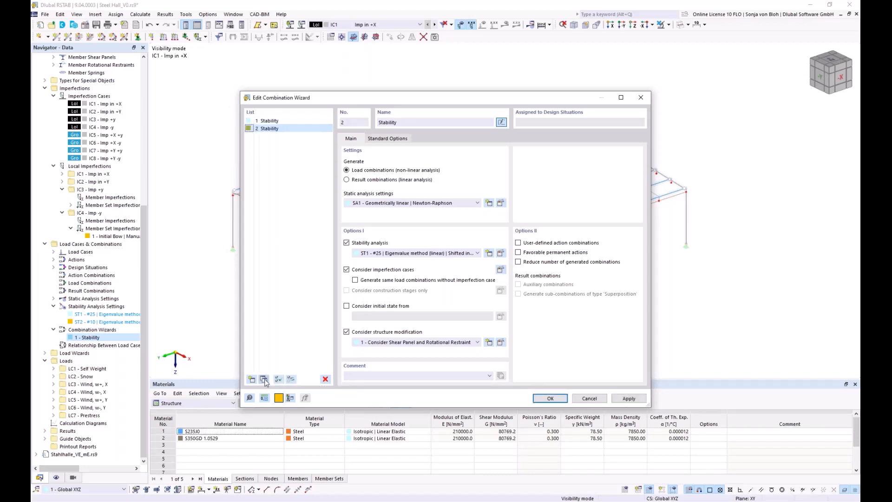
left_click(410, 123)
left_click_drag(399, 122, 354, 124)
type("Design")
Set the Design wizard to static analysis settings SA2 - Second-order (P-Δ), switch off its stability analysis and accept
left_click(477, 203)
left_click(394, 218)
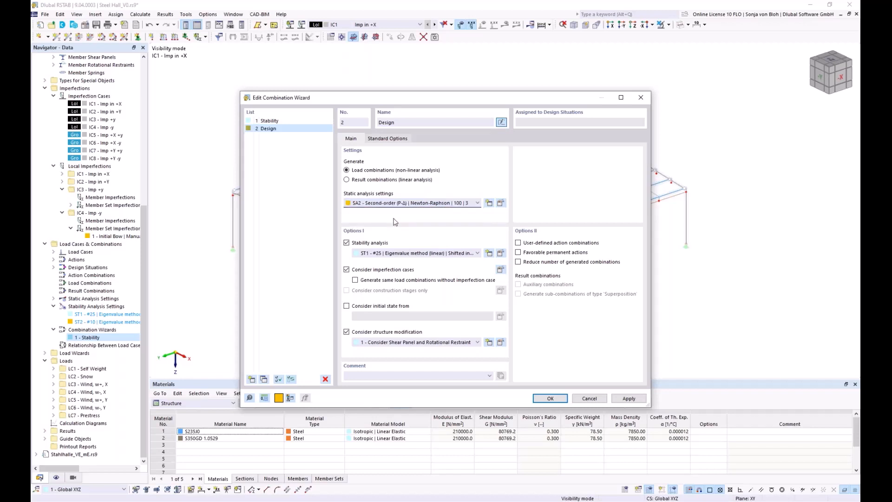
left_click(346, 242)
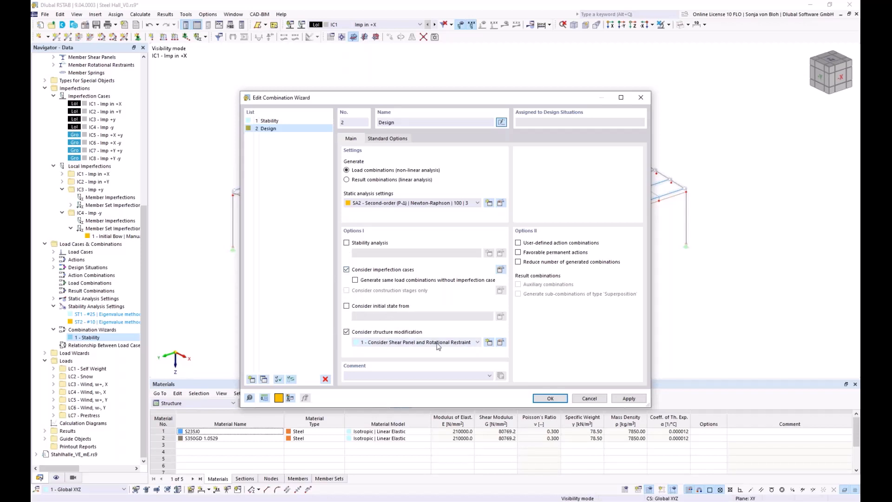
left_click(550, 398)
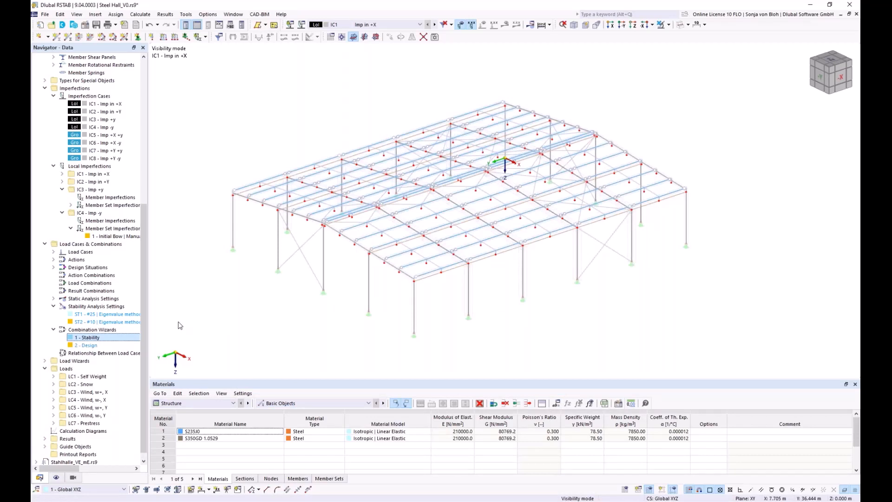
Assign combination wizard 2 - Design to design situation DS1, generate the load combinations and accept them
right_click(94, 269)
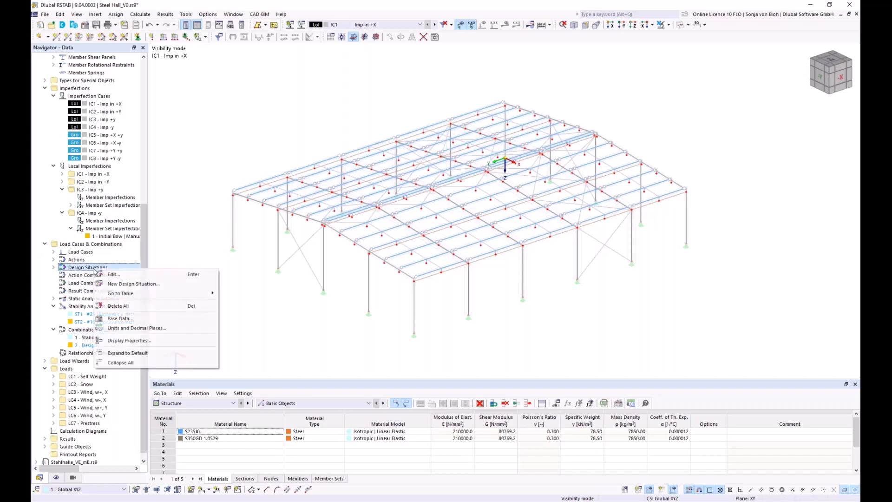
left_click(114, 274)
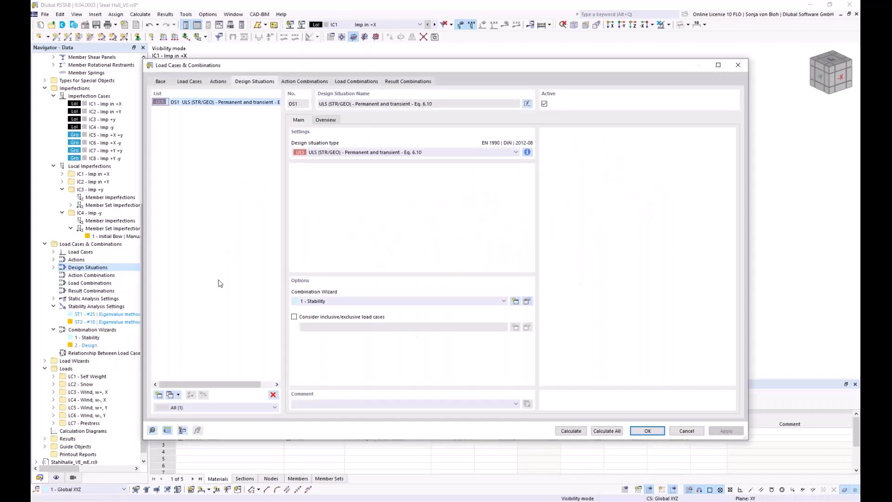
left_click(503, 301)
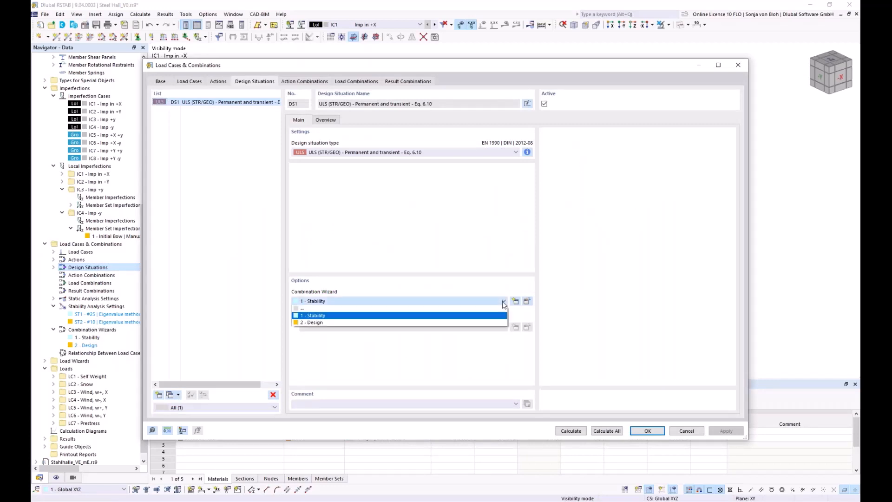
left_click(333, 322)
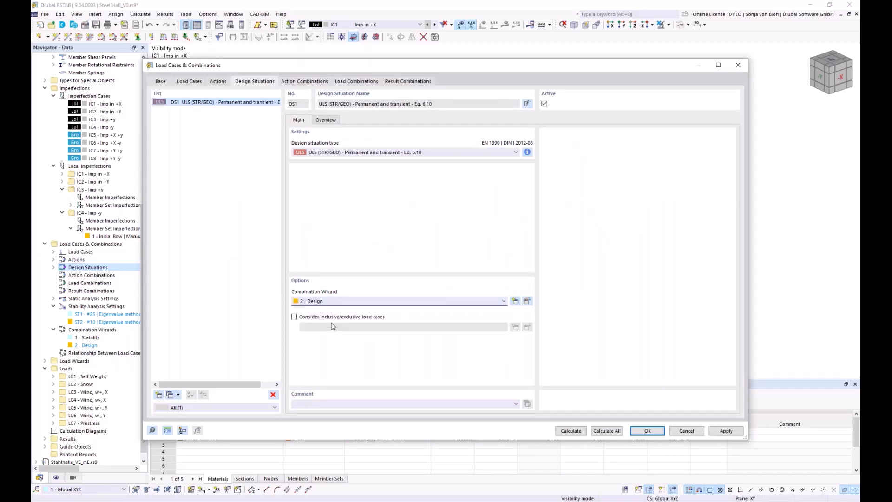
left_click(357, 82)
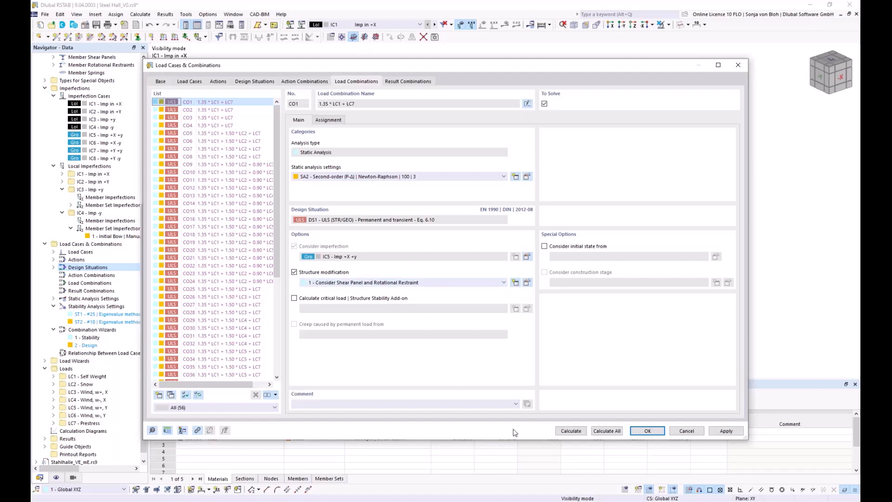
left_click(634, 432)
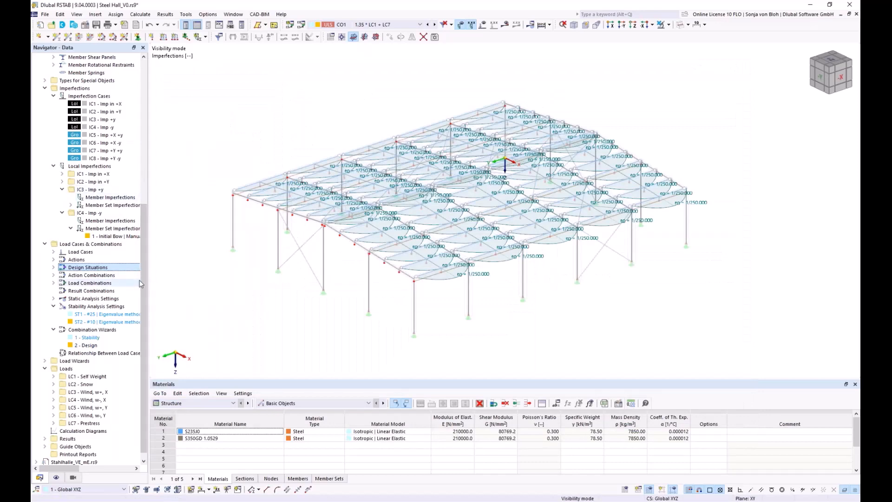
Activate the Steel Design add-on in the model's base data
left_click_drag(144, 275, 161, 106)
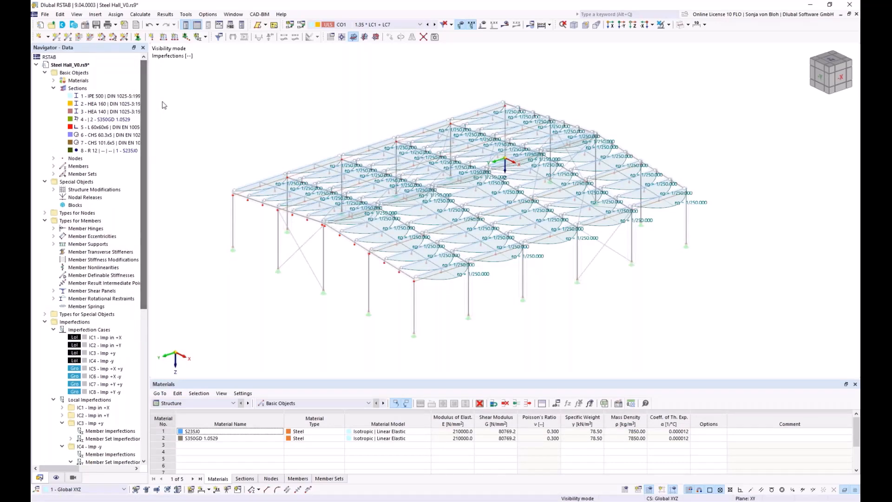
right_click(76, 73)
left_click(103, 79)
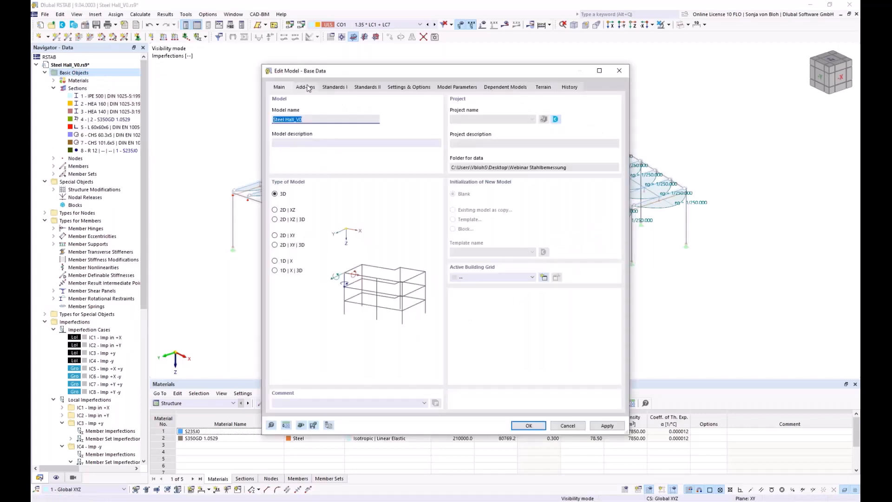
left_click(306, 87)
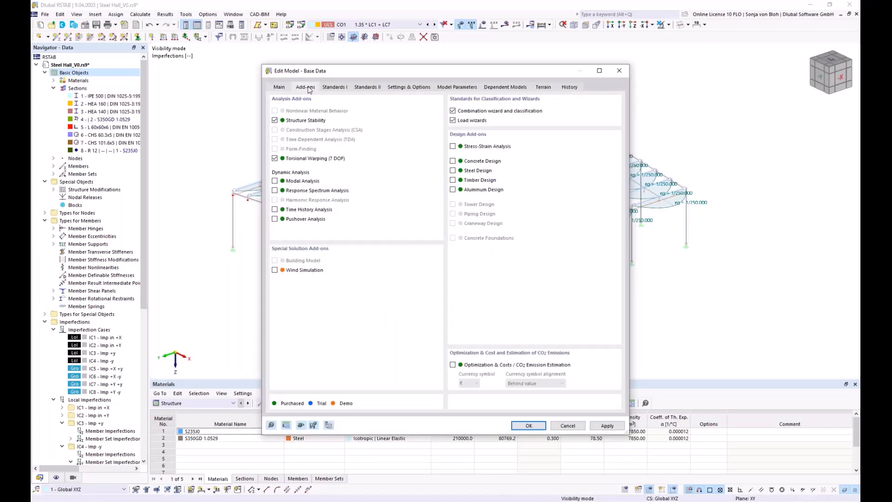
left_click(452, 170)
Set the national annex for EN 1993 steel design to DIN | 2020-11 and accept the base data
left_click(332, 88)
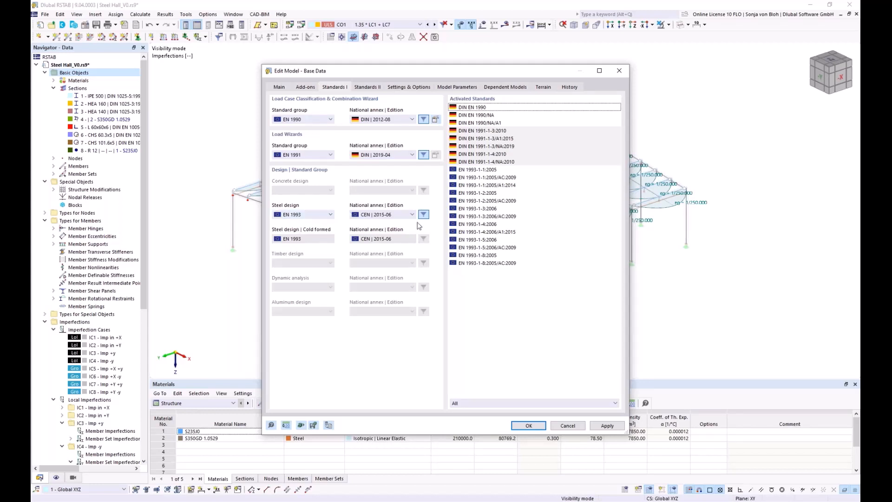
left_click(412, 214)
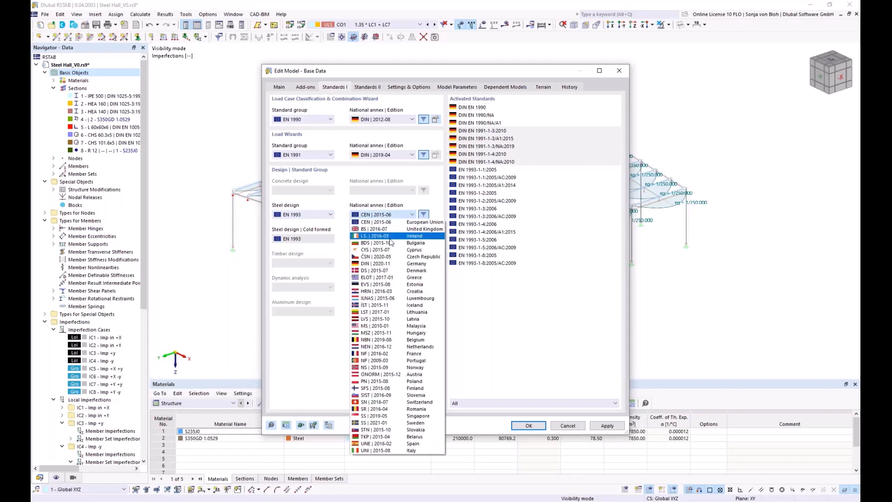
left_click(373, 263)
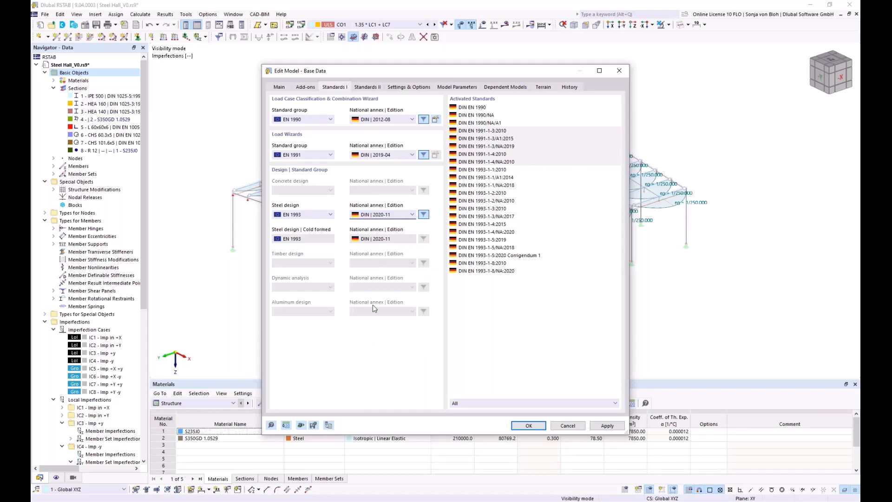
left_click(520, 425)
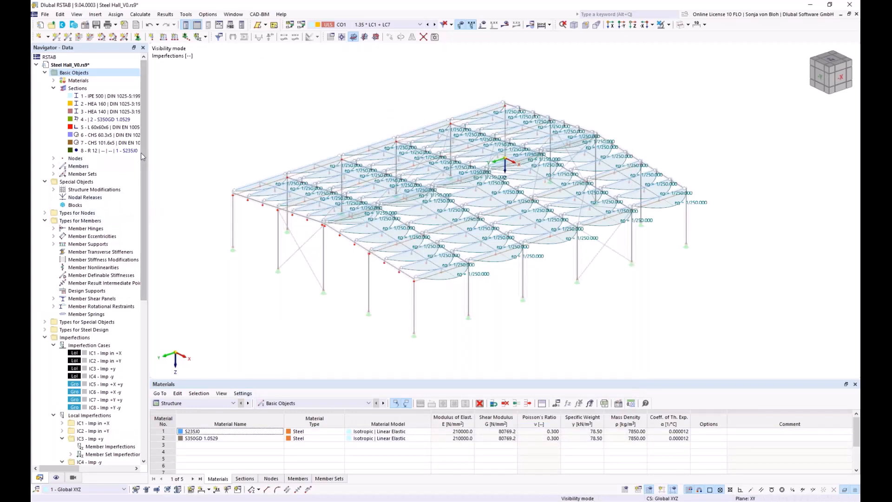
In the default steel ultimate configuration, switch off stability design, use γM1 for determination of the section resistance and accept
scroll(144, 208, "down", 7)
scroll(157, 255, "down", 4)
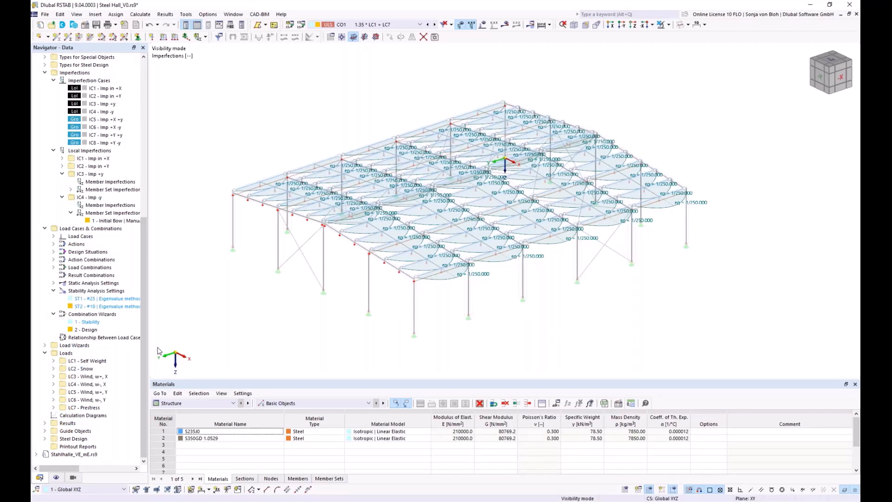
left_click(44, 438)
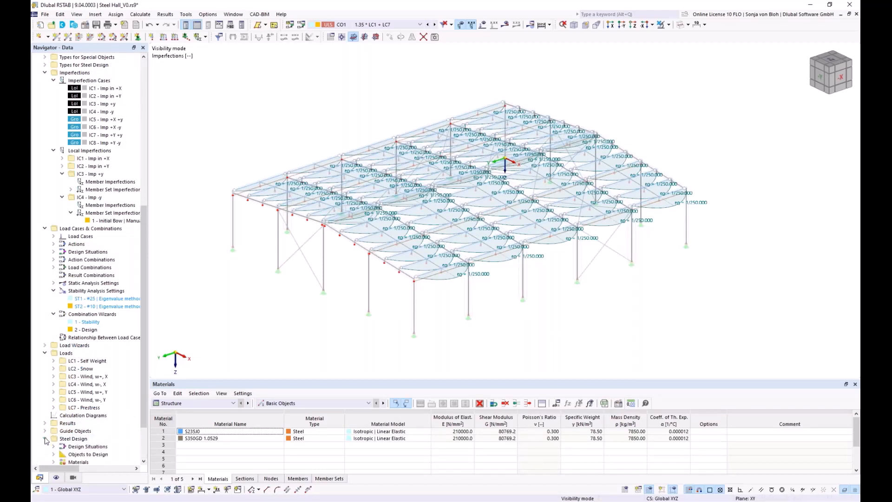
scroll(144, 325, "down", 3)
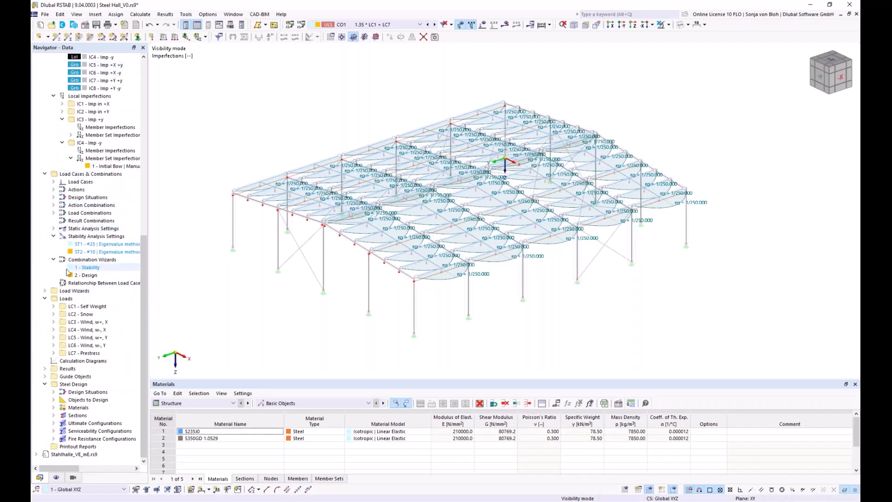
left_click(54, 423)
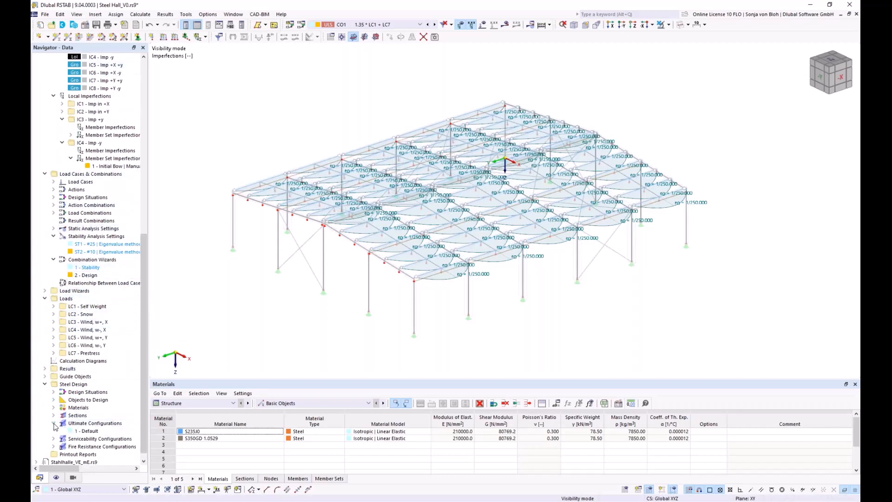
double_click(84, 431)
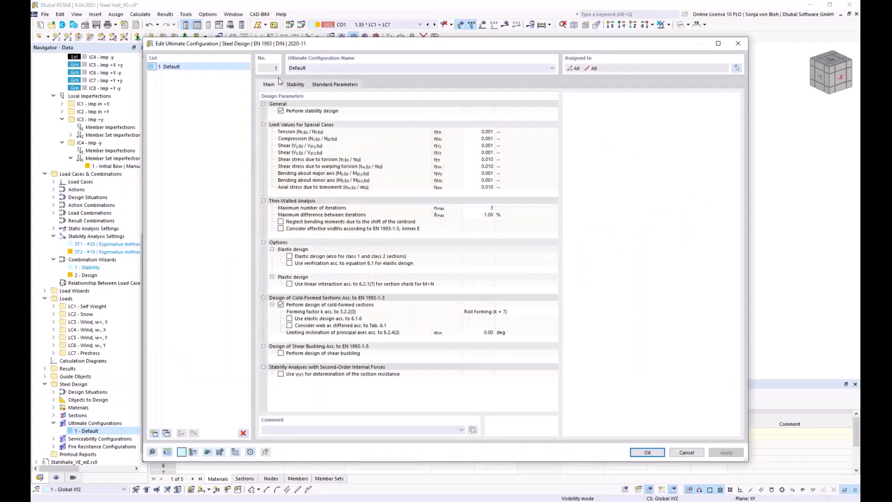
left_click(282, 112)
left_click(280, 111)
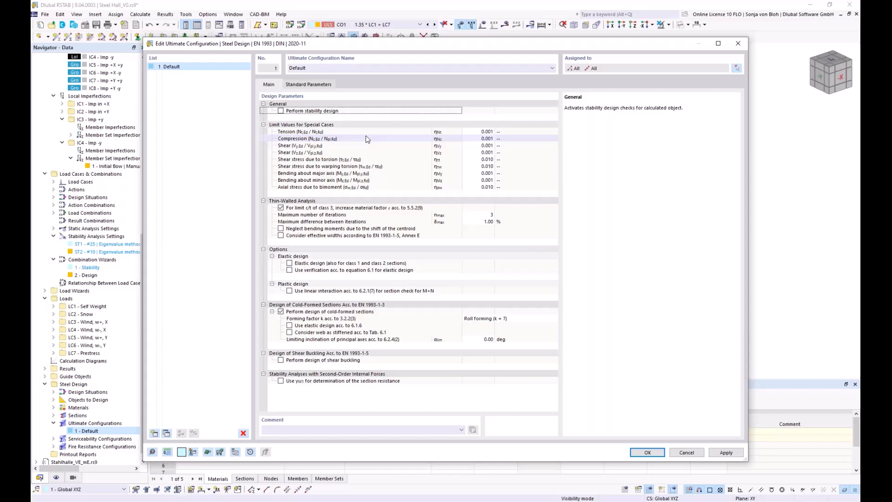
left_click(280, 381)
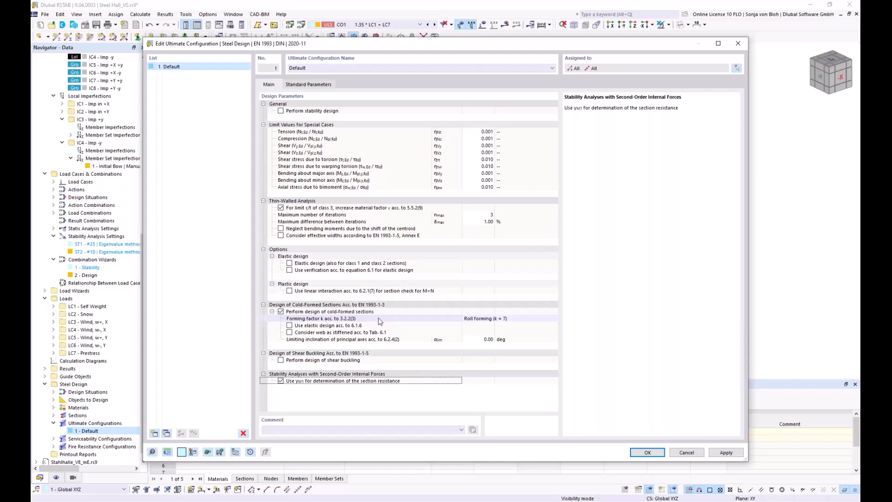
left_click(648, 453)
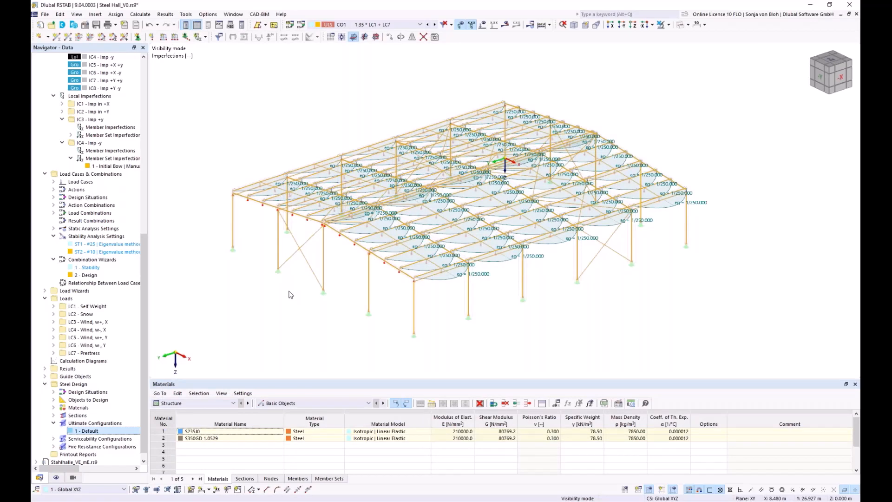
Show the Steel Design objects to design in the table and exclude all member sets from the design
left_click(234, 403)
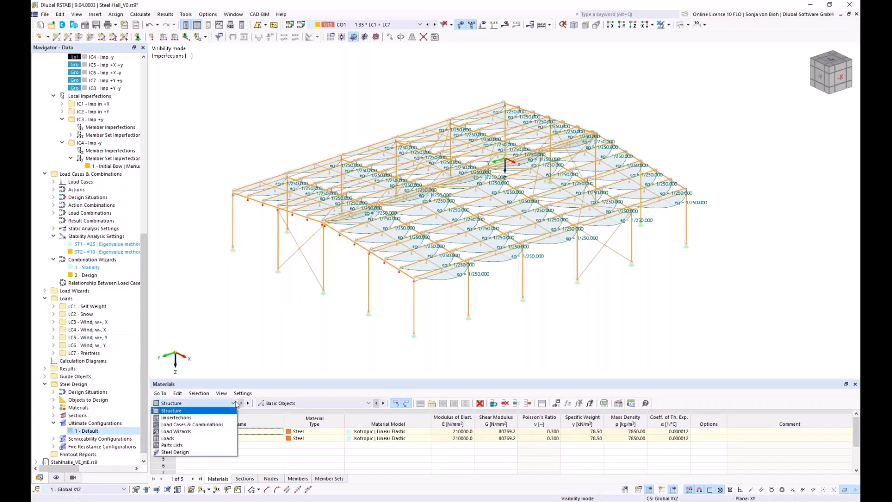
left_click(182, 452)
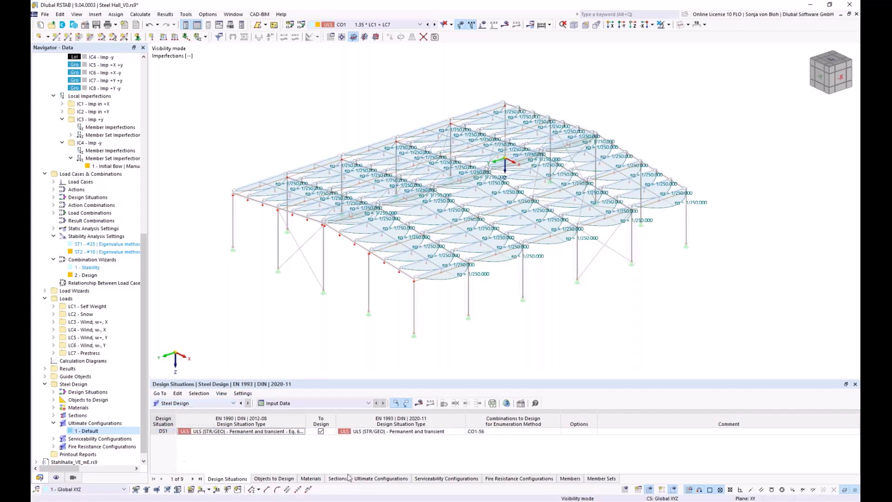
left_click(274, 479)
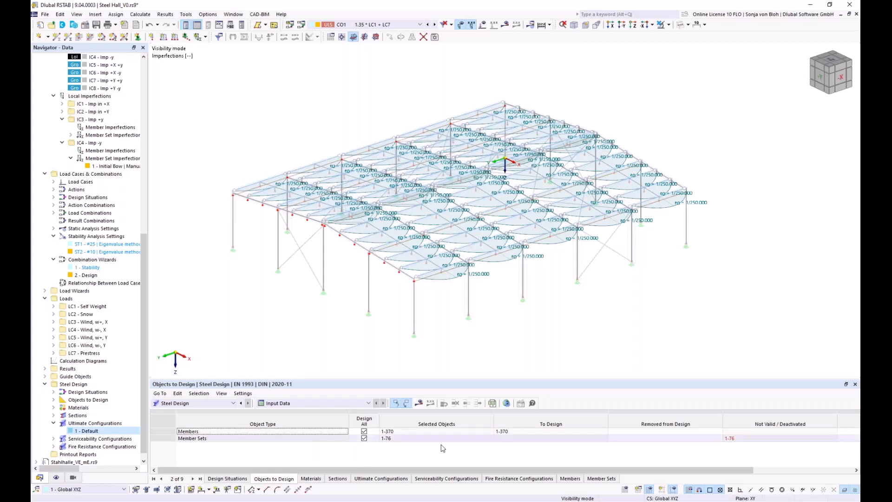
left_click(363, 438)
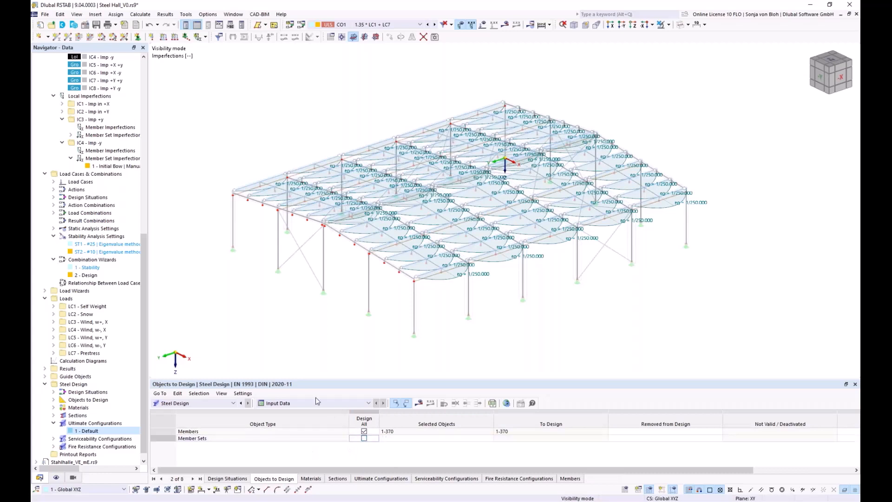
Stop designing all members and assign only the visible S350GD purlin members to the steel design by graphical selection
left_click(394, 431)
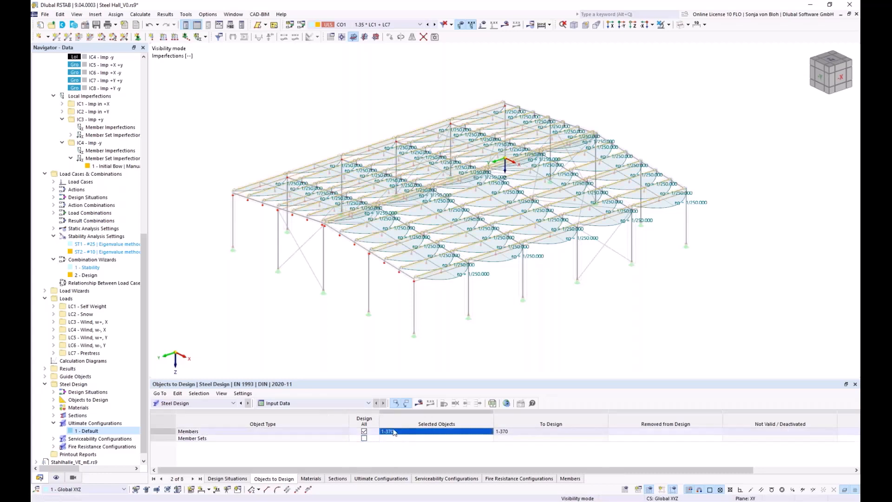
left_click(363, 431)
left_click(444, 432)
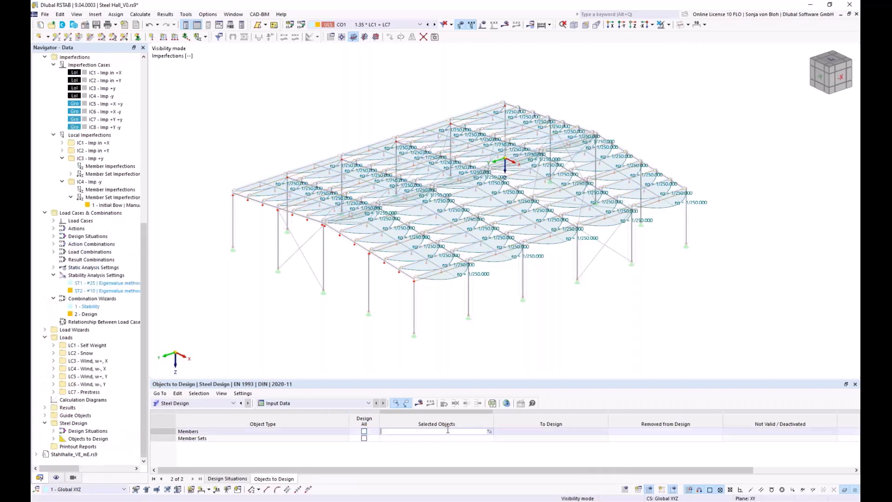
left_click(490, 431)
scroll(289, 267, "down", 3)
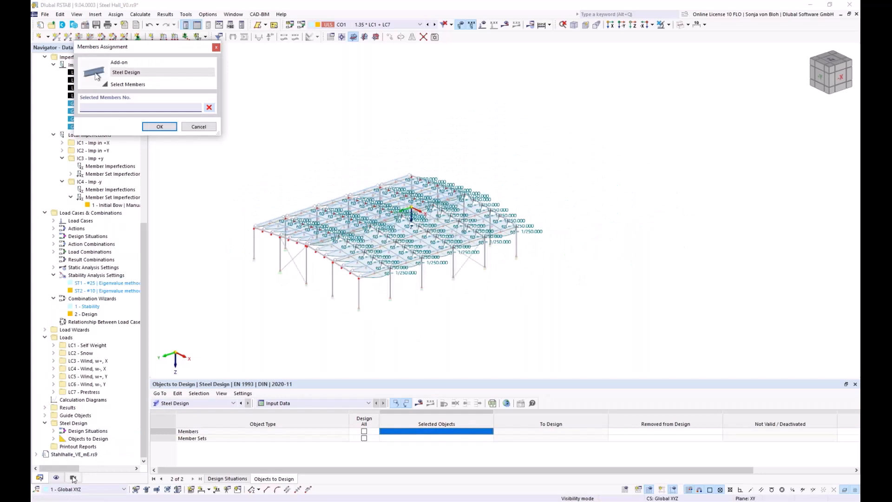
left_click(73, 477)
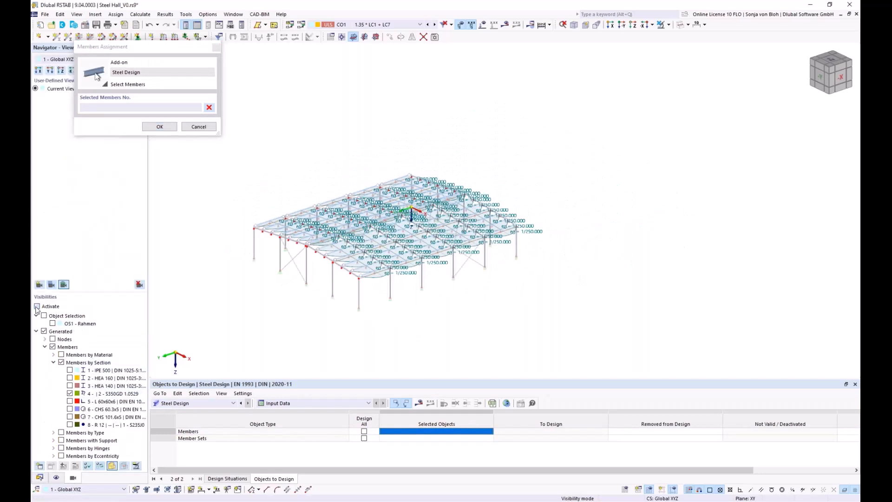
middle_click_drag(329, 325, 402, 325)
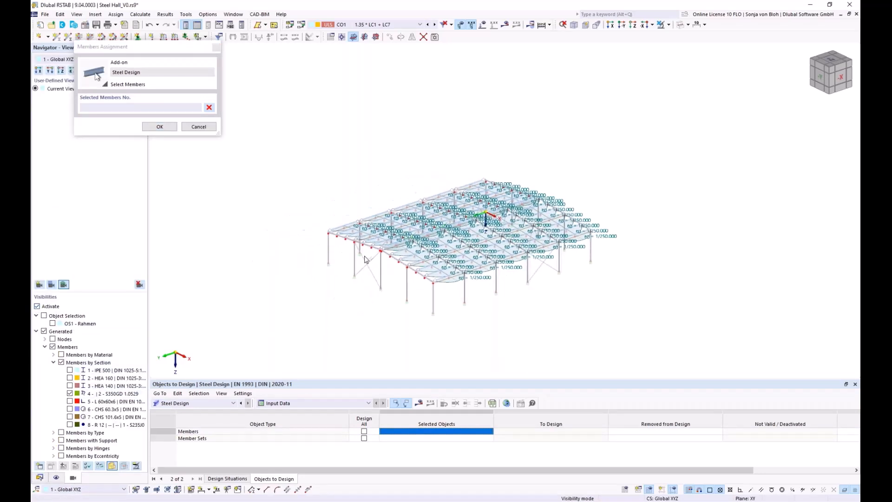
left_click_drag(276, 78, 682, 338)
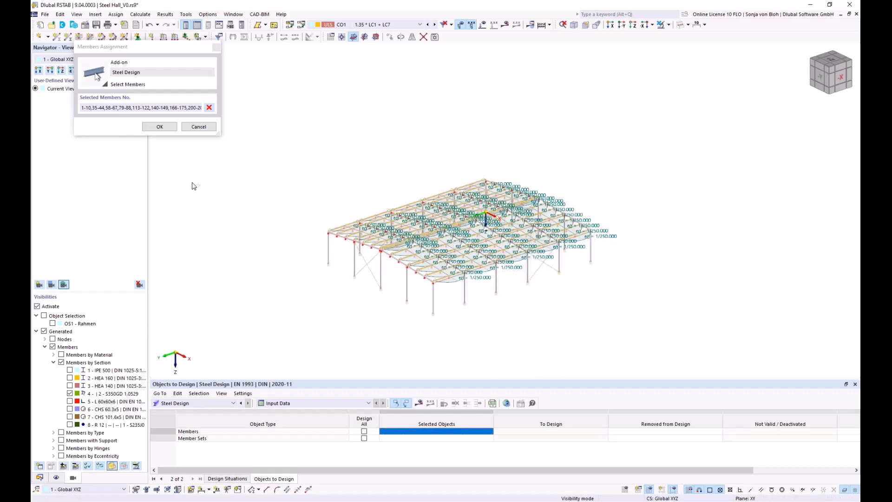
left_click(162, 127)
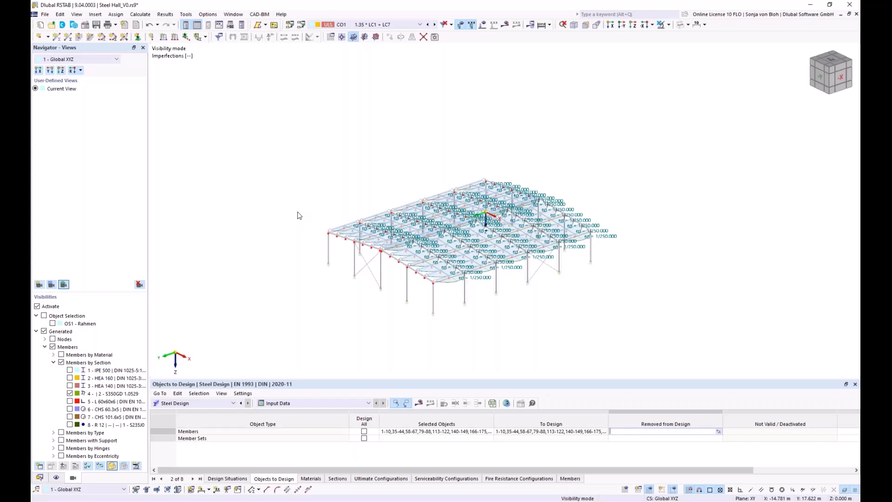
Switch to the model Stahlhalle_VE_mE.rs9 and list its steel design ratios on members by design situation
left_click(45, 14)
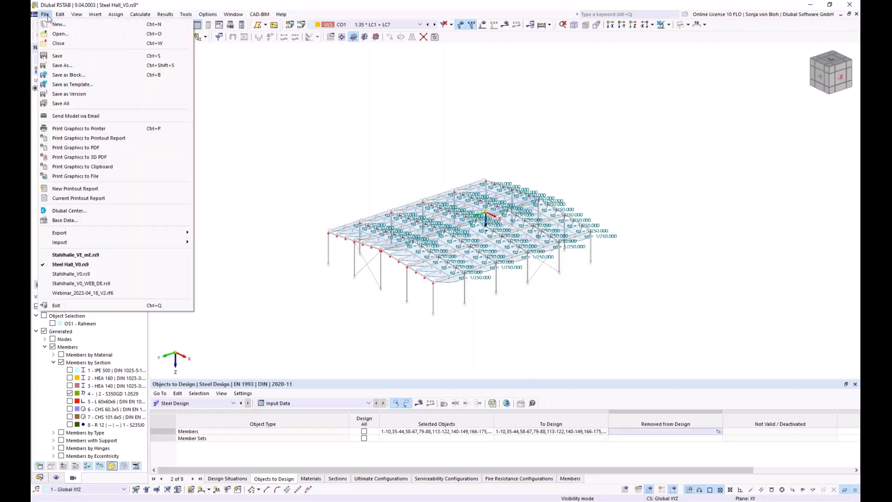
mouse_move(233, 14)
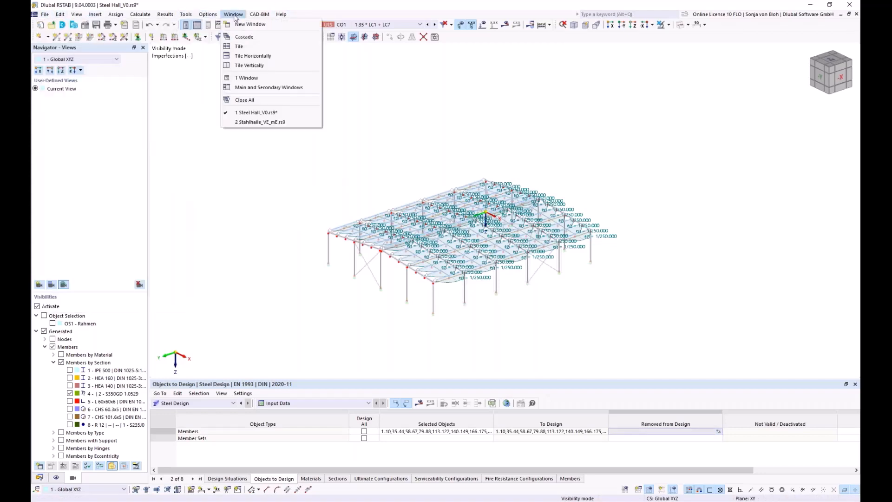
left_click(252, 122)
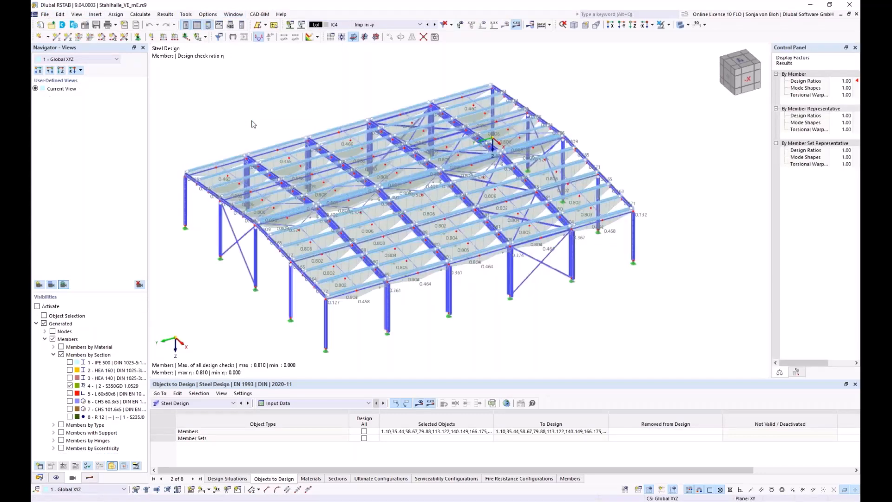
left_click(324, 406)
left_click(316, 428)
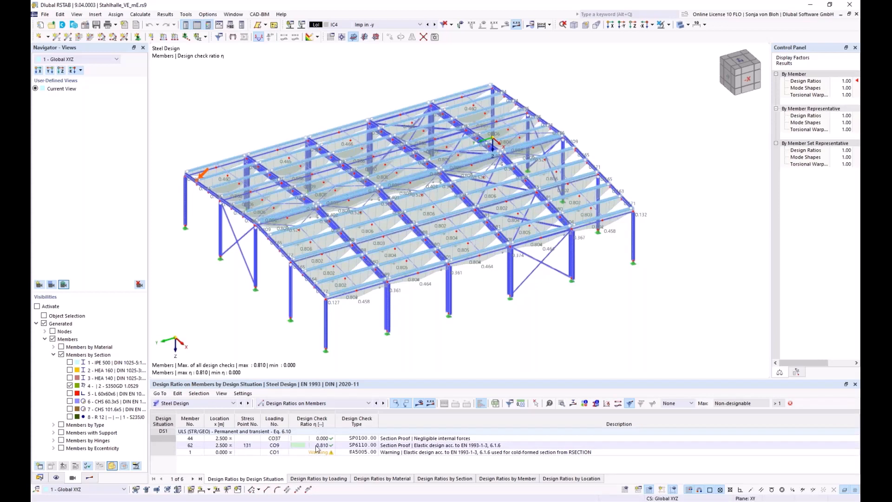
Open member 62's SP6110 design check details and expand both effective sections and the minor-axis effective section properties
left_click(318, 446)
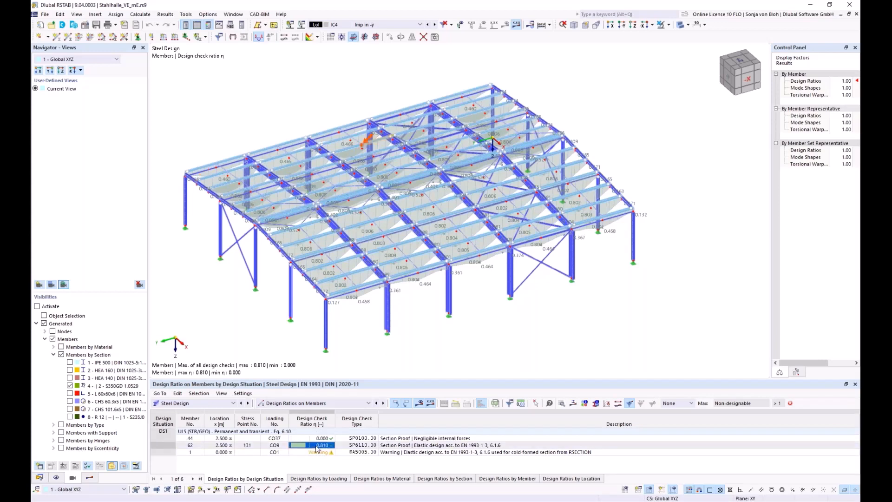
double_click(317, 446)
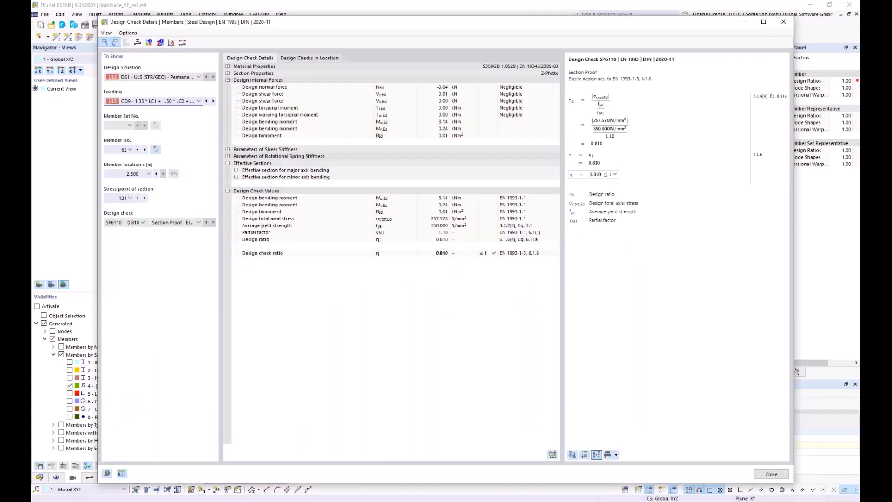
left_click(236, 170)
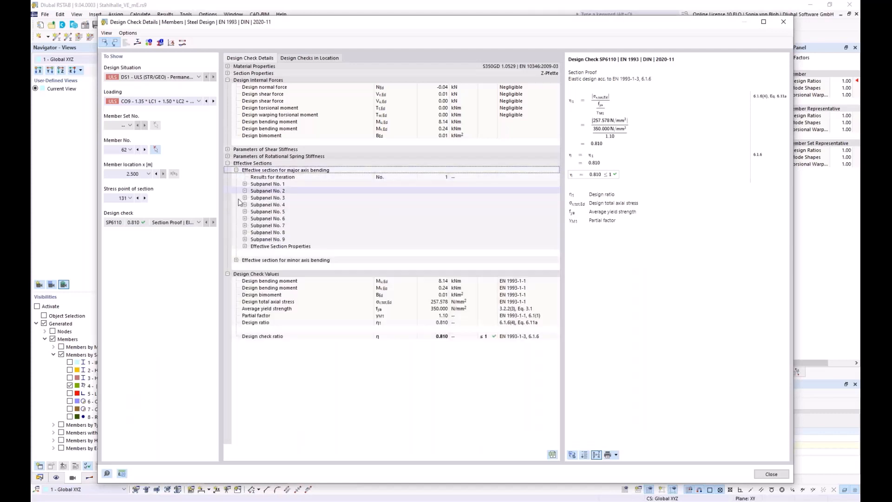
left_click(236, 260)
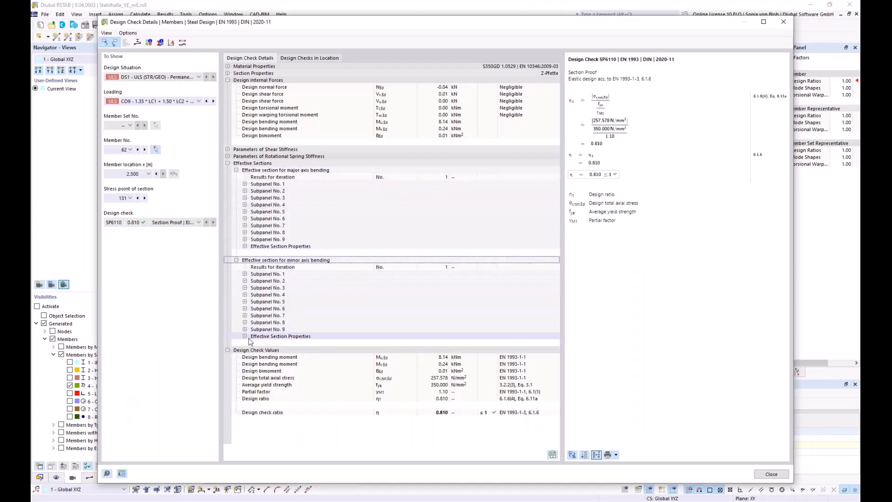
left_click(244, 336)
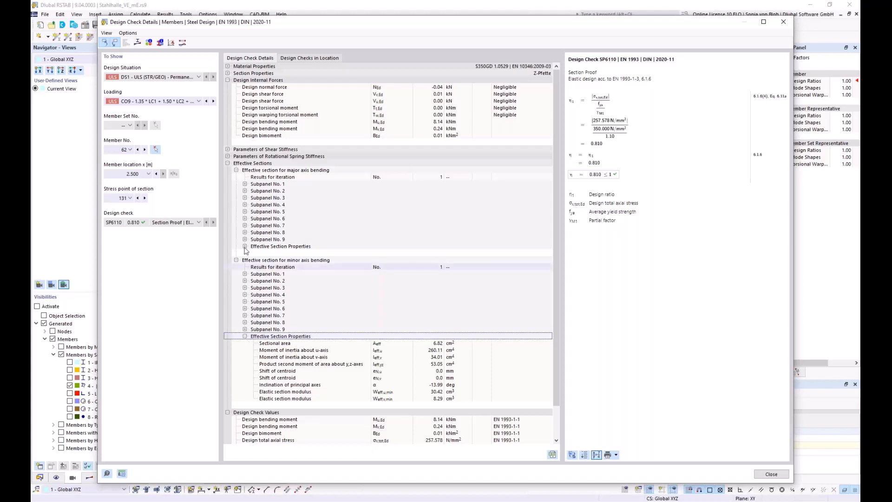
Open the Z-Pfette section information and display the finite strip buckling shape for N: -1 kN
left_click(160, 43)
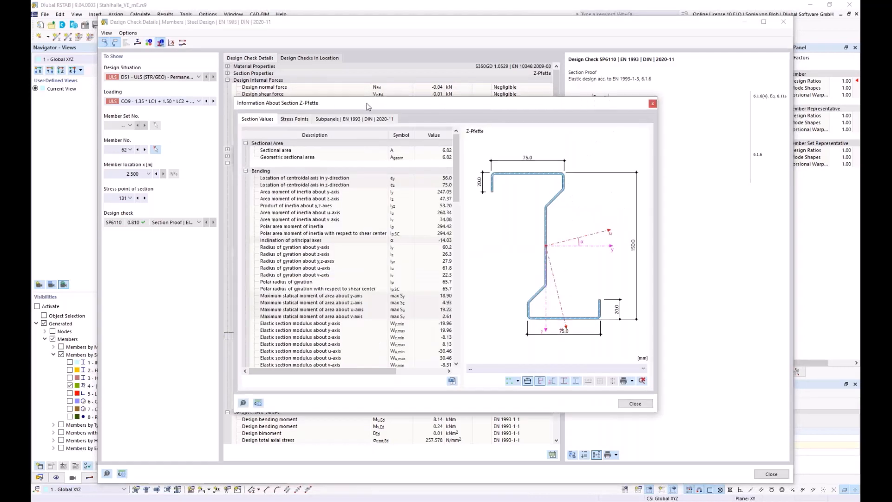
left_click_drag(366, 102, 364, 57)
left_click(640, 319)
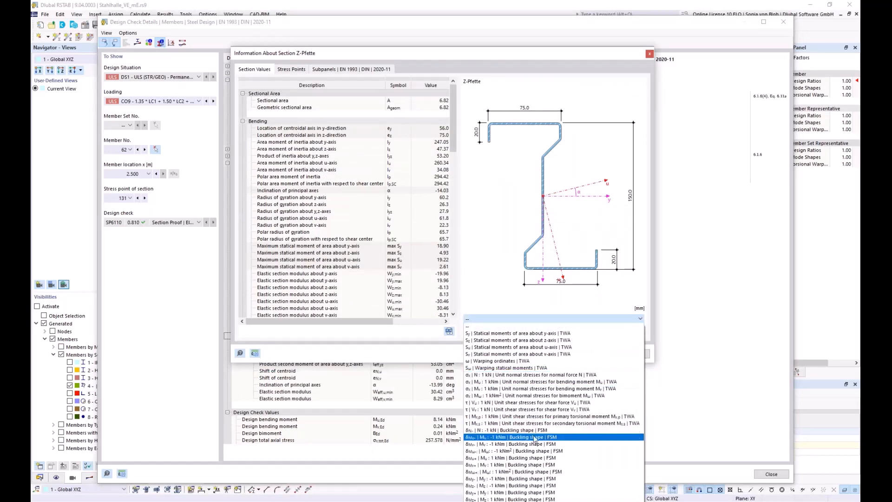
left_click(495, 434)
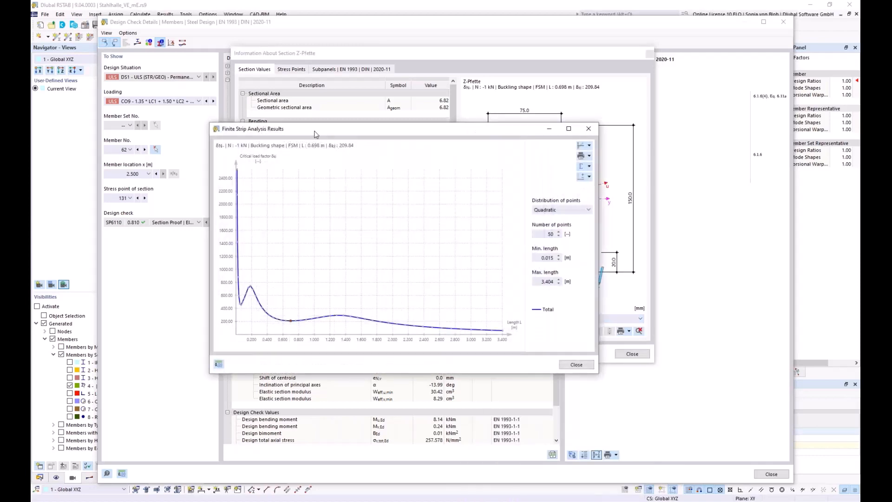
mouse_move(313, 130)
left_mouse_down()
mouse_move(246, 142)
mouse_move(209, 76)
left_mouse_up()
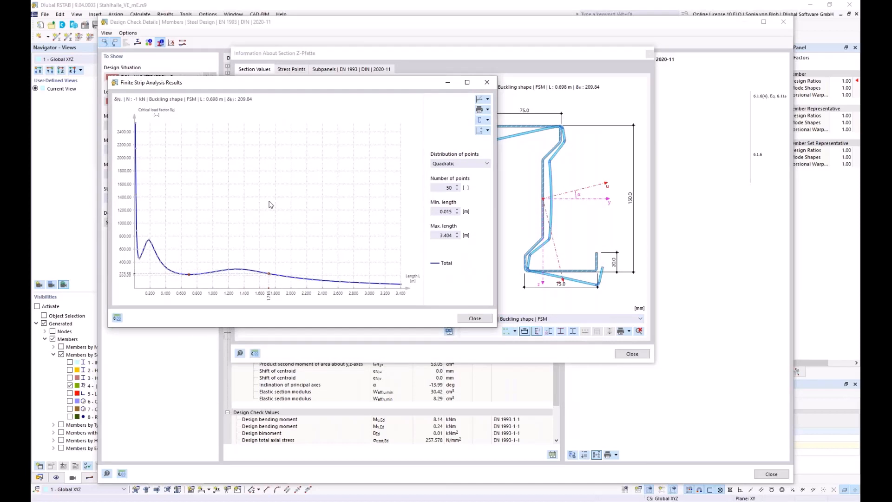
Show the buckling shape at the curve's first minimum, length 0.050 m, and close the finite strip results and section information
left_click_drag(316, 82, 242, 53)
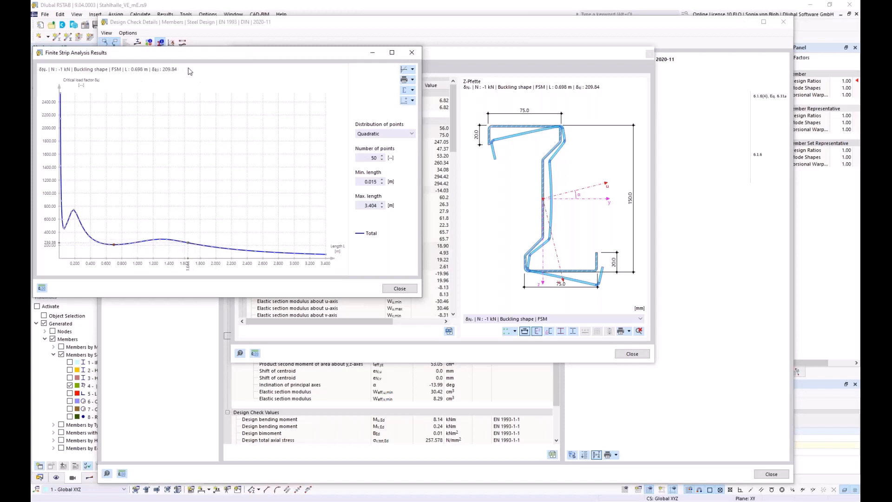
left_click(65, 231)
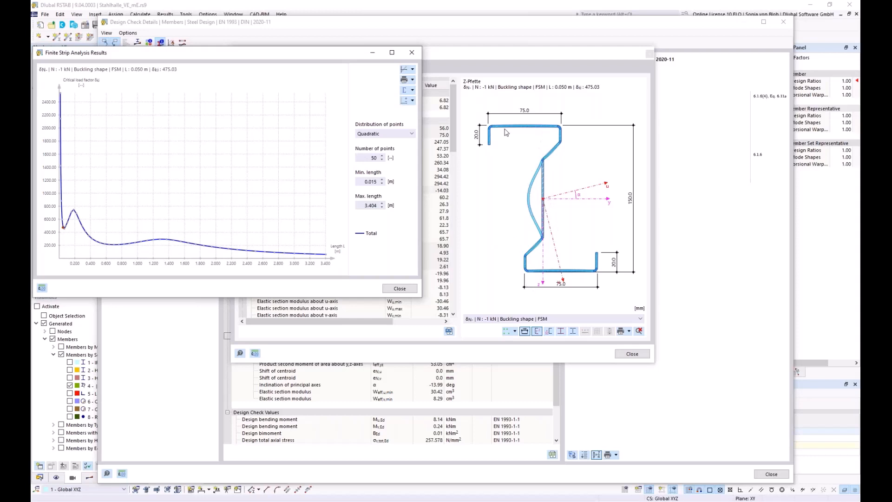
left_click(413, 54)
left_click(644, 355)
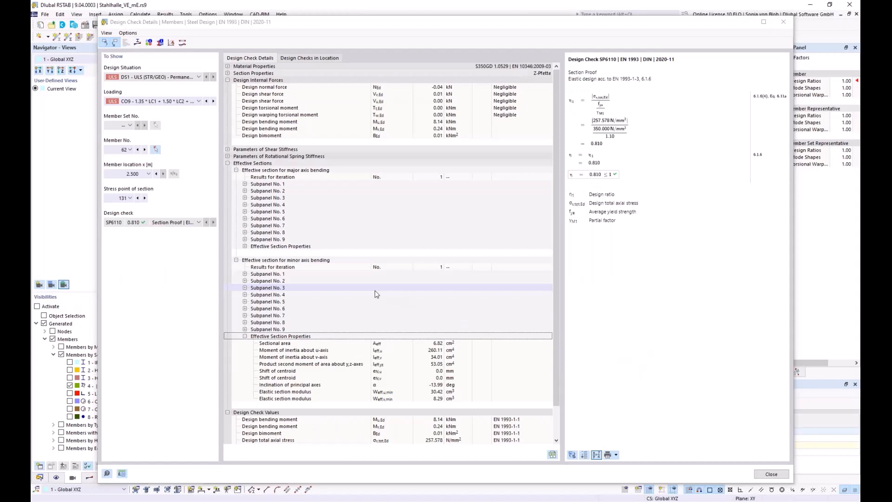
Show member 62's SP6110 result diagrams in section for the Effective Section due to My
left_click(138, 43)
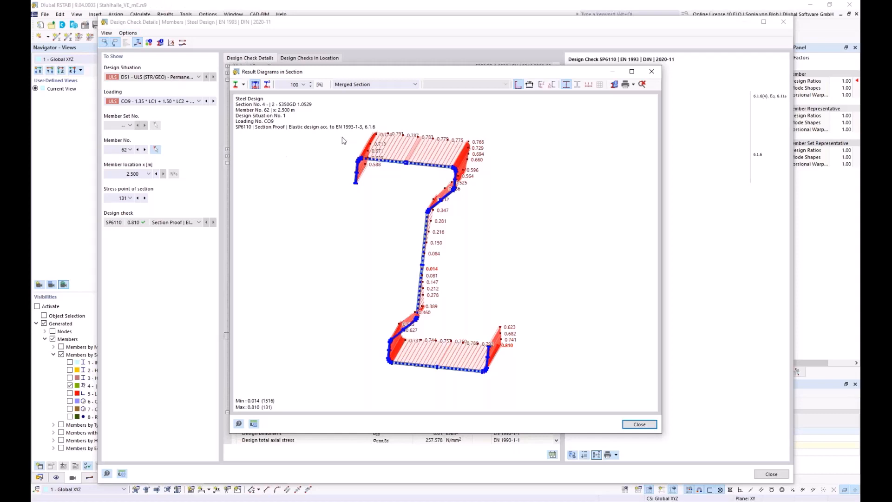
left_click(416, 84)
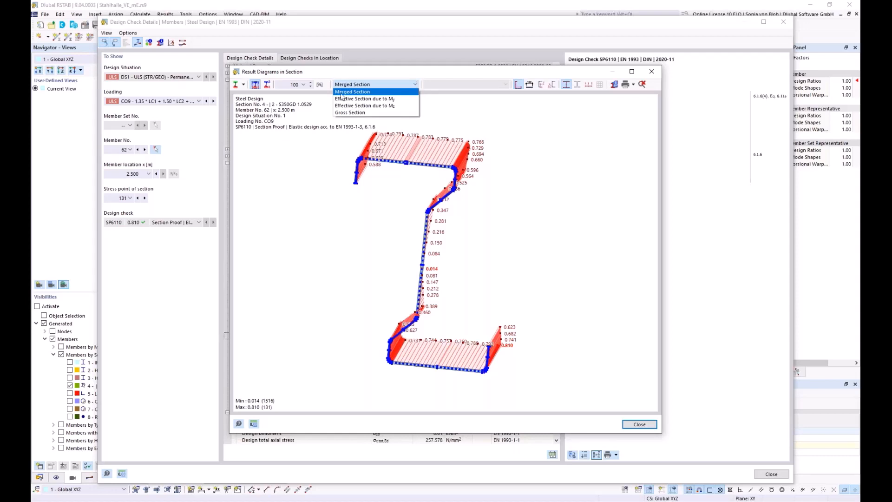
left_click(382, 99)
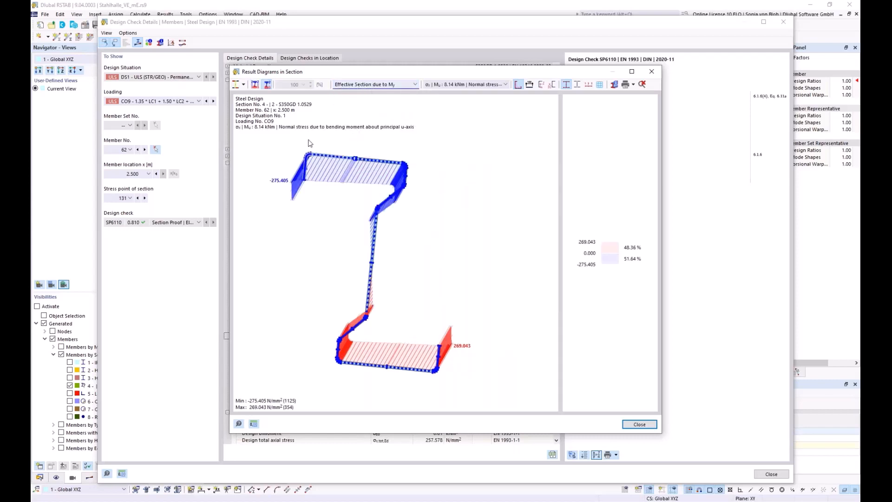
Examine the gap in the effective section's upper flange and the reduced edge lip in close-up, and close the section result diagrams
scroll(308, 145, "up", 2)
scroll(308, 147, "up", 4)
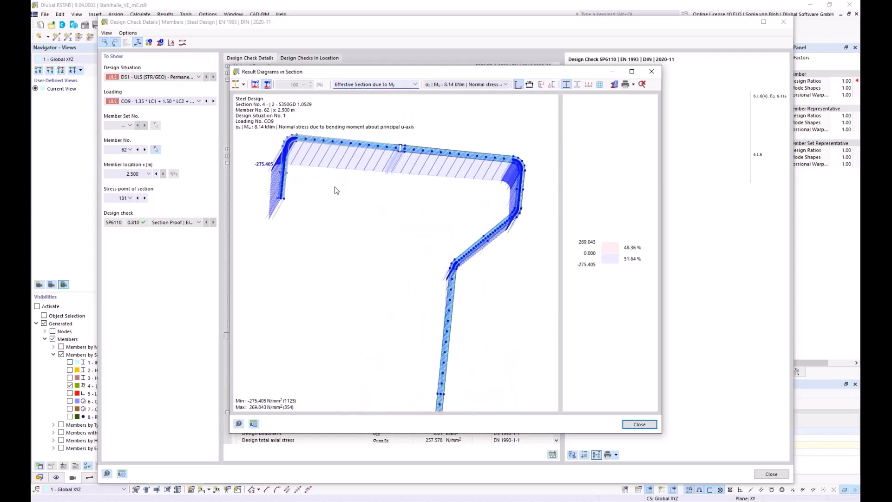
scroll(409, 220, "up", 3)
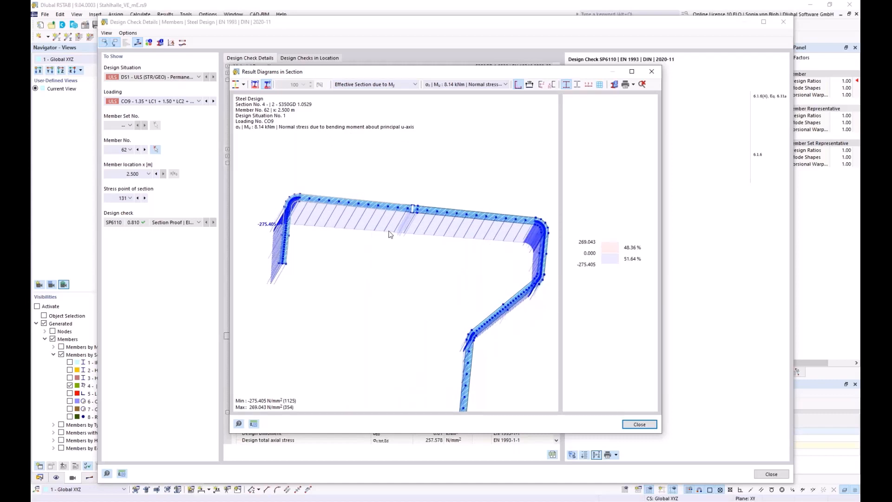
scroll(410, 221, "up", 3)
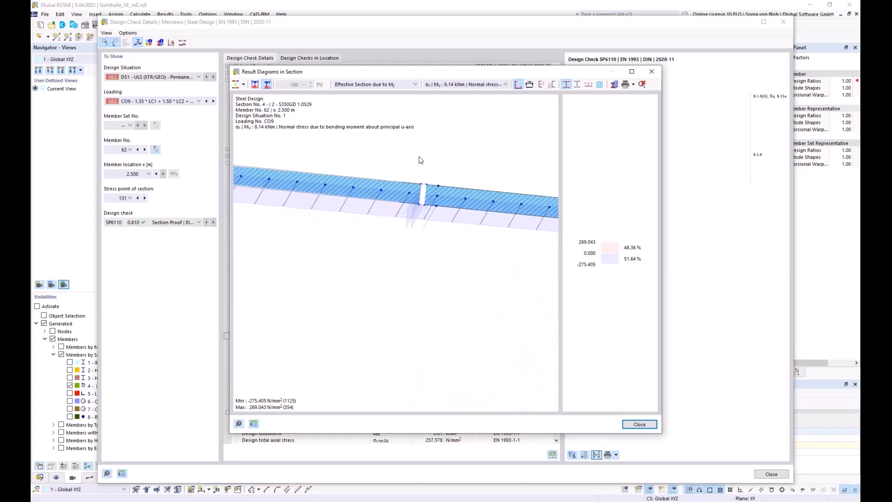
scroll(410, 189, "down", 3)
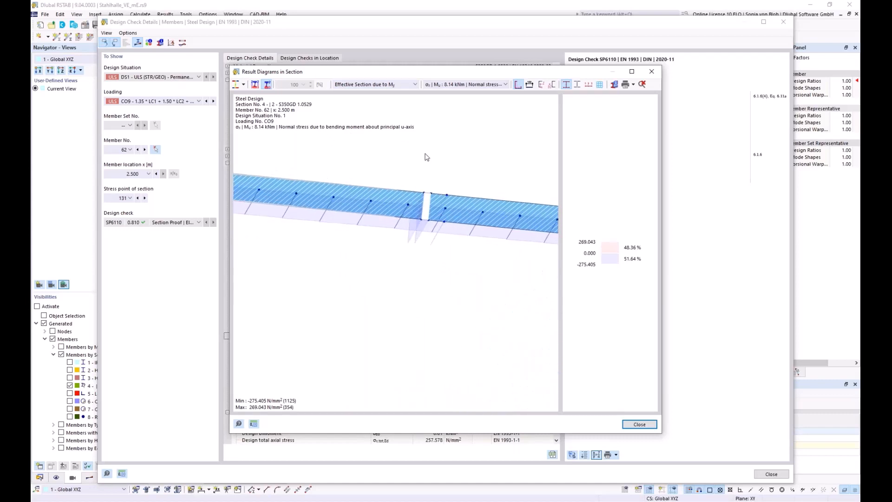
scroll(424, 185, "down", 2)
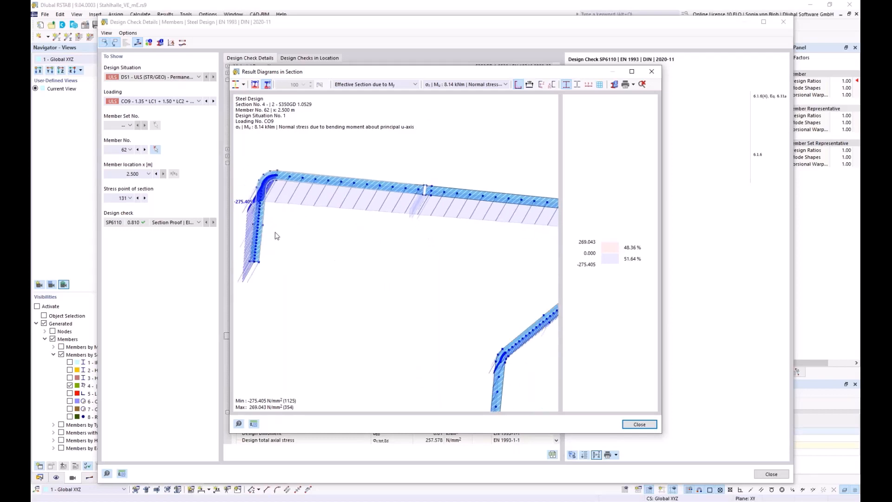
scroll(268, 231, "up", 2)
scroll(294, 215, "up", 2)
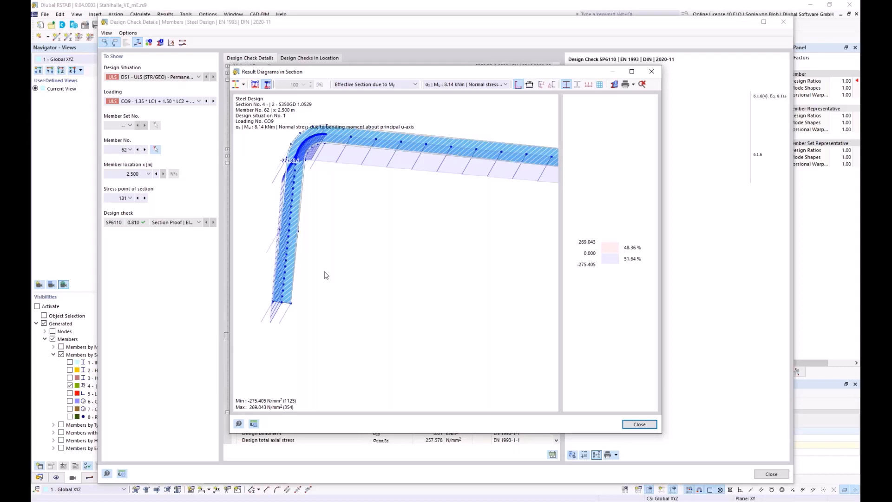
left_click(651, 73)
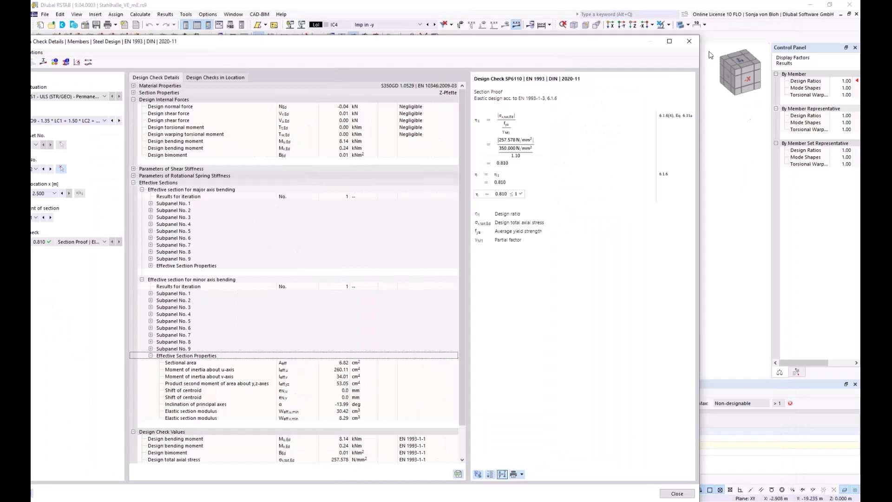
left_click(689, 41)
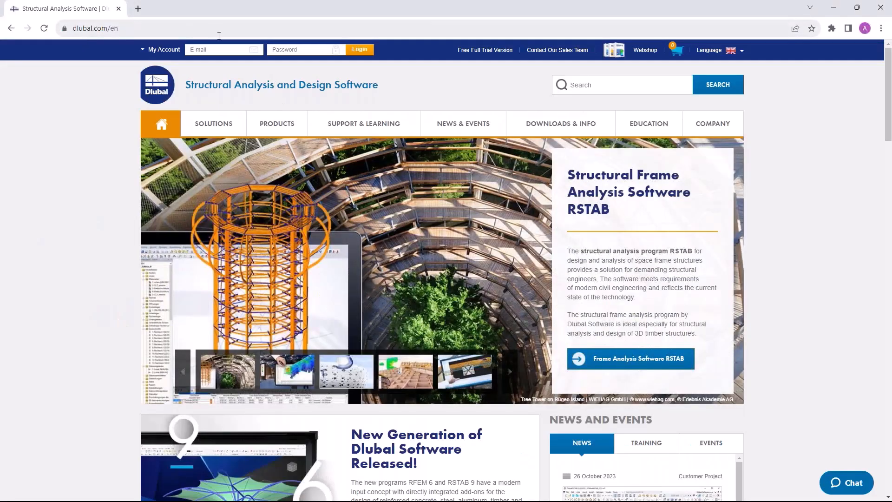
On the dlubal.com website in the browser, open the Webinars page and look through the upcoming webinars
mouse_move(469, 122)
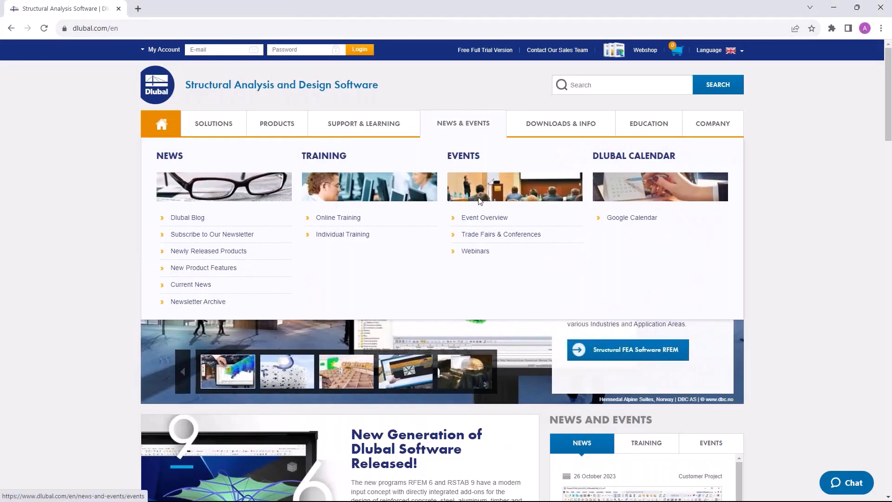
left_click(475, 252)
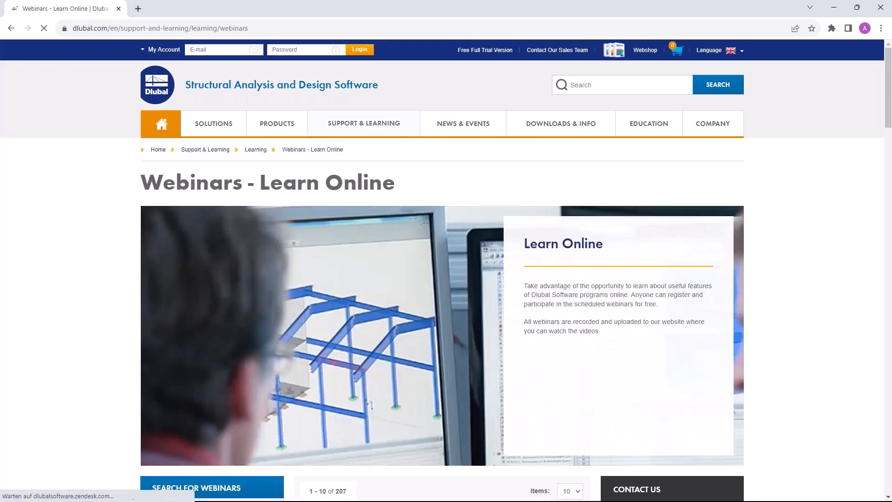
scroll(506, 299, "down", 8)
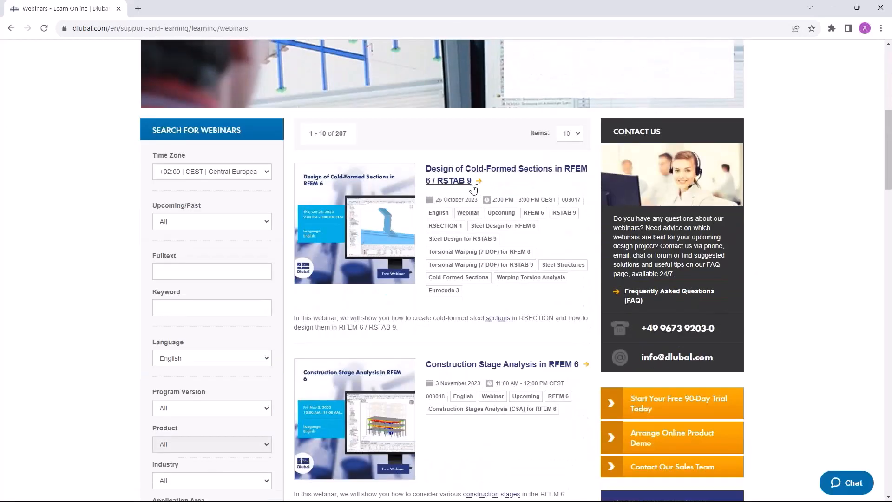
scroll(465, 180, "down", 3)
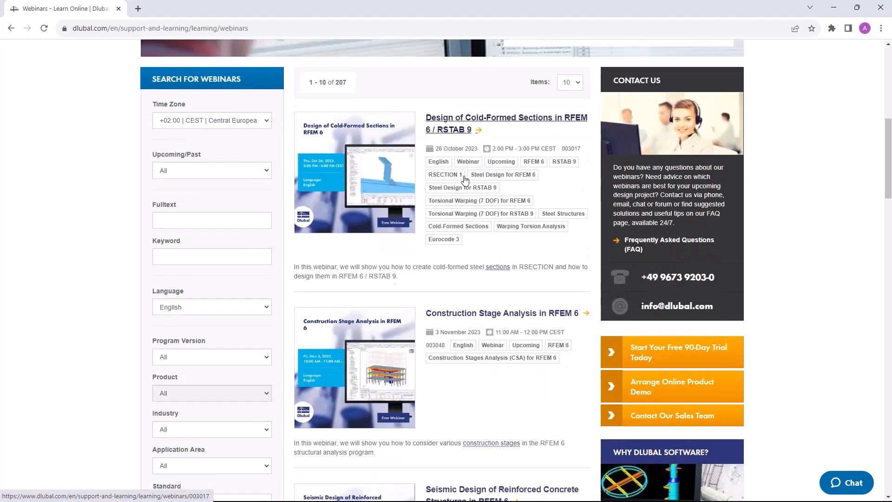
scroll(457, 230, "down", 2)
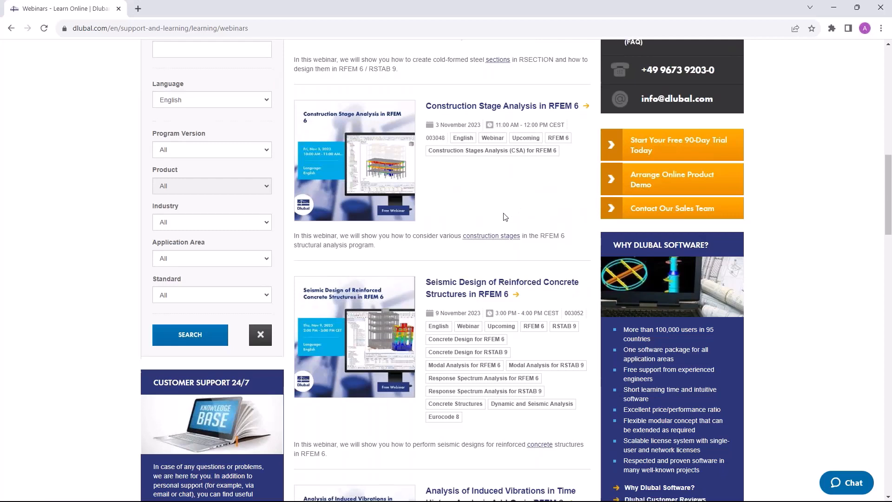
scroll(483, 205, "down", 2)
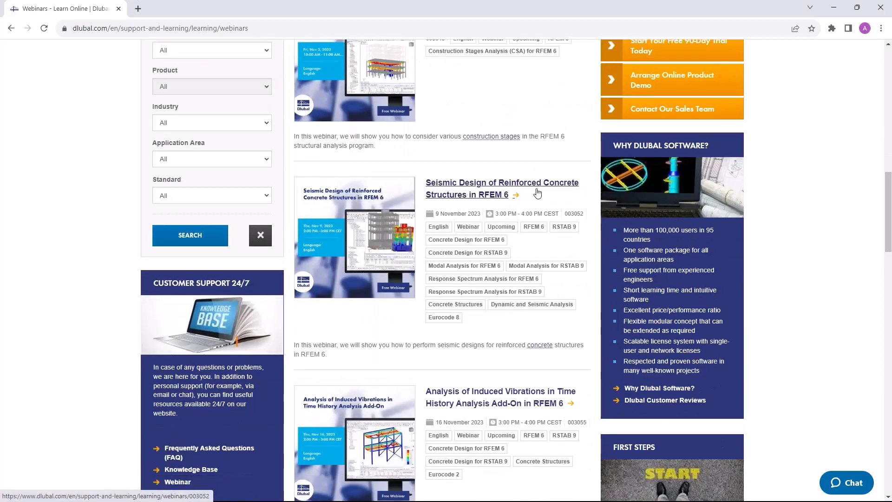
scroll(571, 194, "down", 2)
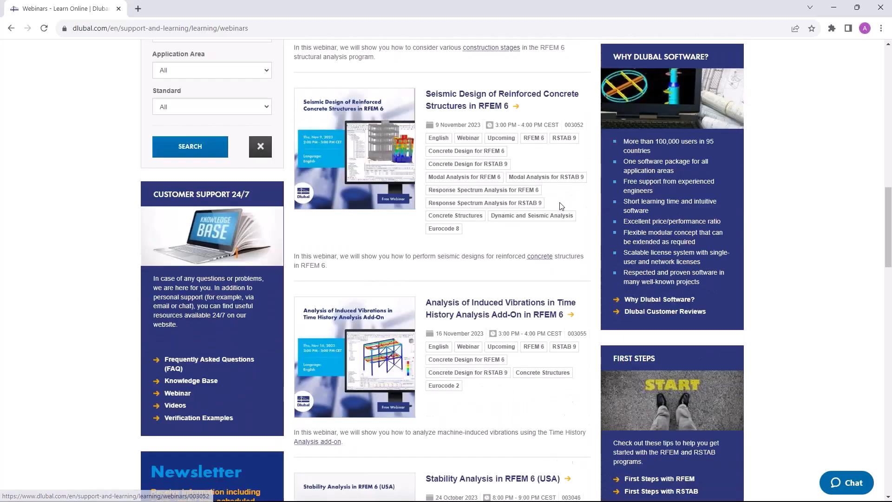
scroll(571, 199, "down", 1)
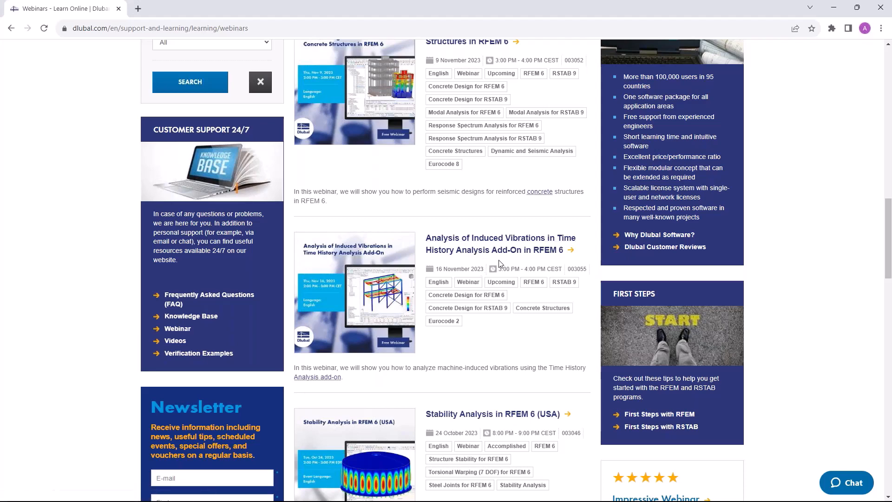
scroll(460, 269, "up", 10)
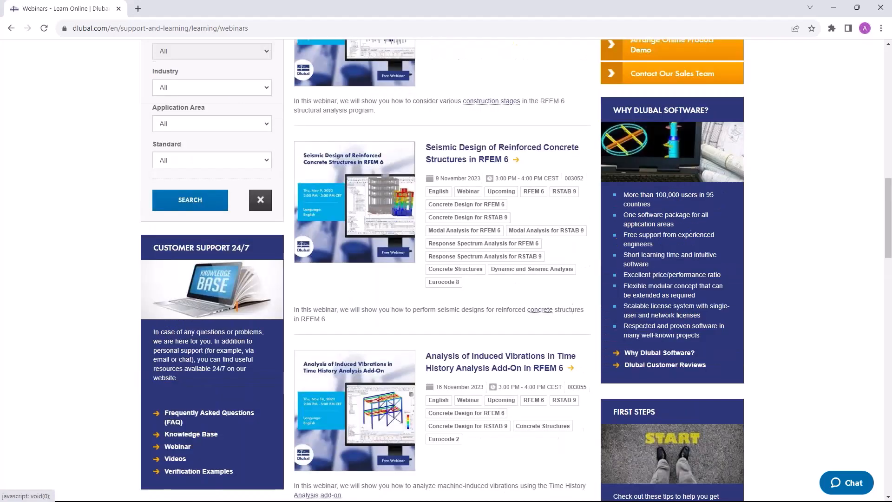
scroll(460, 274, "up", 2)
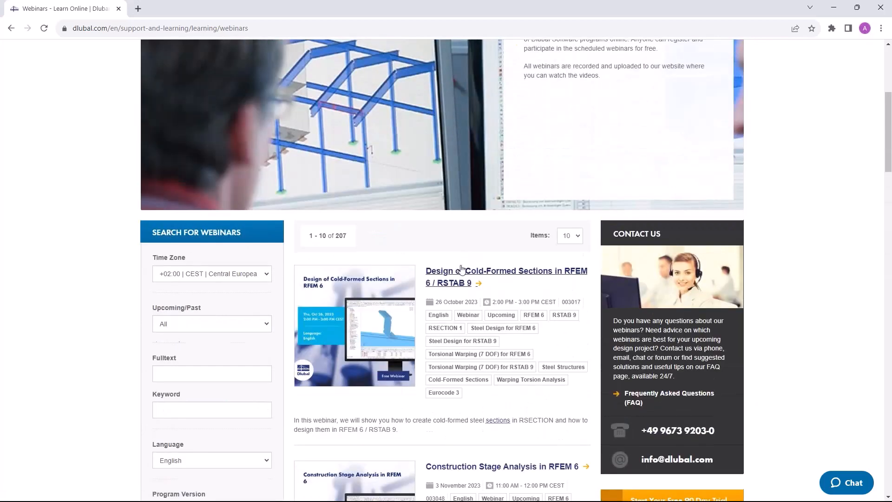
Open the webinar page "Design of Cold-Formed Sections in RFEM 6 / RSTAB 9" and look through its content, downloads and links
left_click(459, 274)
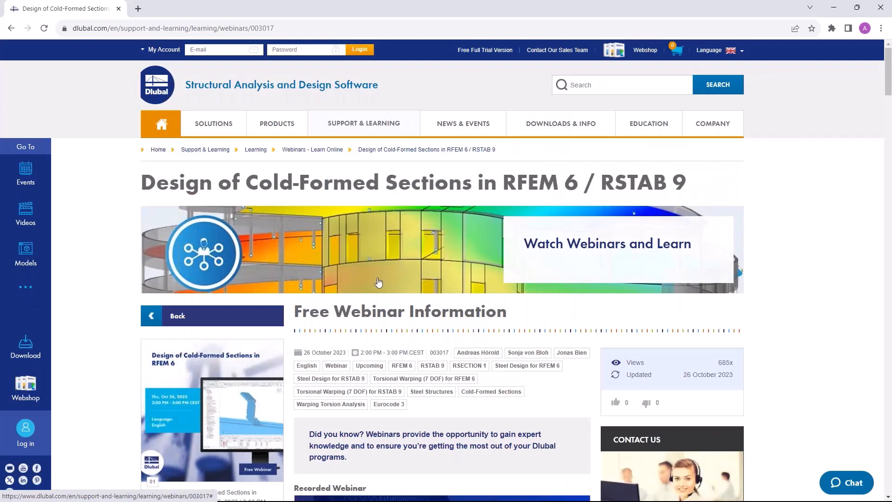
scroll(395, 277, "down", 5)
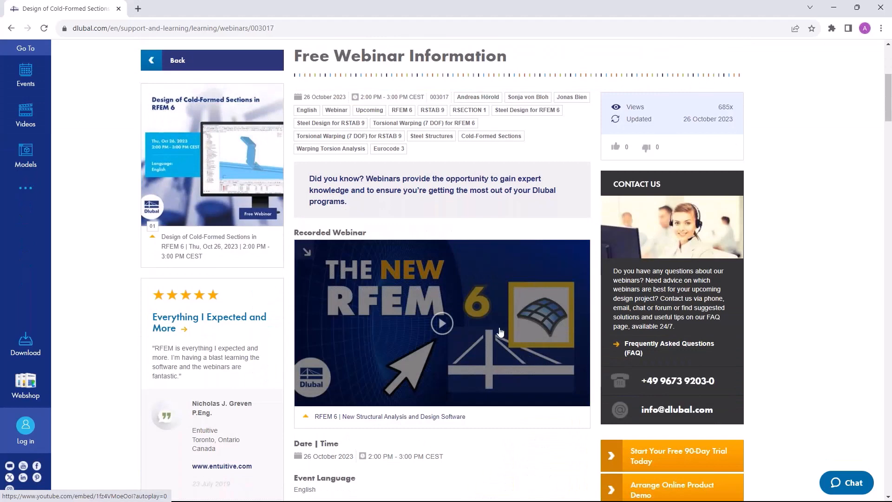
scroll(499, 331, "down", 10)
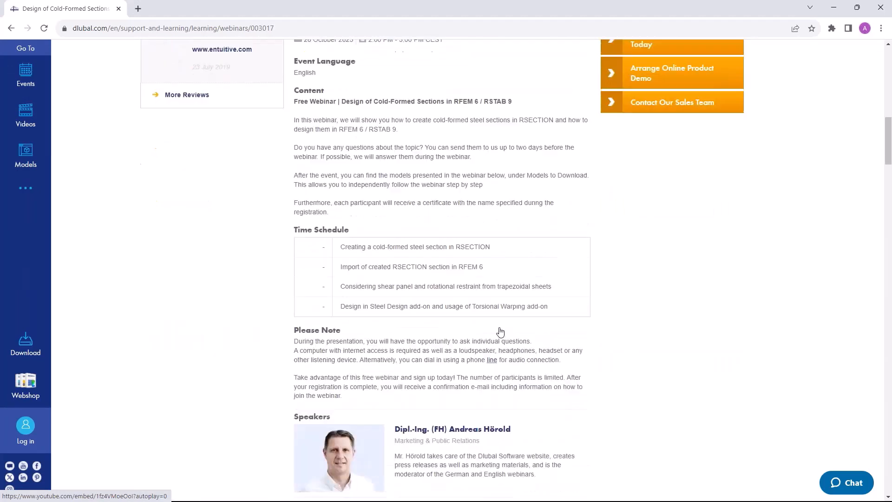
scroll(410, 386, "down", 3)
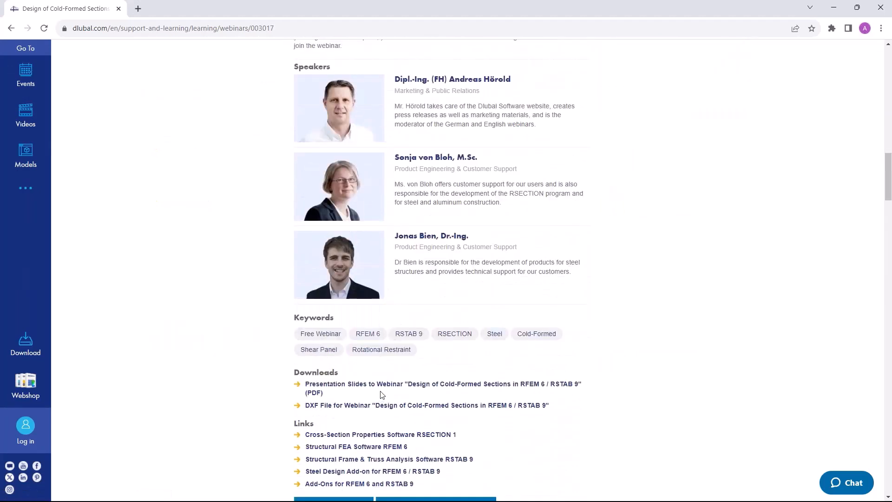
scroll(410, 387, "down", 2)
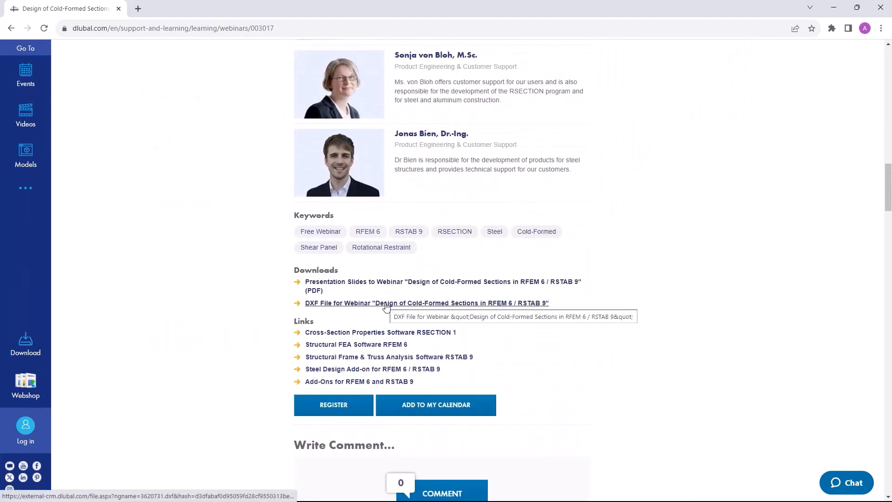
scroll(385, 307, "down", 7)
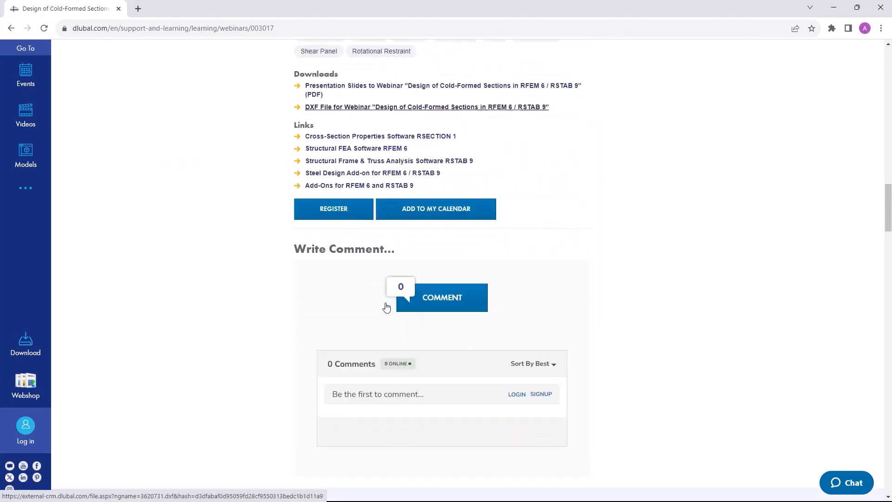
scroll(376, 329, "down", 17)
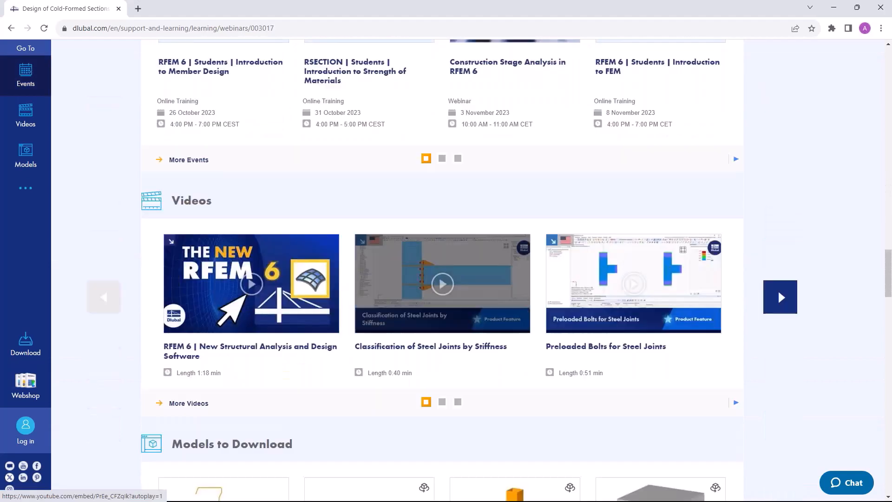